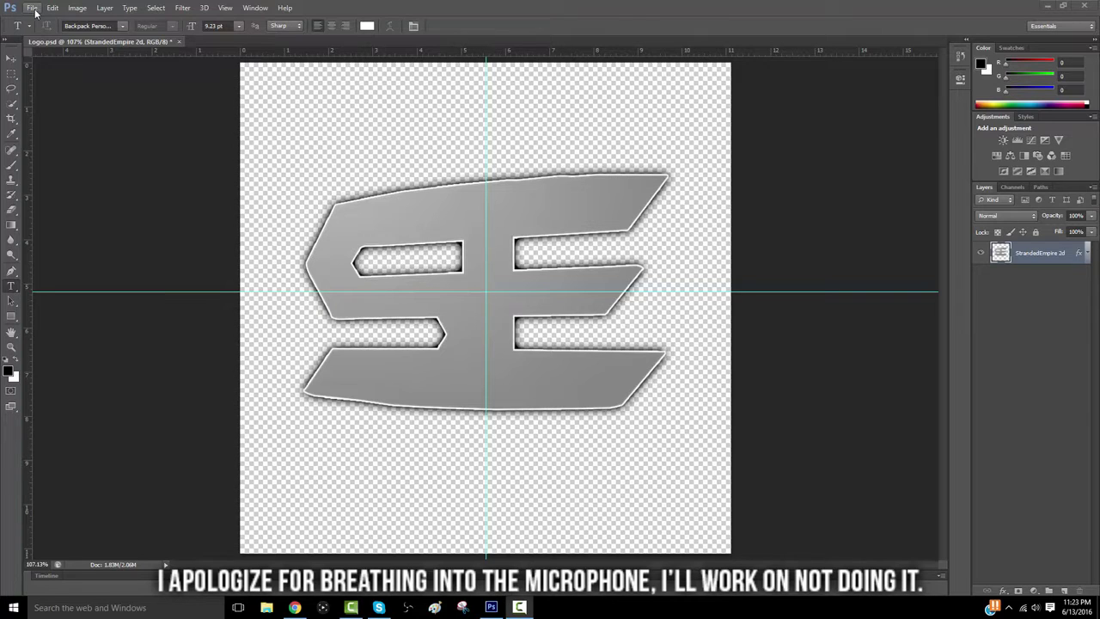
Open the terminal photo from the Logo Tutorial folder and place it in Logo.psd
click(35, 11)
click(571, 5)
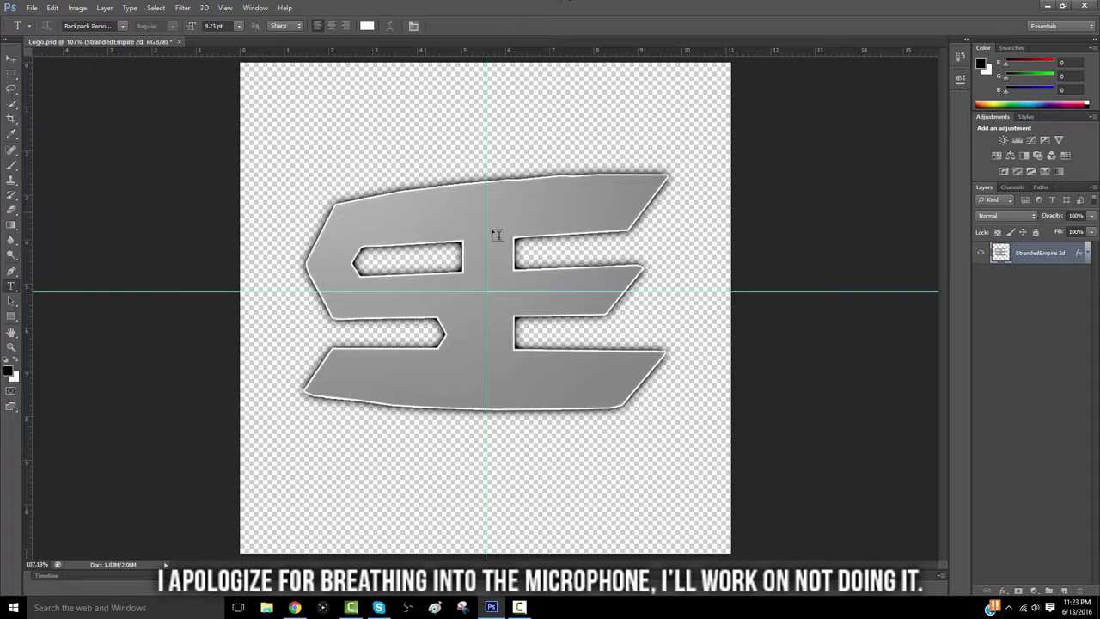
click(34, 9)
click(51, 32)
click(422, 204)
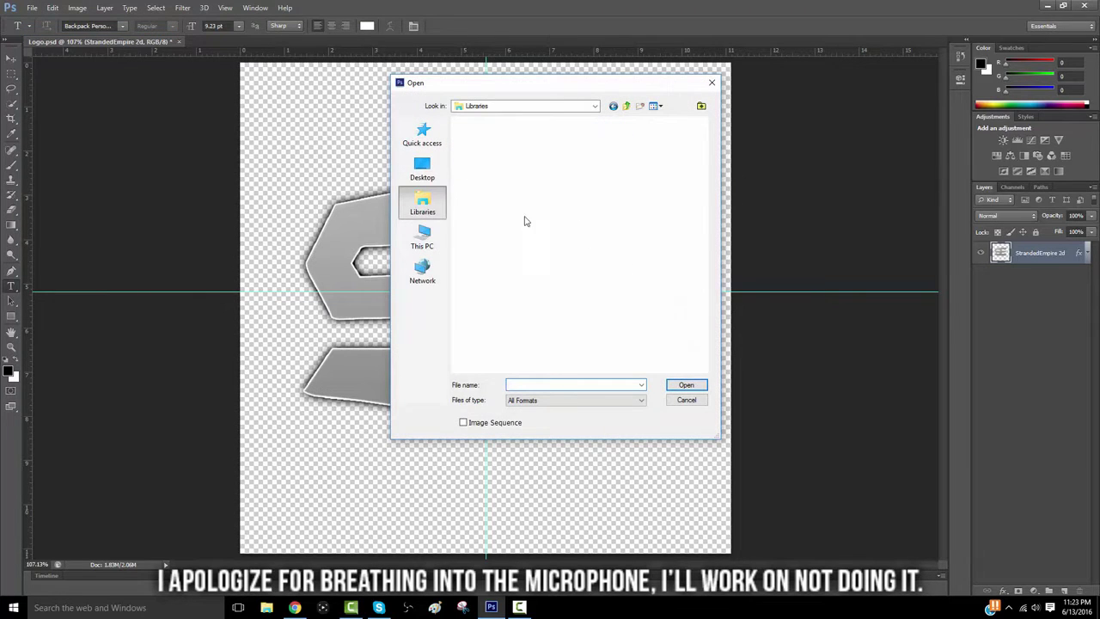
double_click(612, 163)
scroll(657, 249, down, 8)
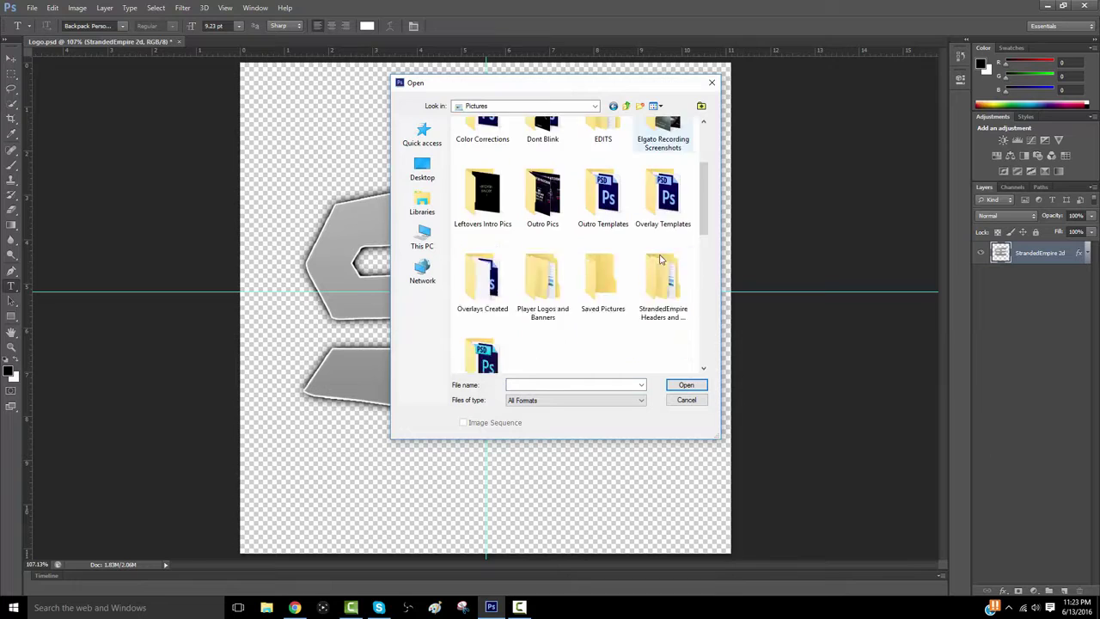
click(422, 205)
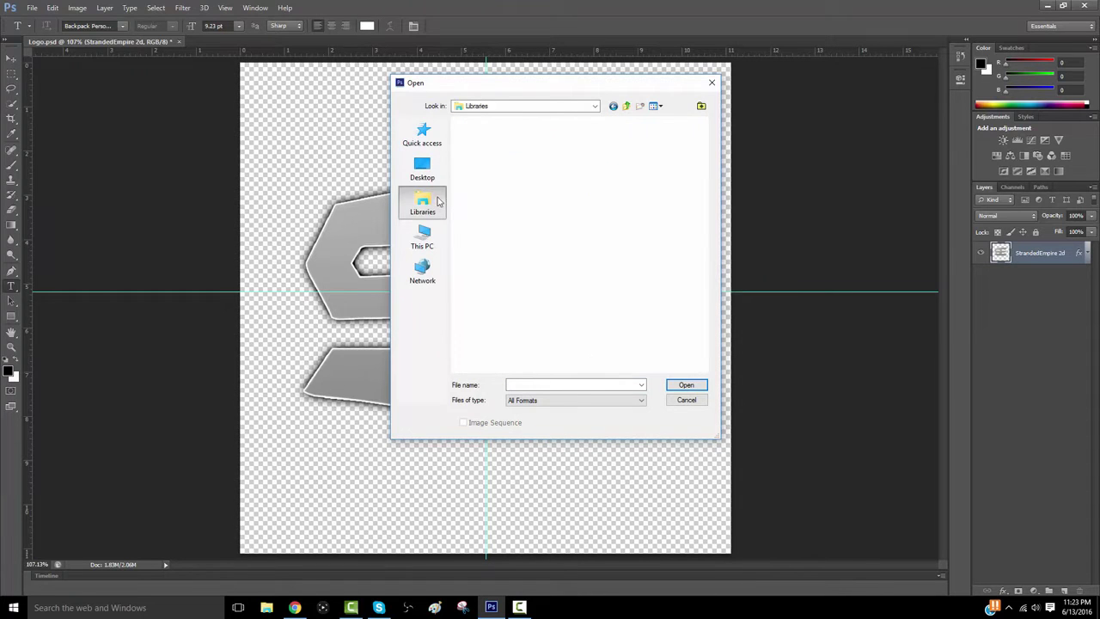
click(412, 169)
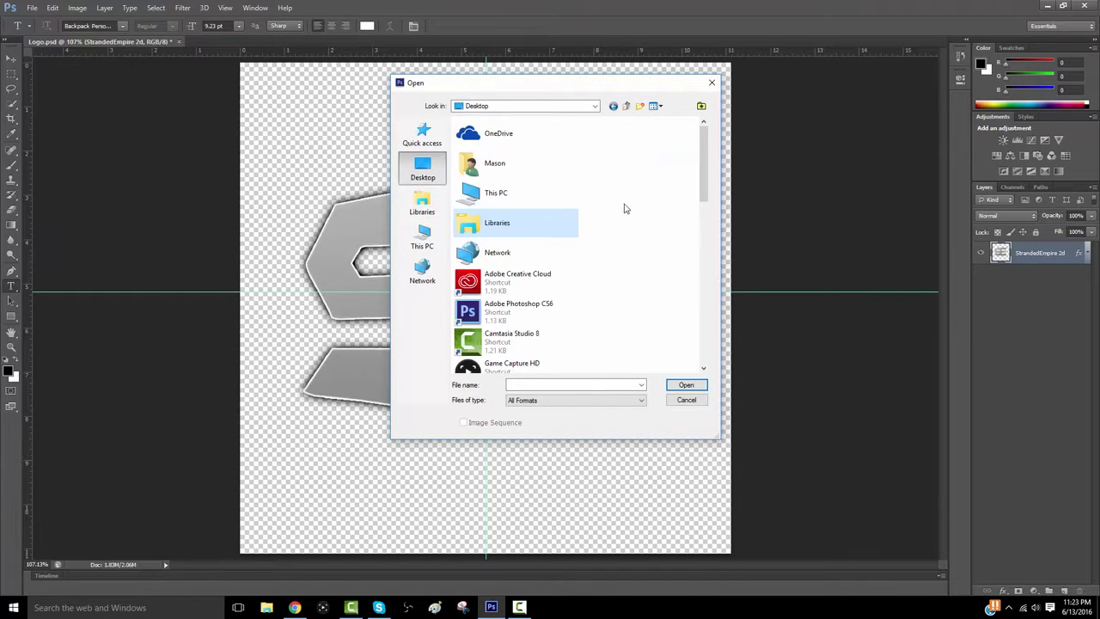
scroll(592, 255, down, 3)
scroll(592, 255, down, 10)
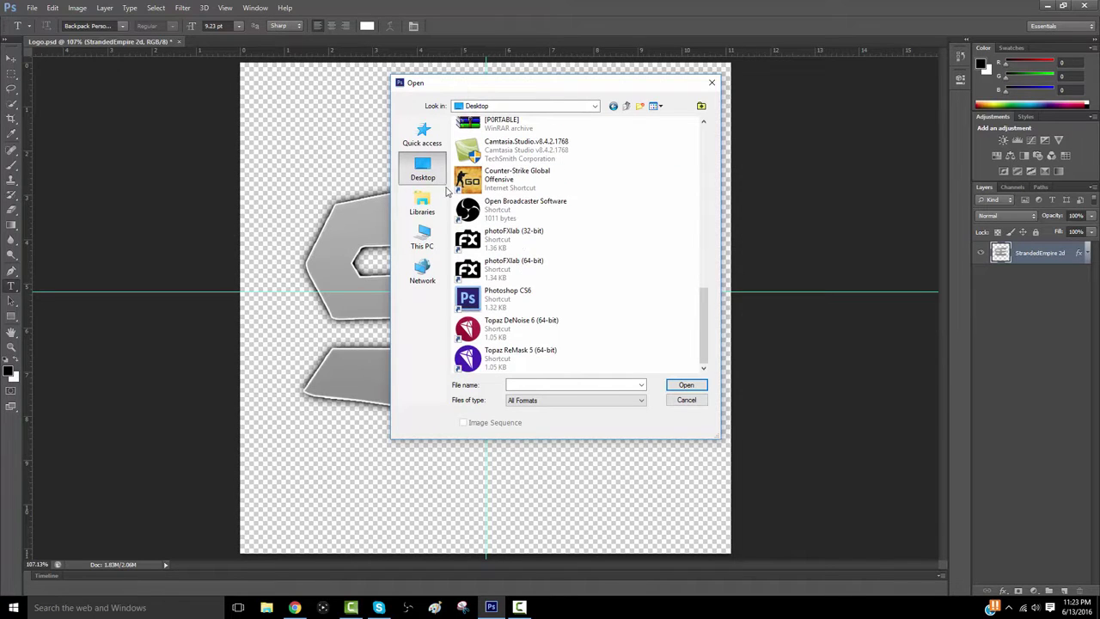
click(427, 239)
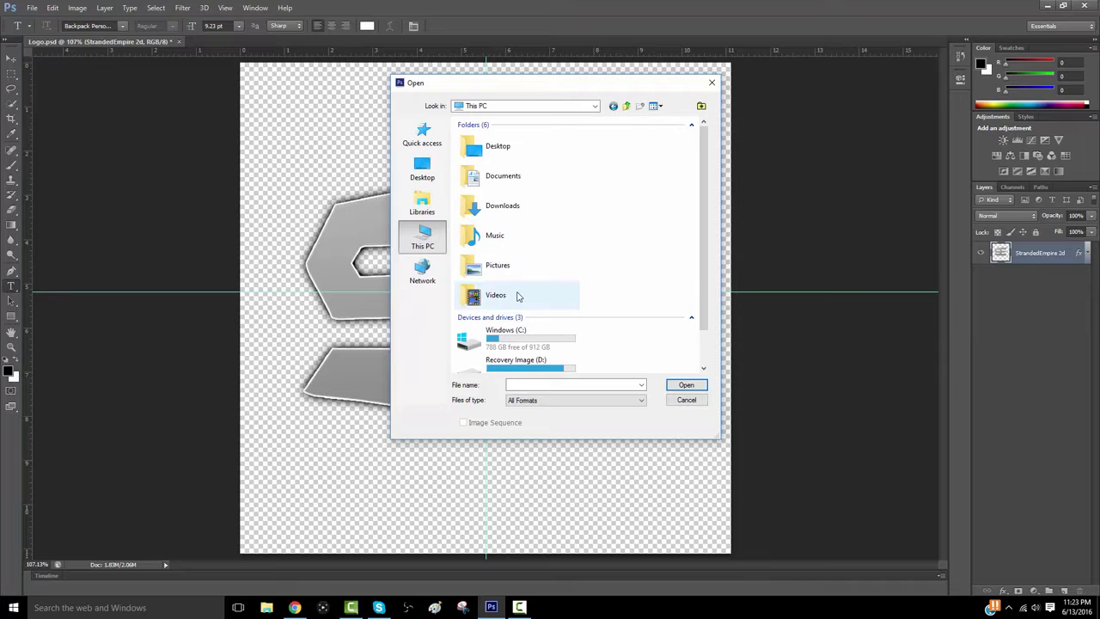
double_click(516, 294)
click(518, 293)
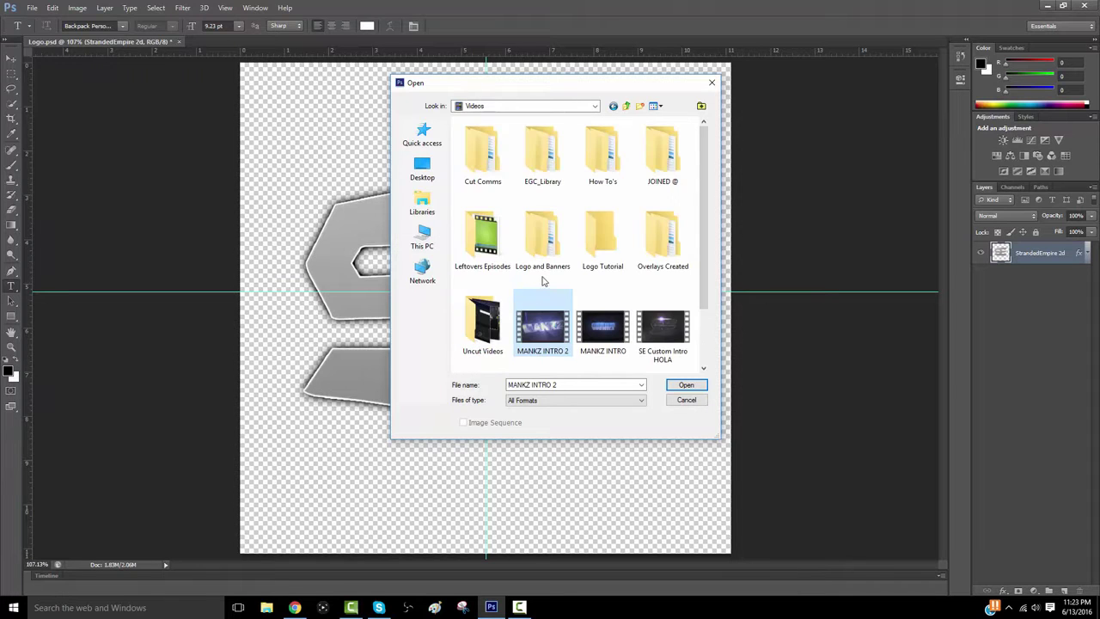
double_click(604, 245)
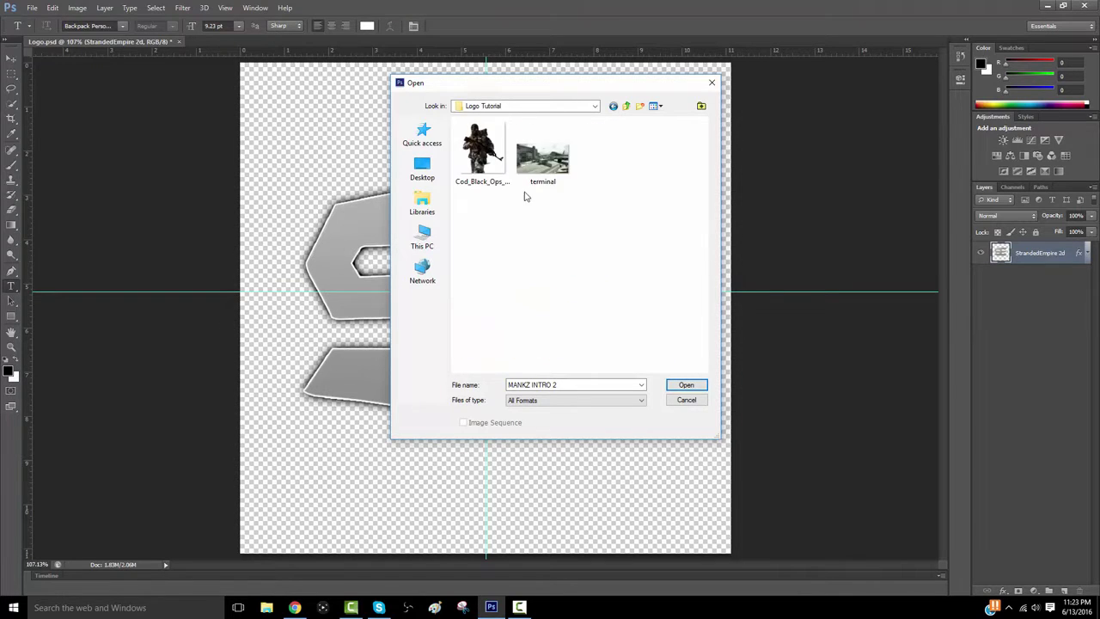
double_click(553, 165)
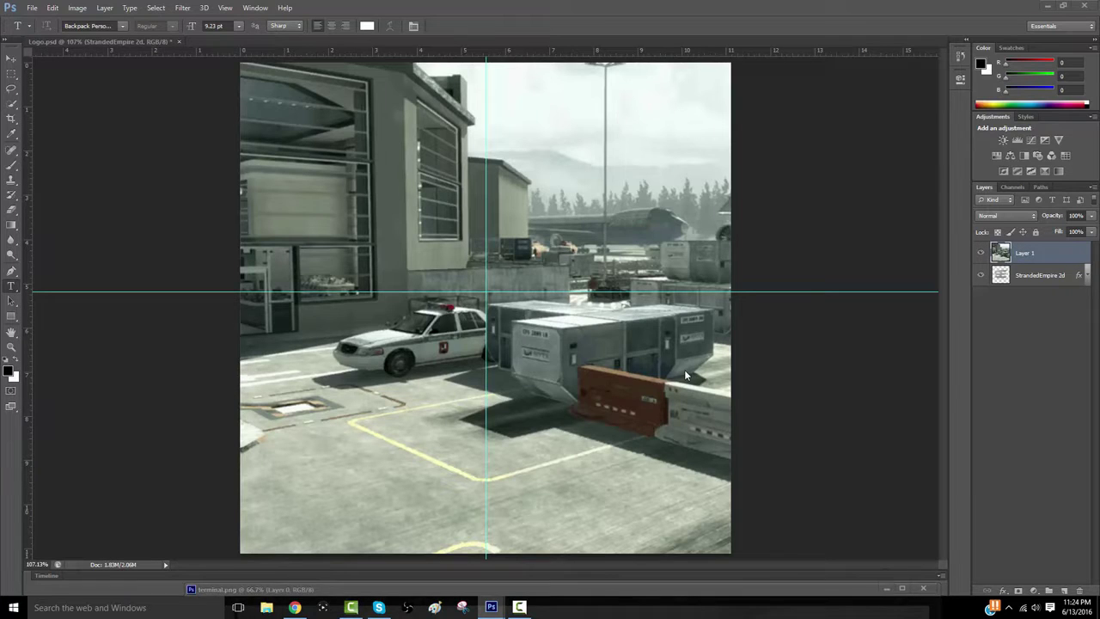
Open the Cod_Black_Ops soldier image and drag its layer into Logo.psd as Layer 2
click(31, 9)
click(41, 32)
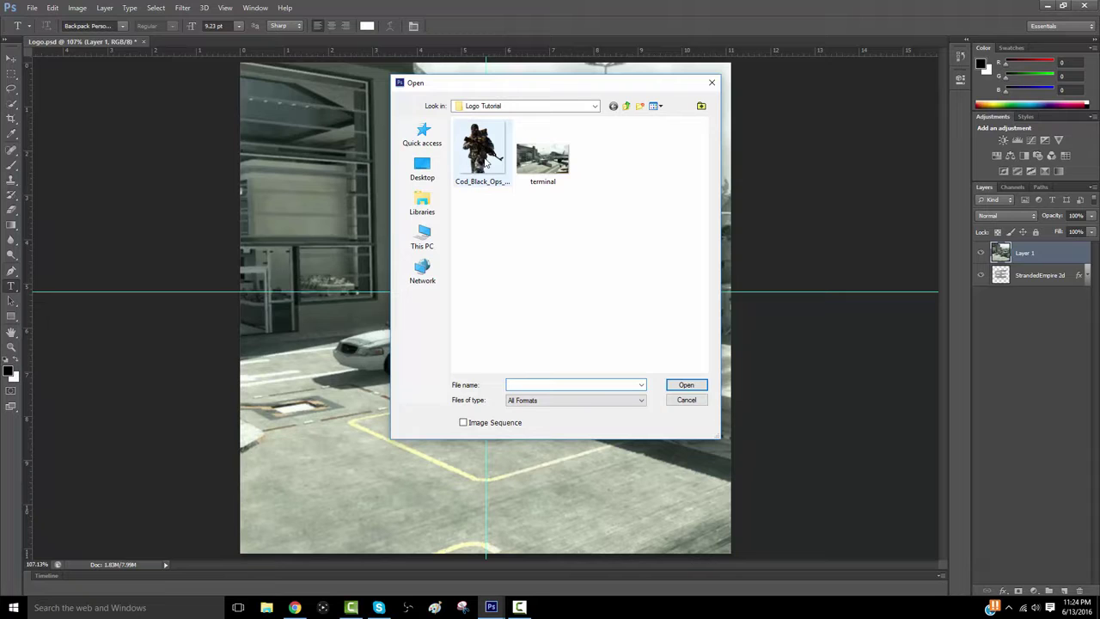
double_click(483, 156)
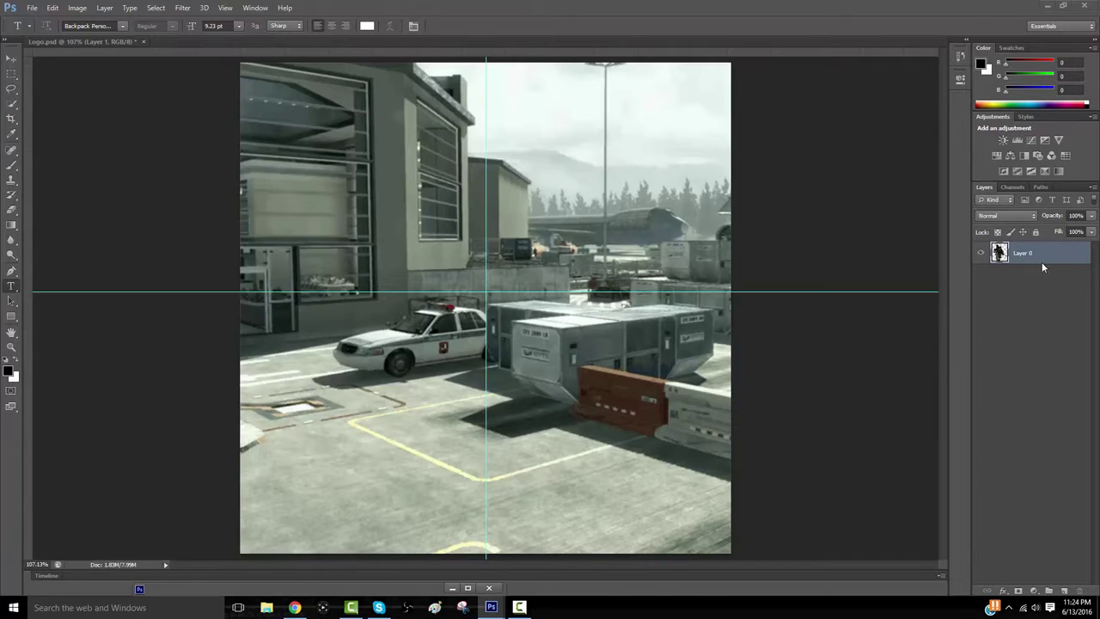
drag(1042, 263, 697, 447)
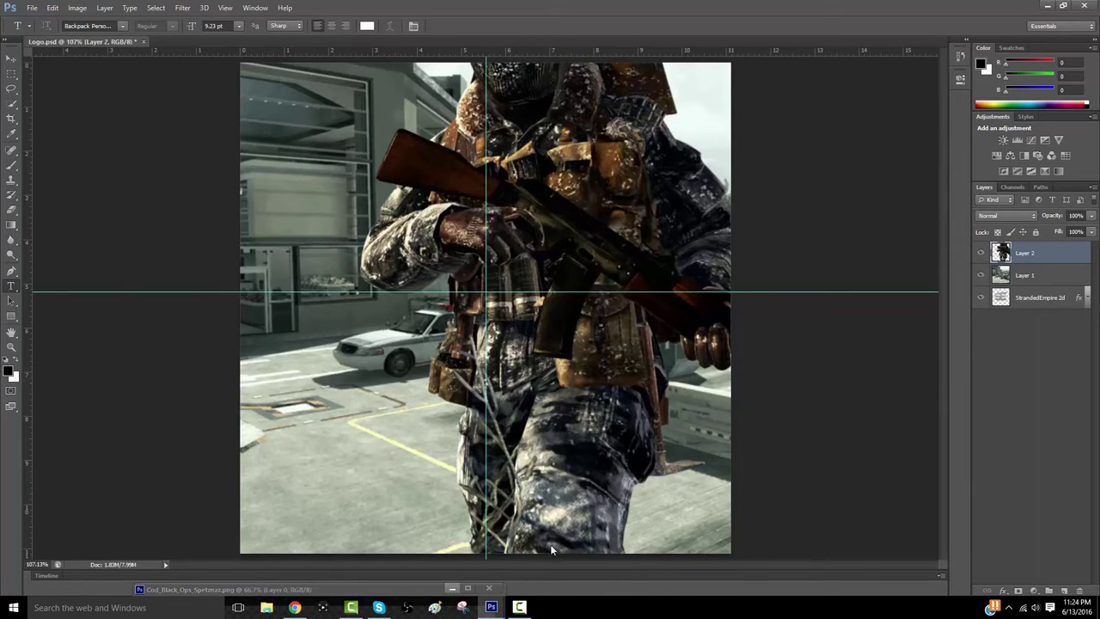
Hide Layer 2, put the terminal photo below StrandedEmpire 2d and scale it to about 79% to fill the canvas
click(980, 253)
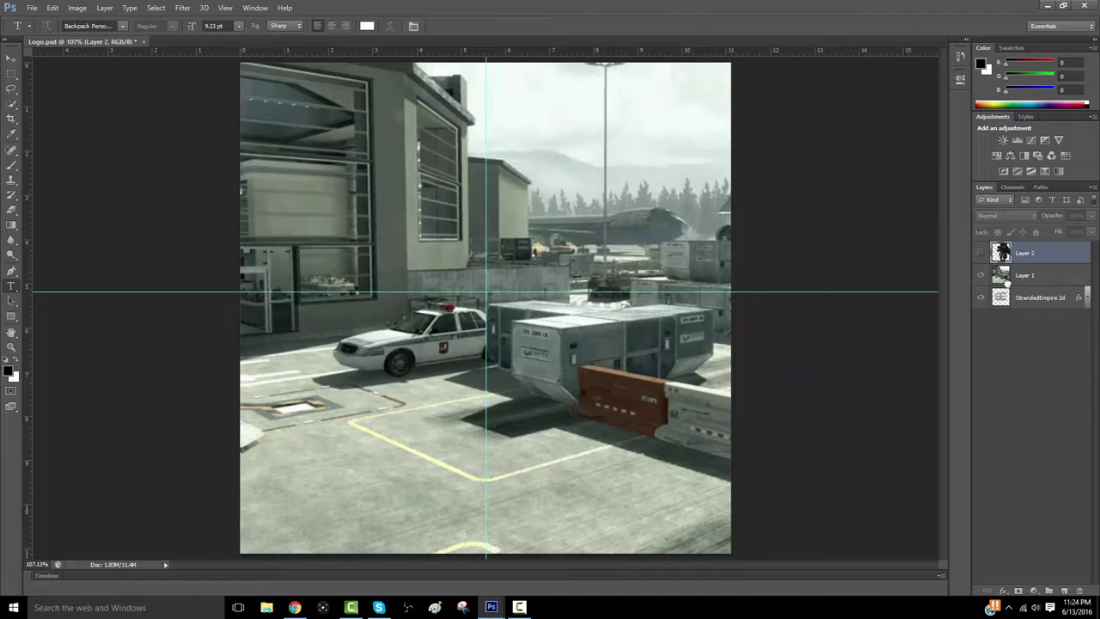
drag(1012, 318, 1012, 318)
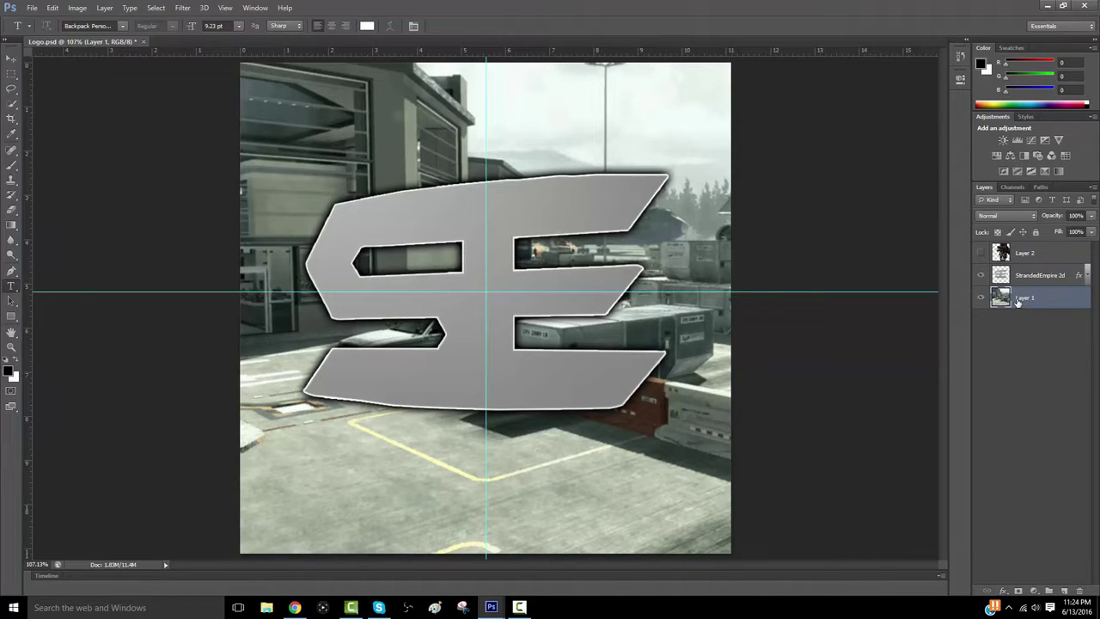
key(ctrl+t)
drag(287, 137, 270, 156)
click(558, 25)
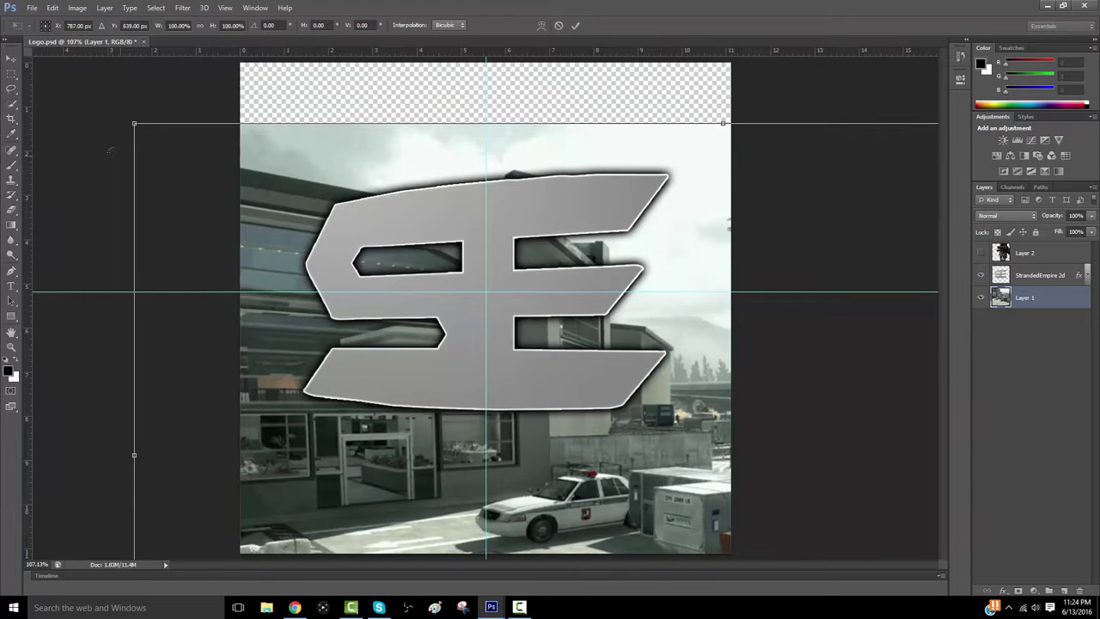
drag(133, 126, 216, 117)
drag(344, 258, 270, 192)
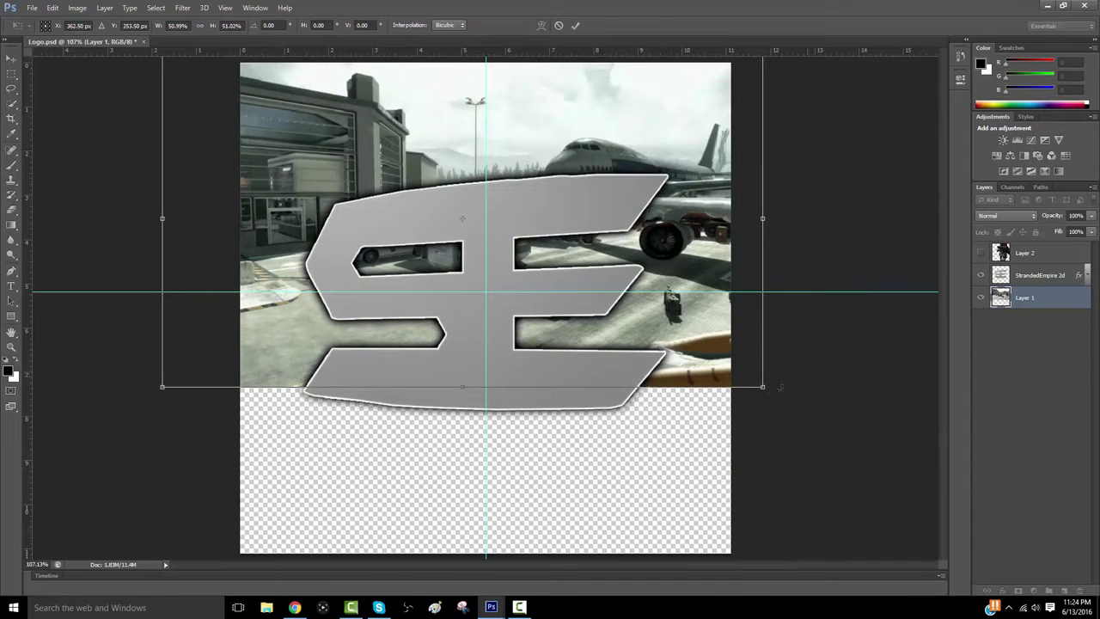
drag(770, 388, 1092, 563)
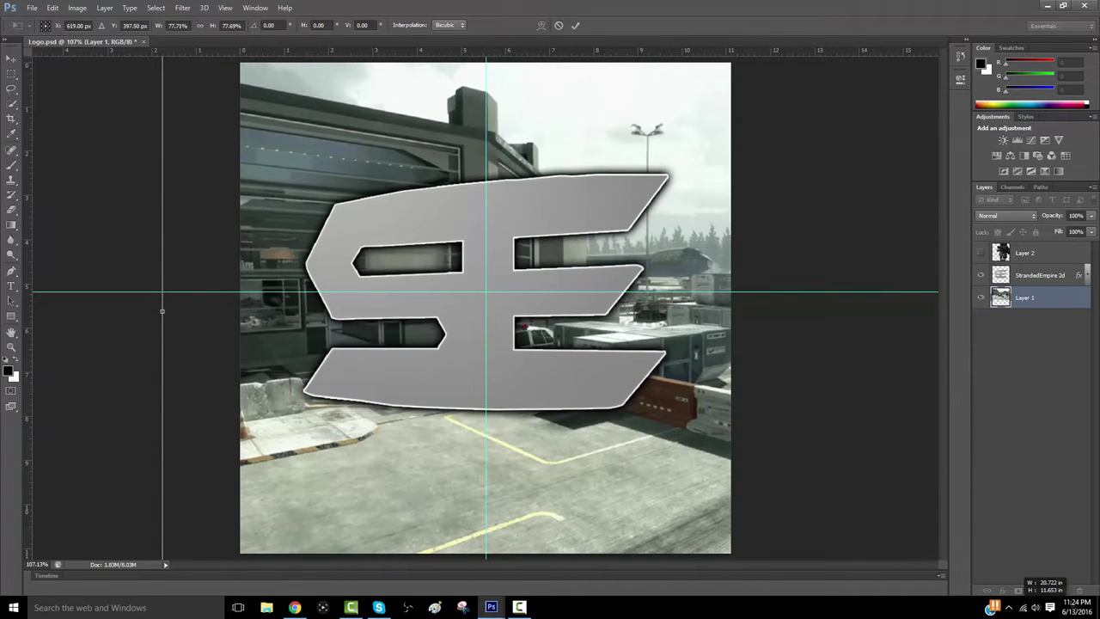
drag(830, 417, 615, 384)
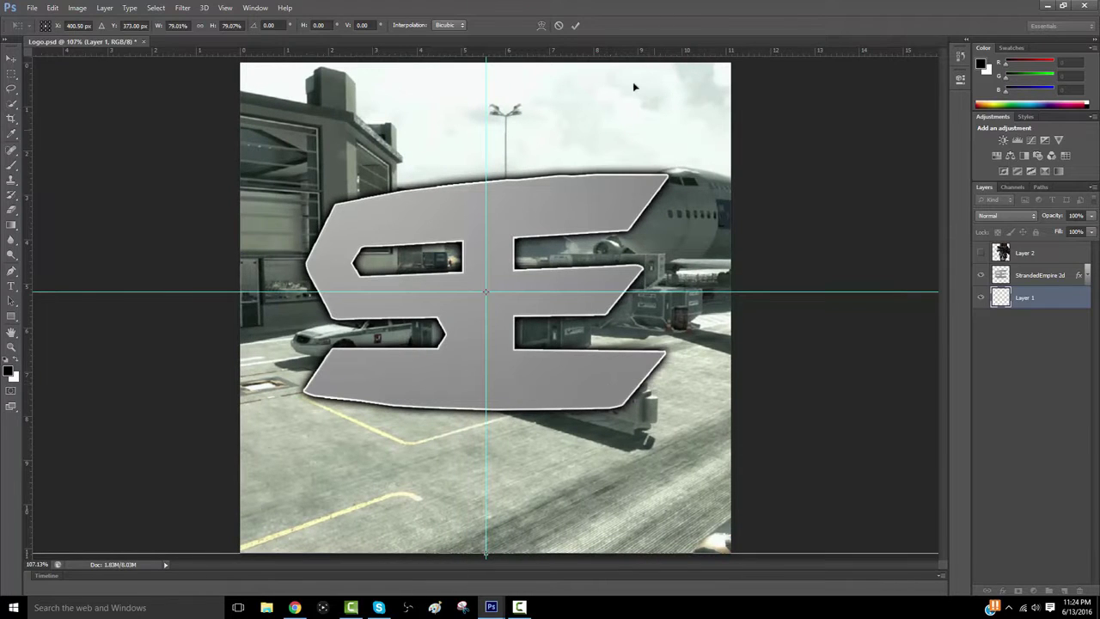
click(576, 25)
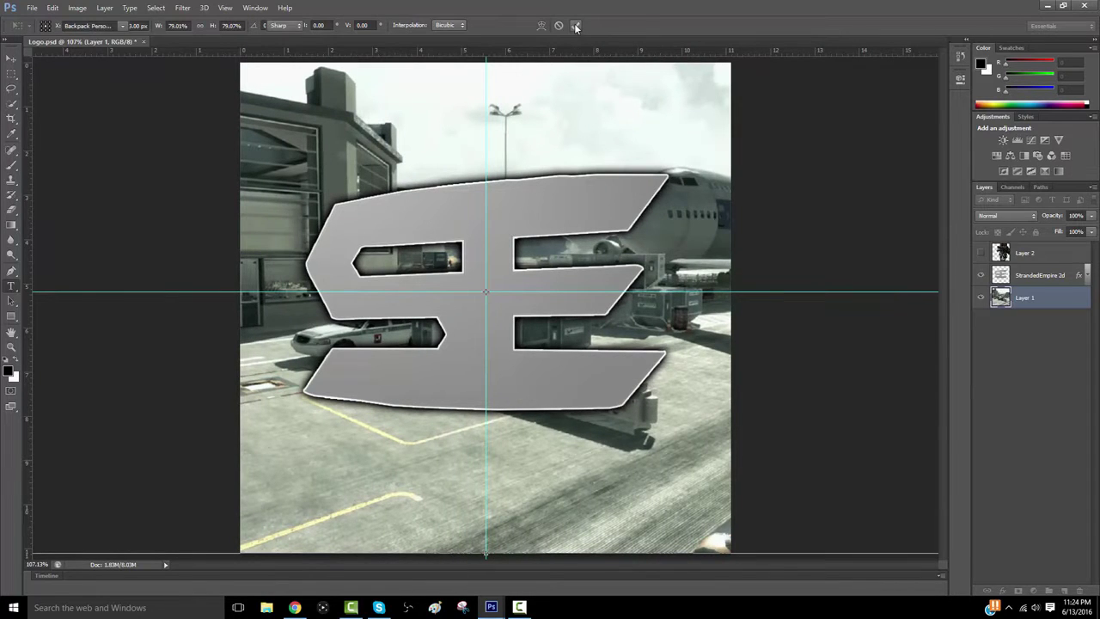
Apply Filter > Blur > Gaussian Blur with an 11-pixel radius to the terminal photo
click(184, 11)
mouse_move(245, 83)
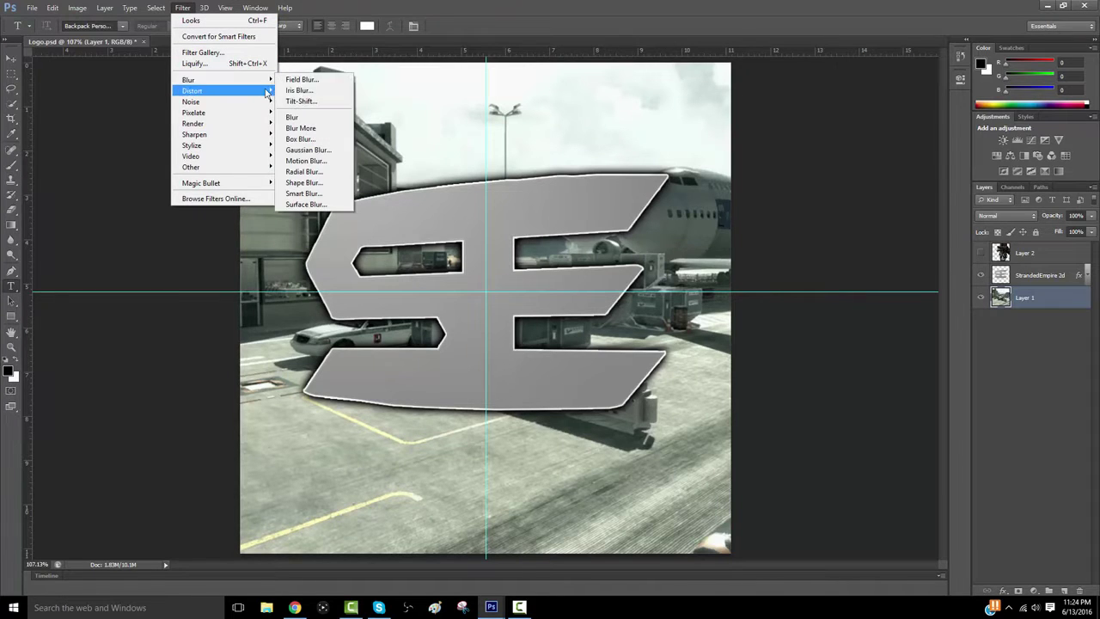
click(308, 150)
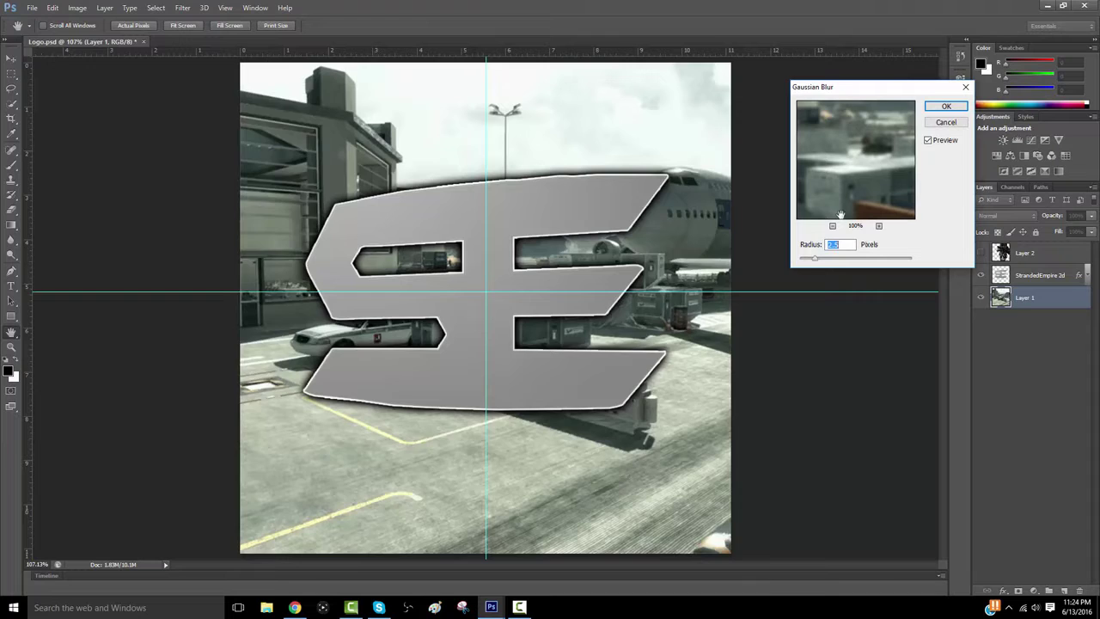
drag(821, 257, 836, 264)
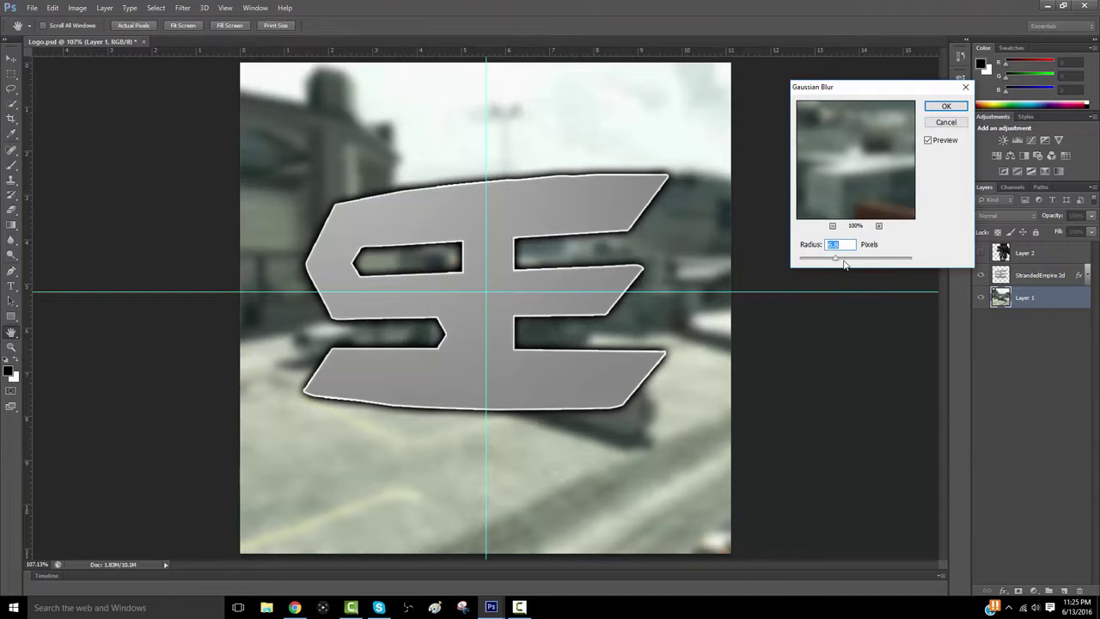
drag(843, 259, 843, 261)
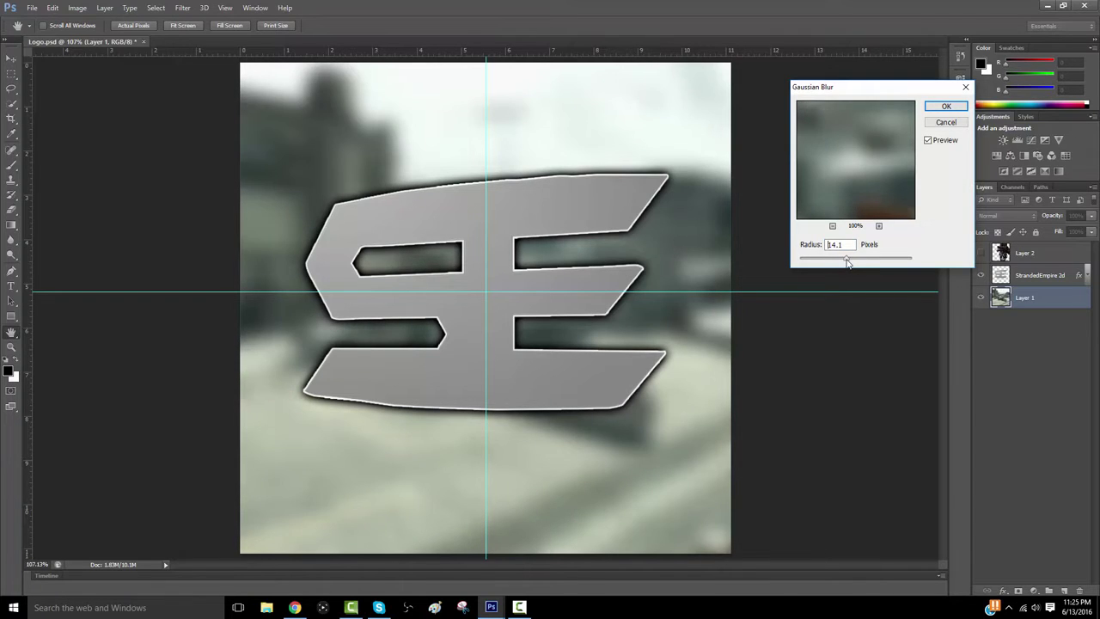
double_click(844, 245)
text(11)
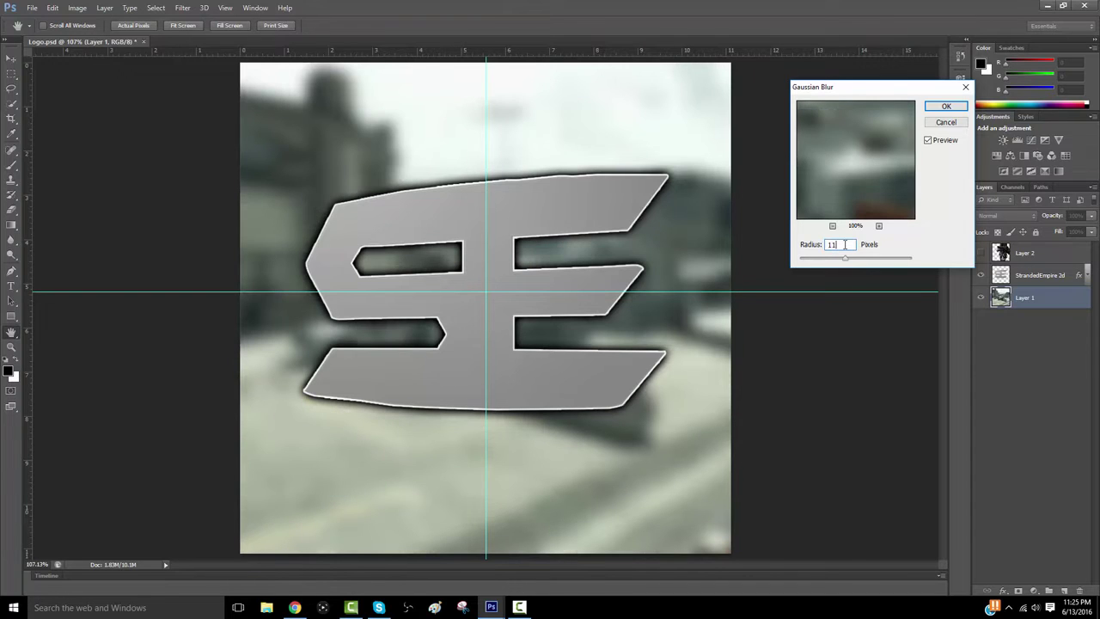
click(943, 106)
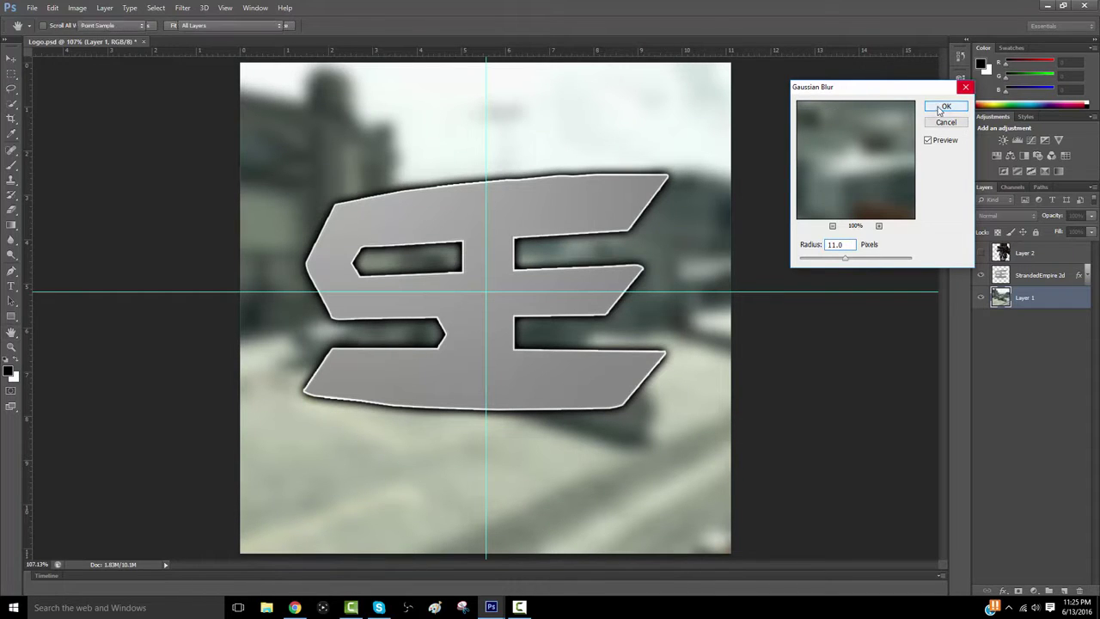
Show Layer 2 again and scale the soldier to about 54.5%, placing him over the emblem
click(1045, 258)
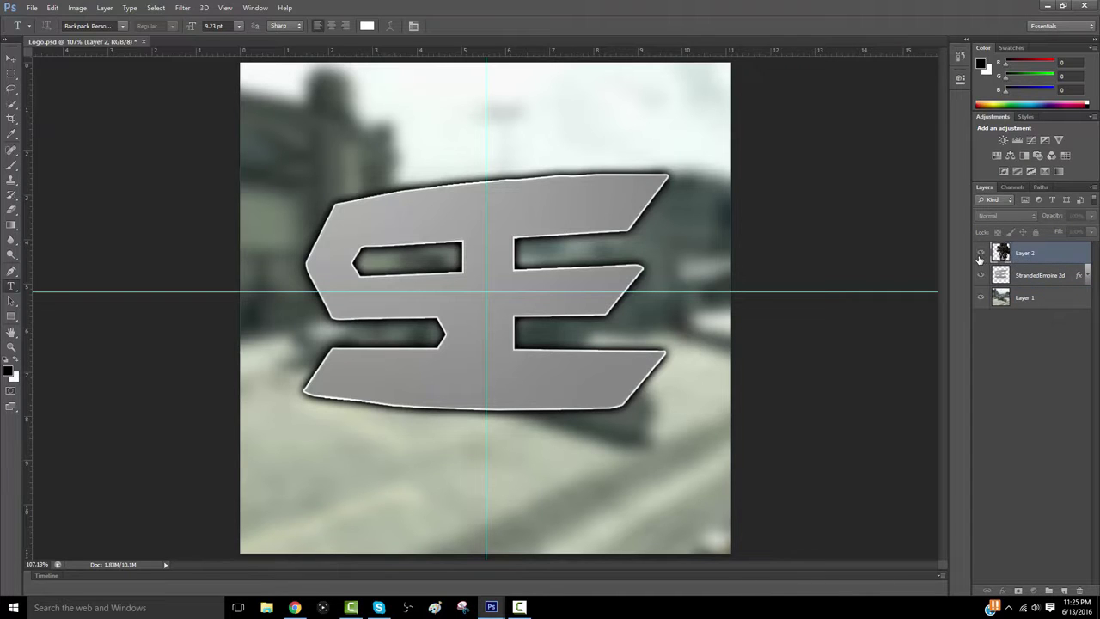
click(980, 252)
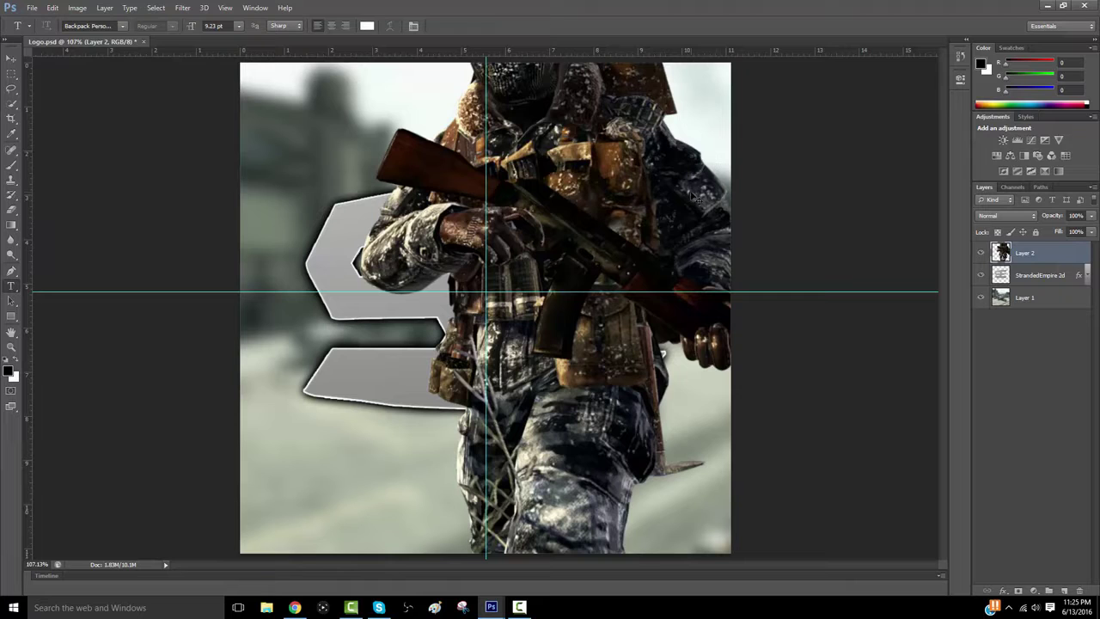
key(ctrl+t)
key(shift+Down)
key(shift+Down)
key(shift+Down)
key(shift+Down)
key(shift+Down)
key(shift+Down)
key(shift+Down)
key(shift+Down)
key(shift+Down)
key(shift+Down)
key(shift+Down)
key(shift+Down)
key(shift+Down)
key(shift+Down)
key(shift+Down)
key(shift+Down)
key(shift+Down)
key(shift+Down)
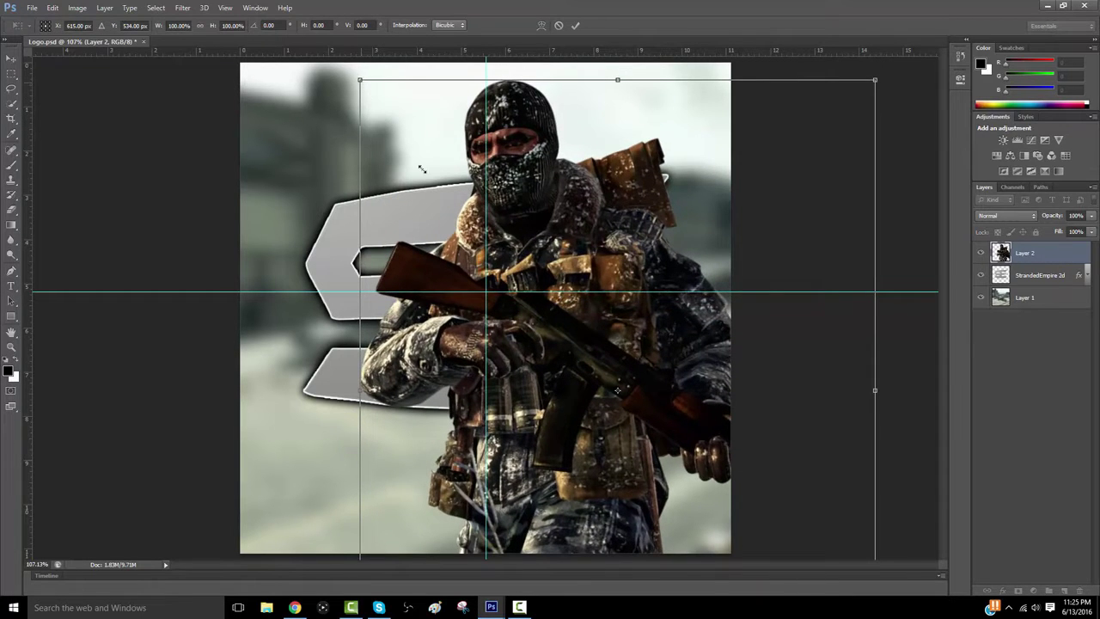
drag(421, 169, 494, 119)
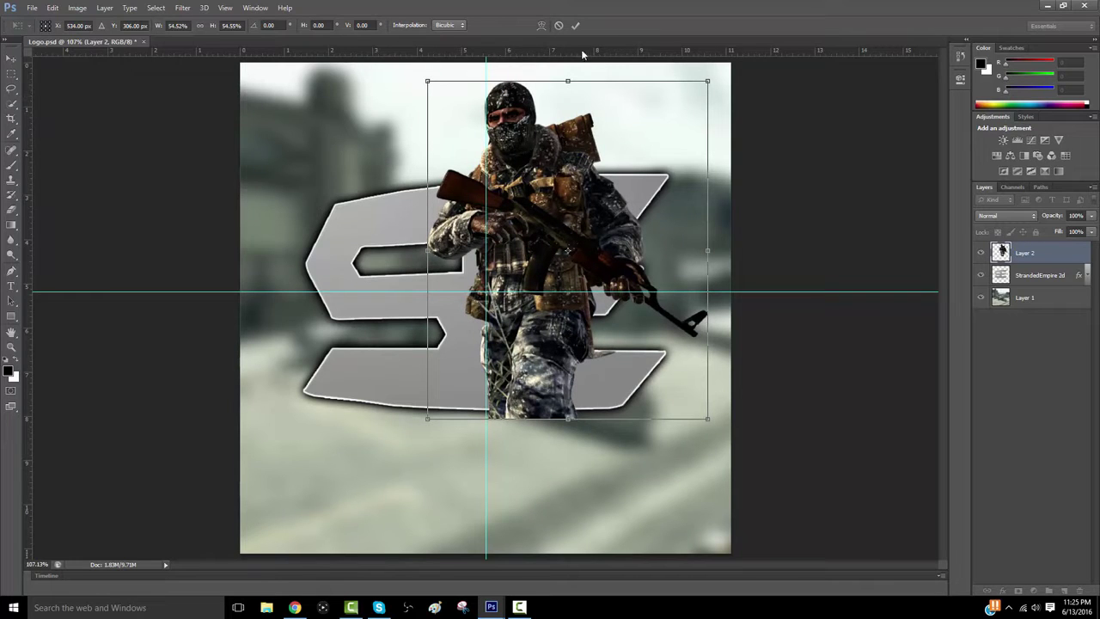
click(576, 26)
key(t)
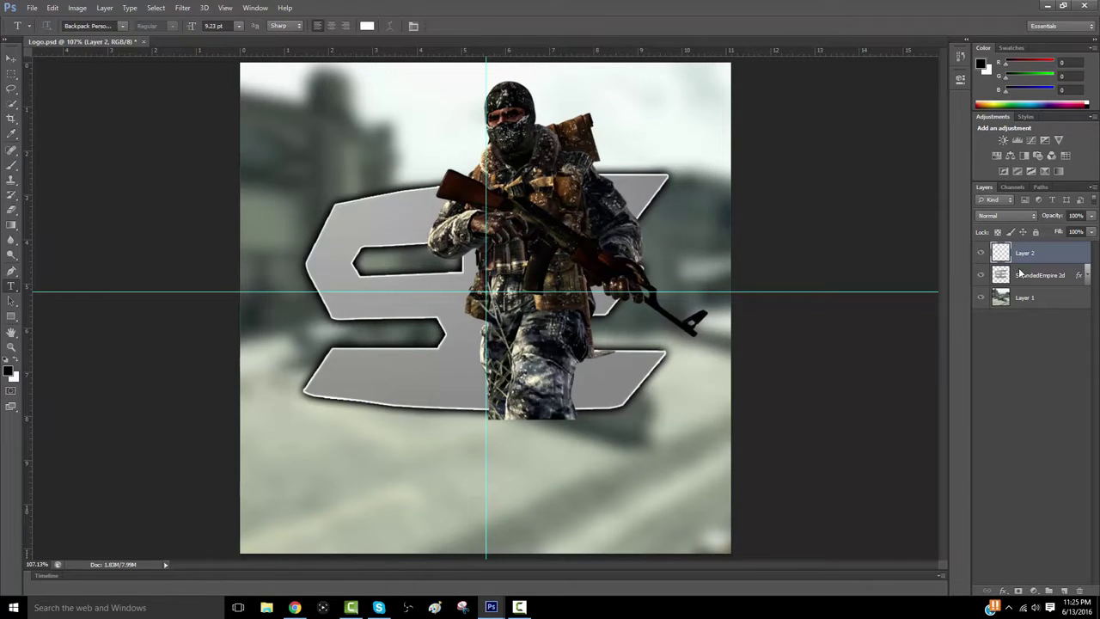
Duplicate the blurred terminal layer, move the copy above StrandedEmpire 2d and clip it into the emblem
click(1087, 276)
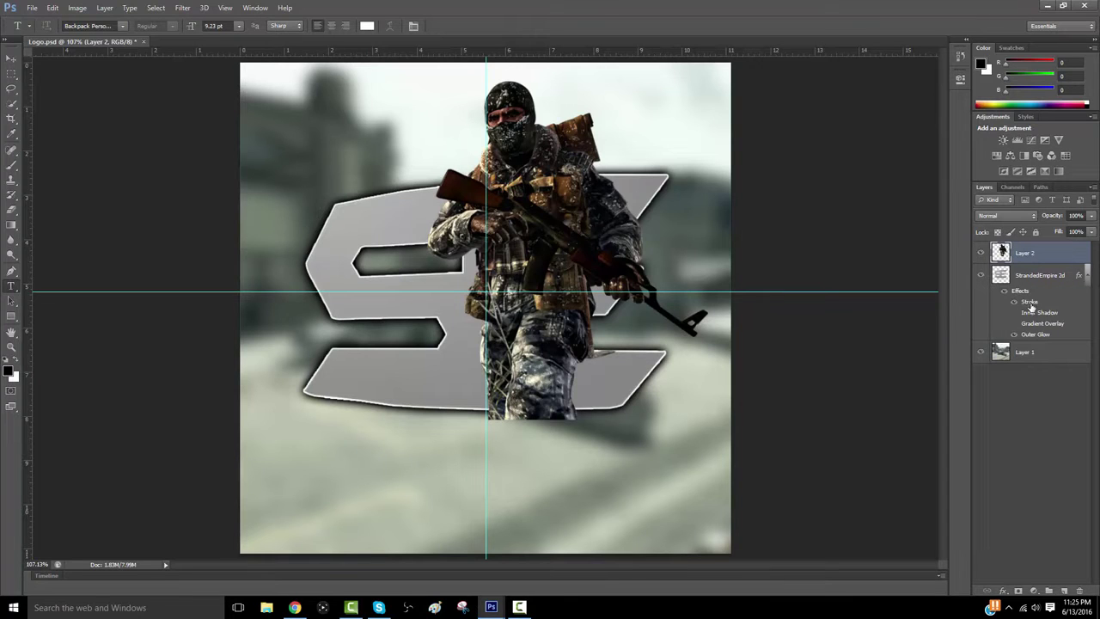
click(1015, 324)
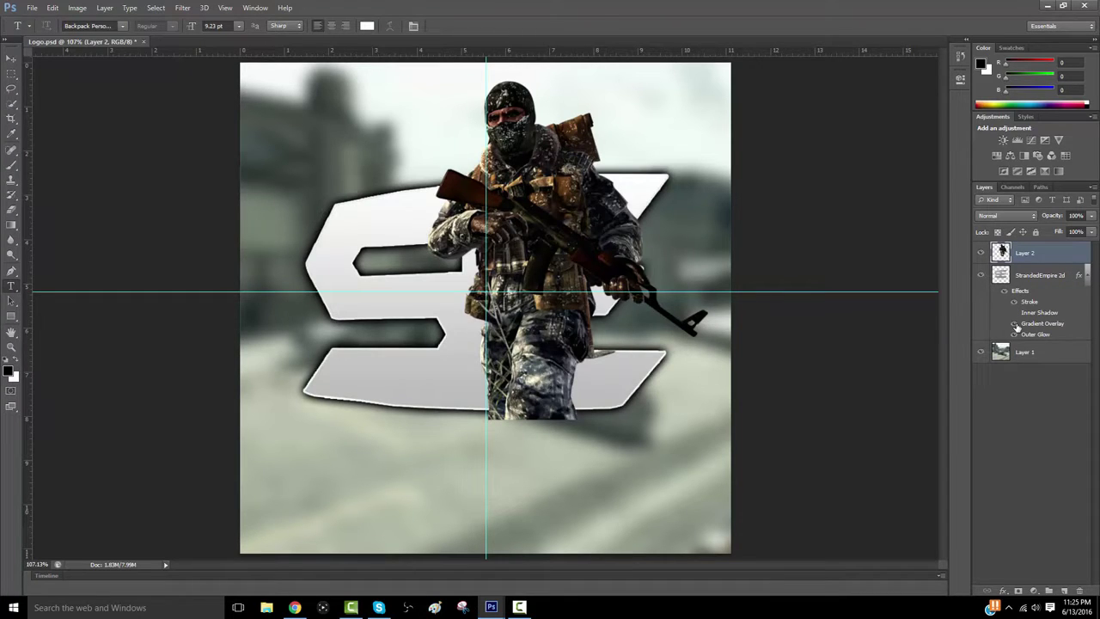
click(1015, 324)
click(1025, 352)
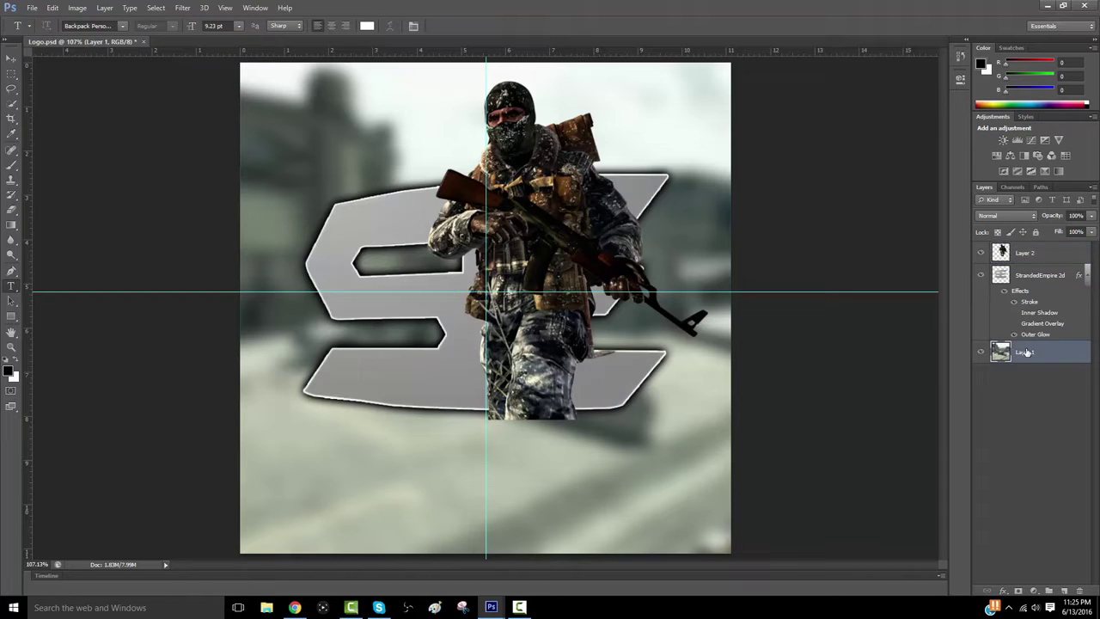
key(ctrl+j)
drag(1025, 353, 1022, 271)
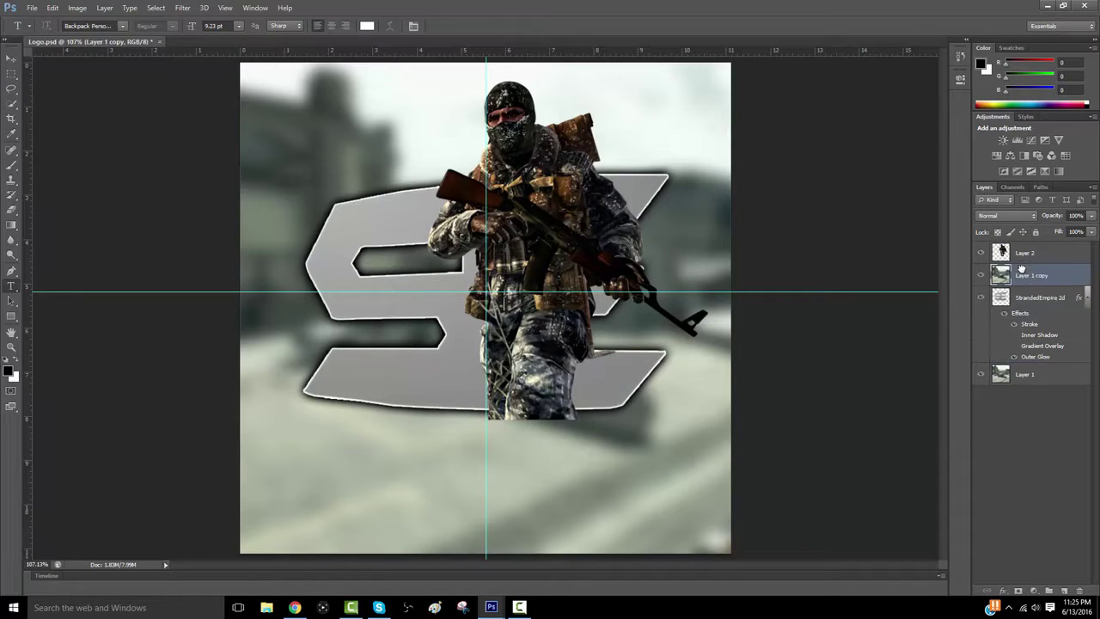
click(1087, 298)
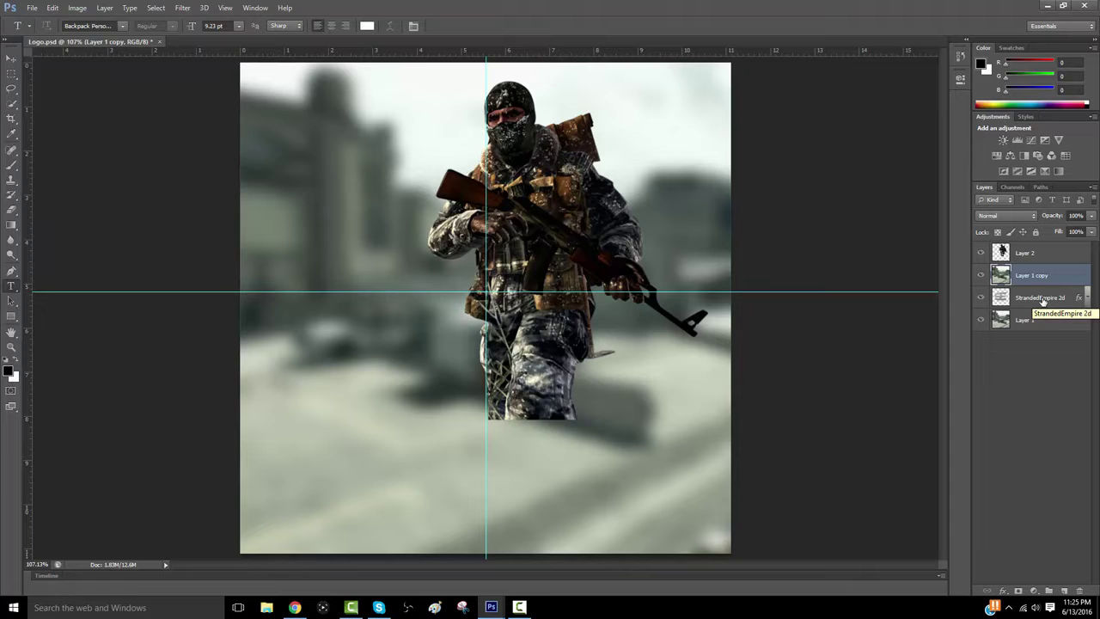
drag(1044, 283, 1043, 280)
alt+click(1040, 284)
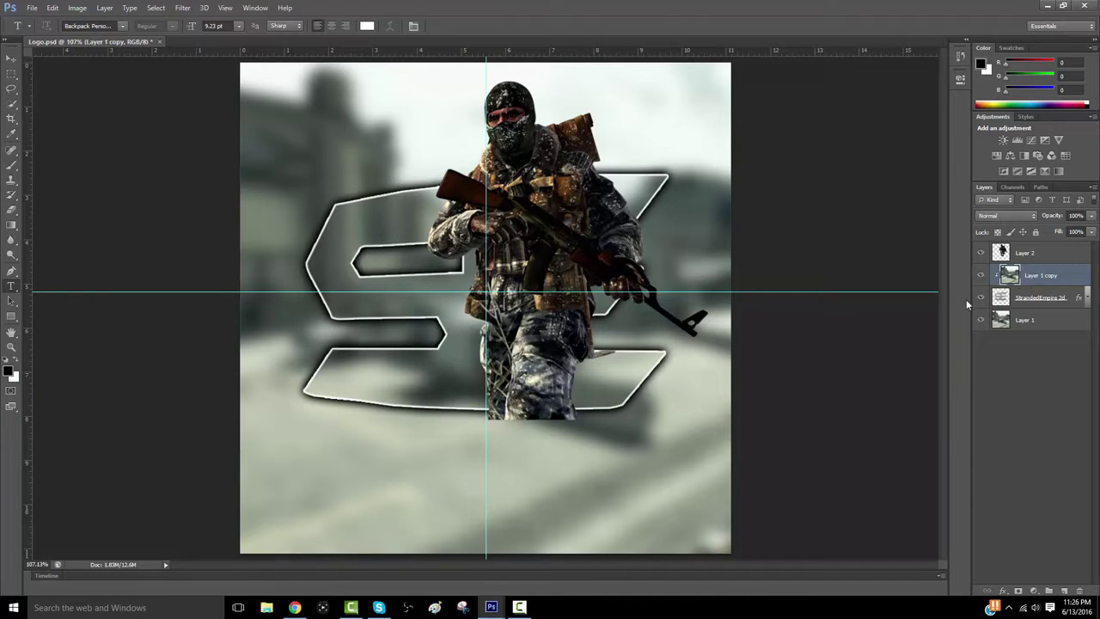
Set the clipped Layer 1 copy to 74% opacity and open the SE emblem's layer style settings
click(1093, 217)
drag(1089, 231, 1073, 232)
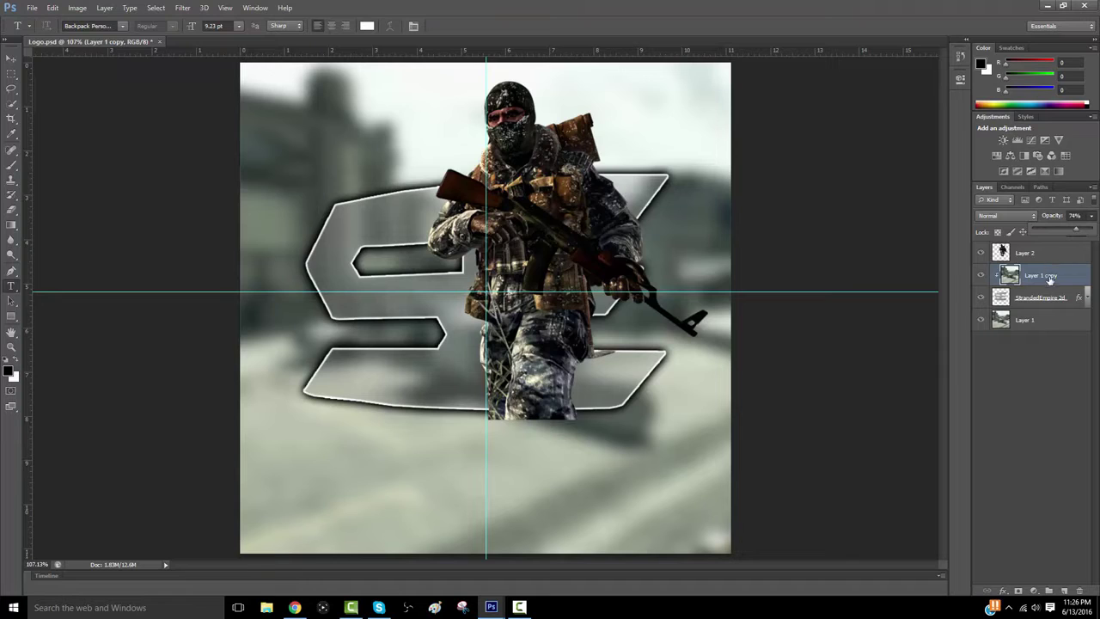
click(1072, 301)
click(1075, 303)
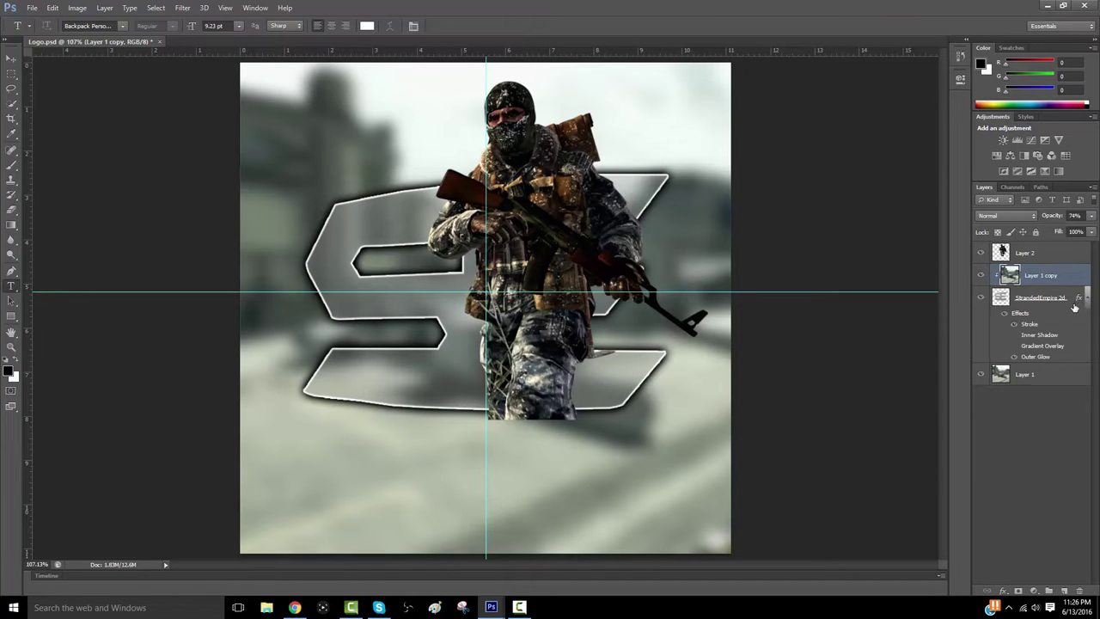
click(1079, 309)
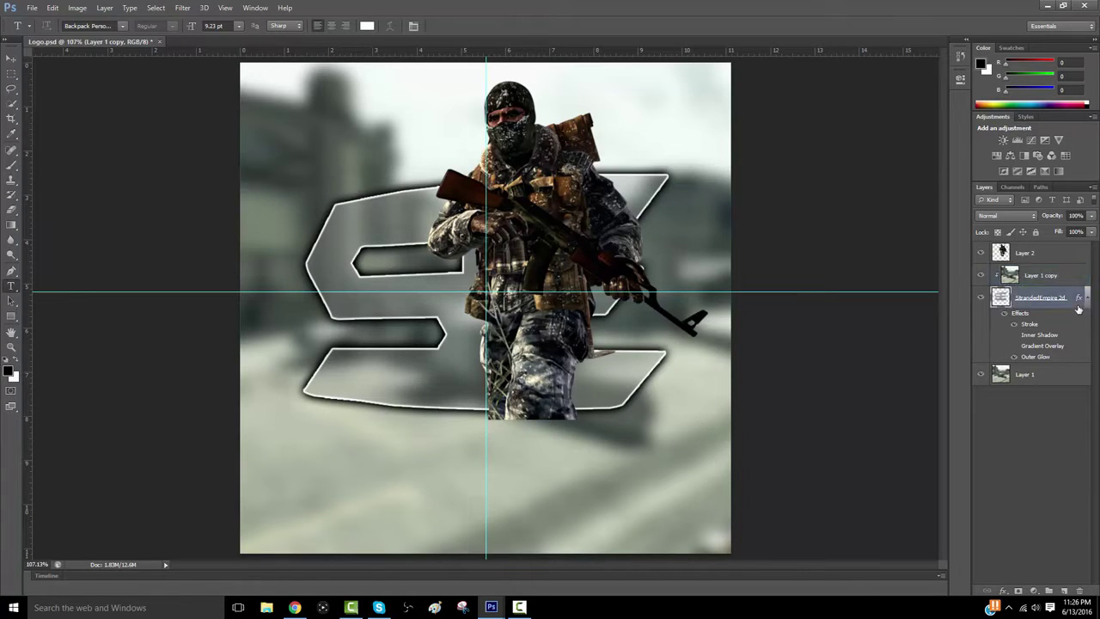
double_click(1033, 303)
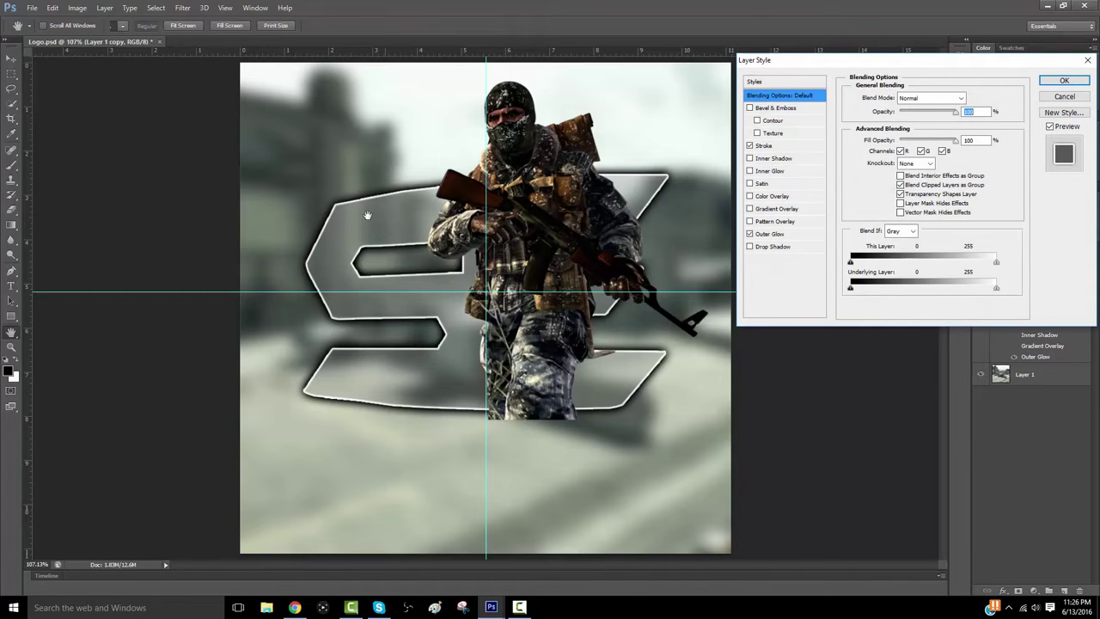
Turn off Outer Glow and add a Normal, 100% opacity, 0-distance, size-40 drop shadow
click(770, 237)
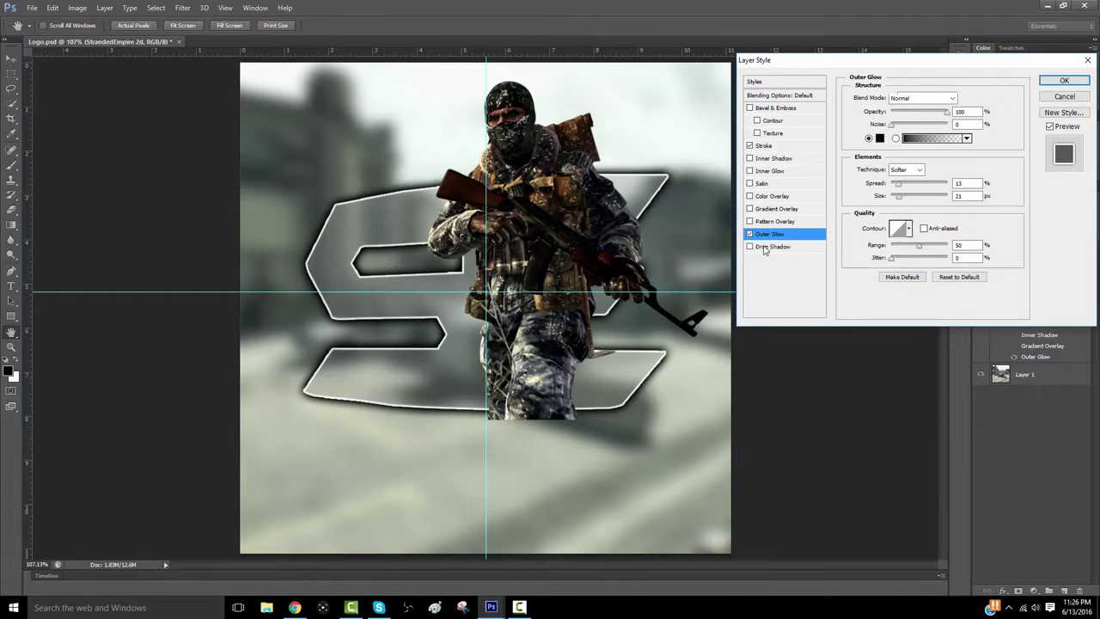
click(751, 247)
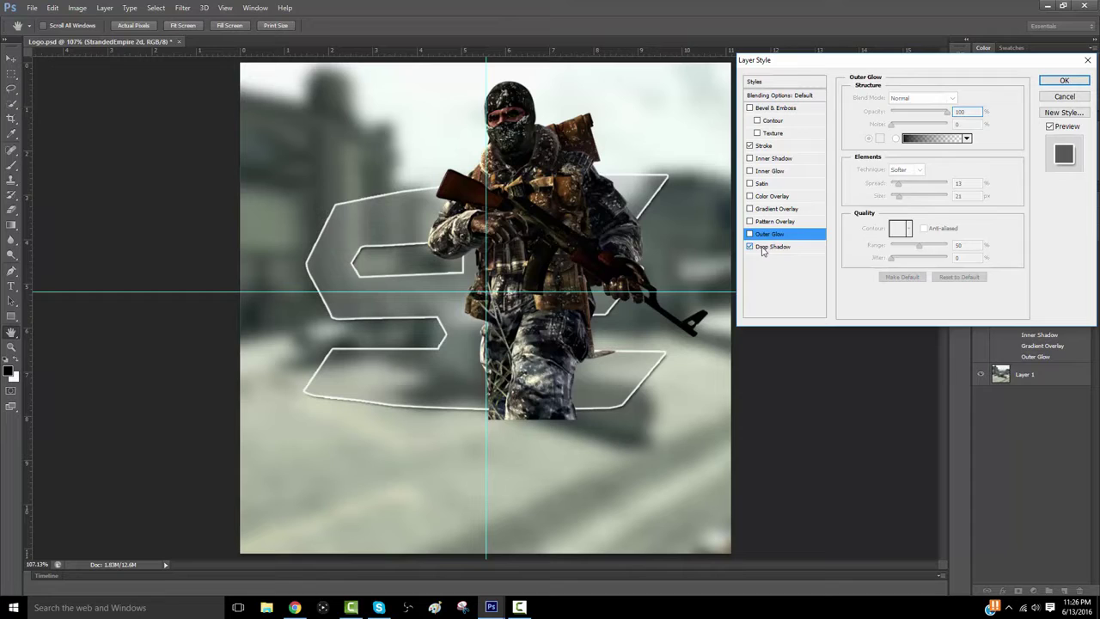
click(905, 98)
click(902, 98)
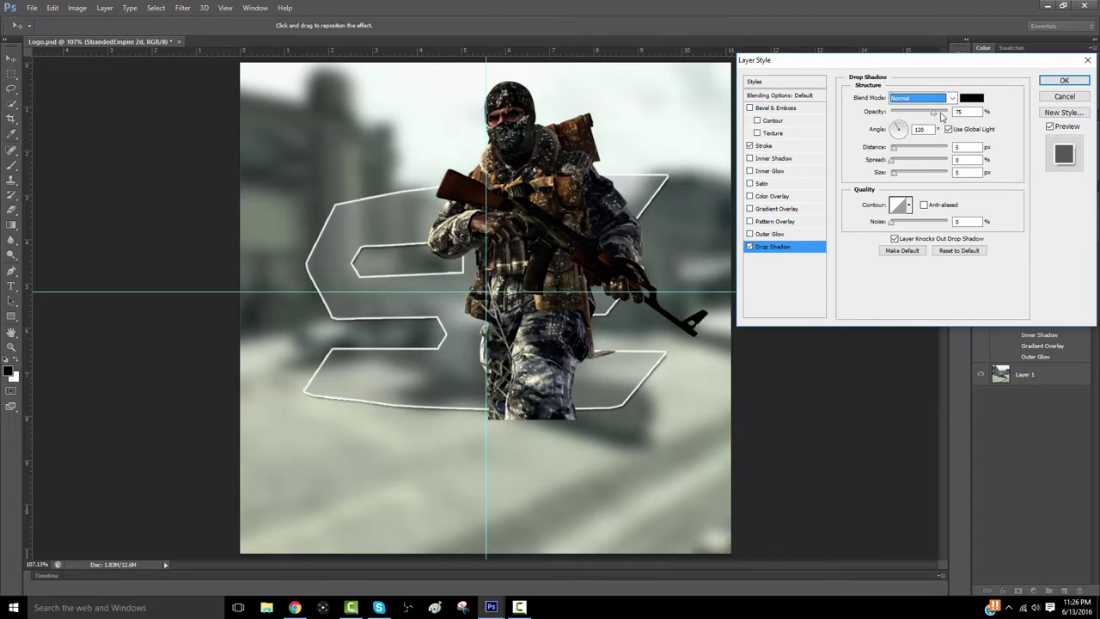
drag(933, 112, 965, 120)
drag(894, 151, 913, 163)
click(894, 162)
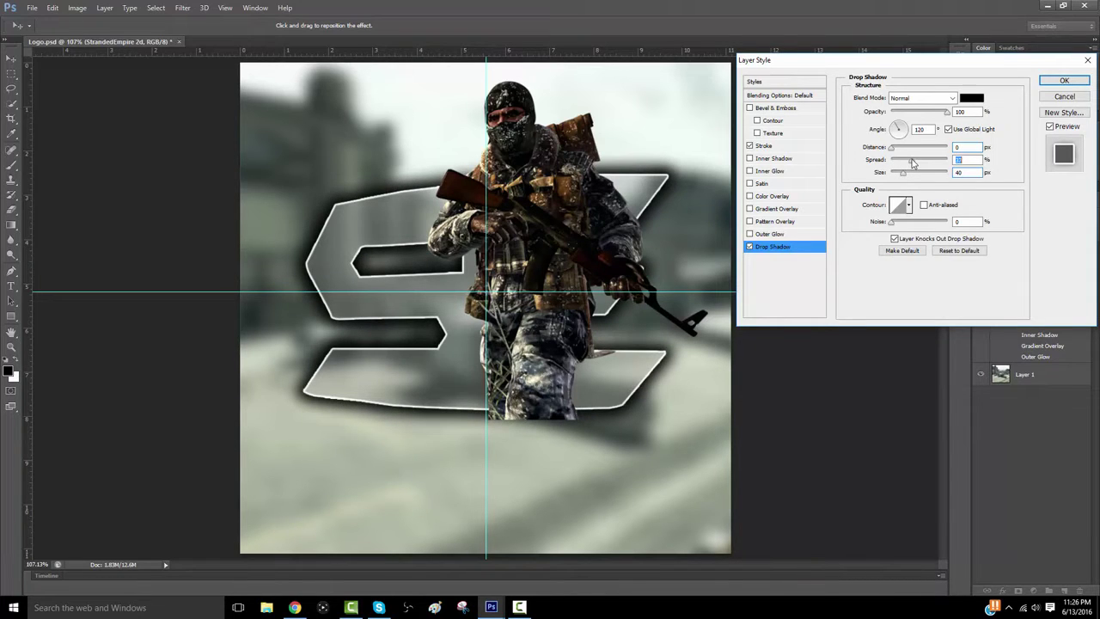
click(1048, 83)
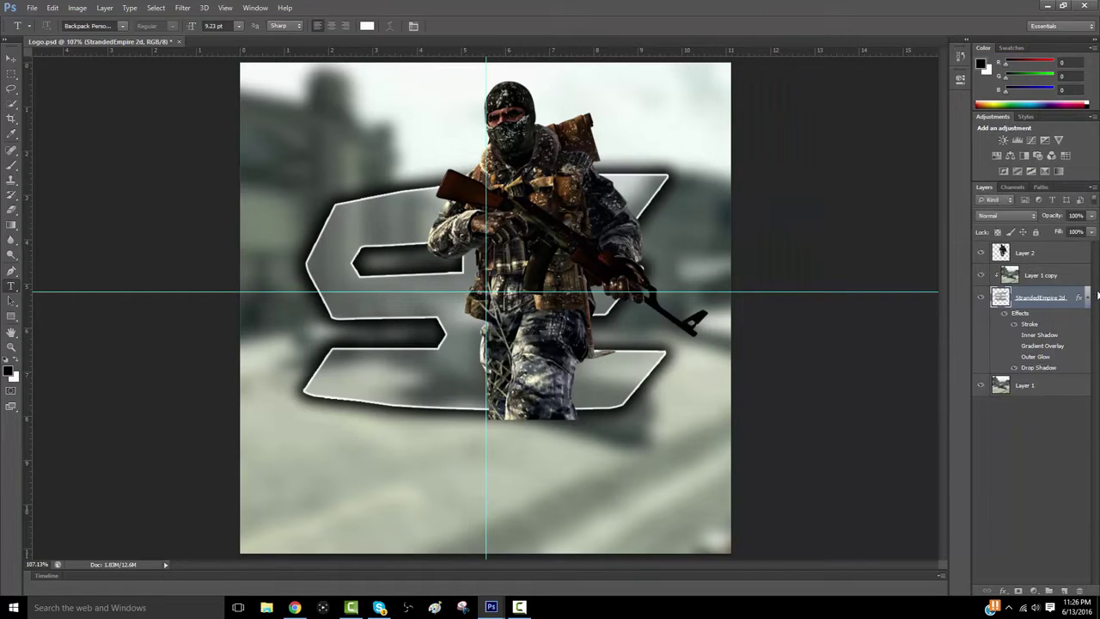
Clip Layer 2 onto Layer 1 copy so the soldier shows only within the SE letters
click(1088, 297)
click(1053, 255)
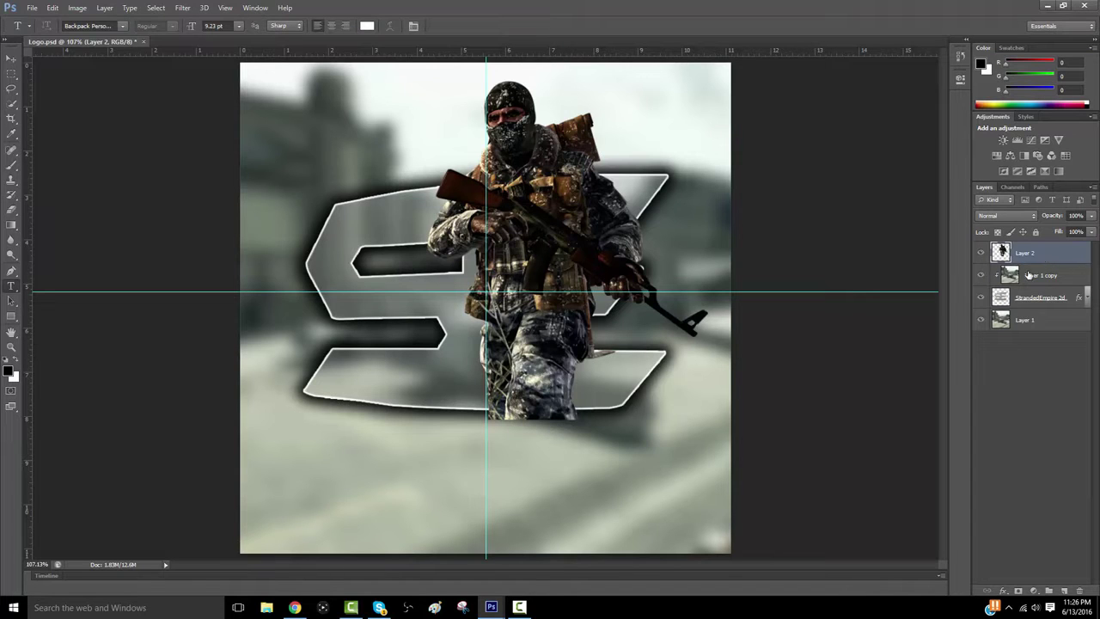
click(1029, 275)
click(1023, 251)
shift+click(1028, 268)
alt+click(1027, 262)
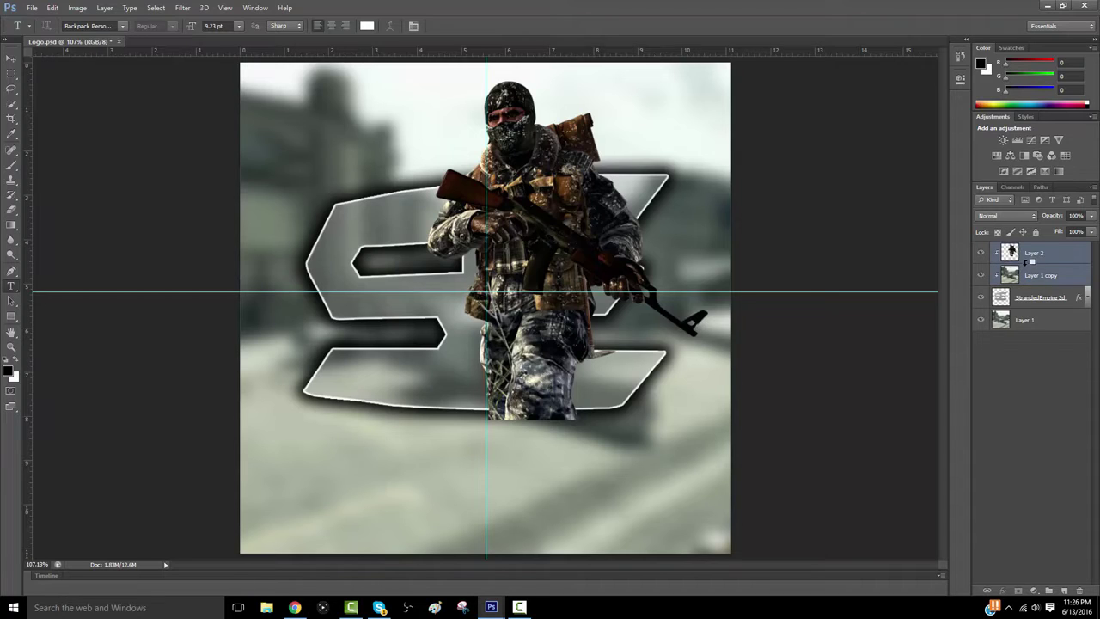
click(1029, 260)
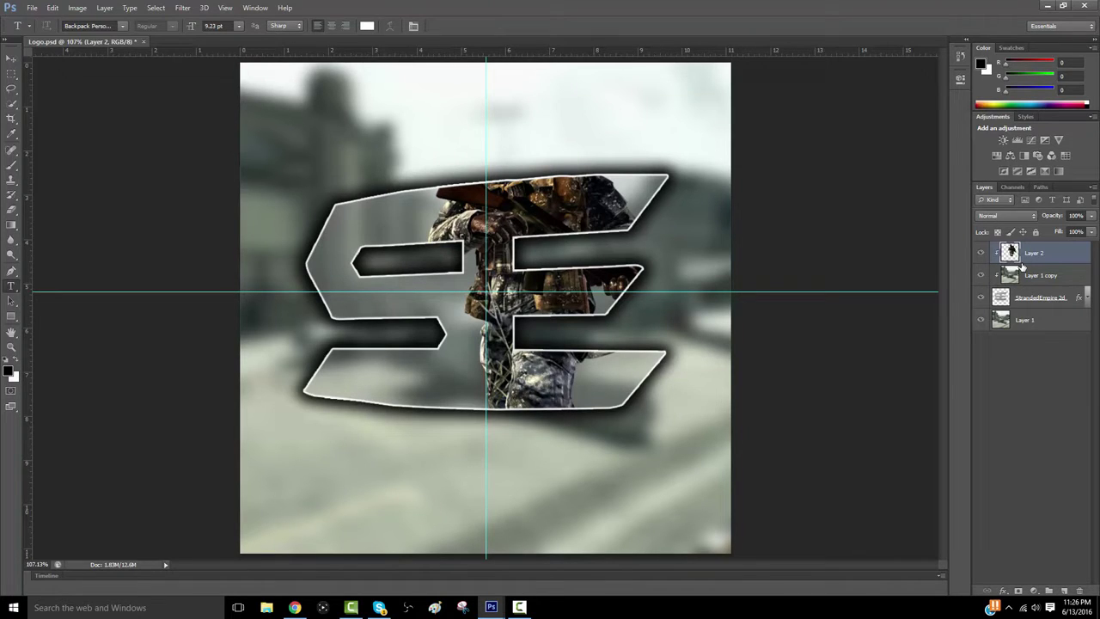
Duplicate Layer 2, release the copy from the clipping mask and lower its opacity
key(ctrl+j)
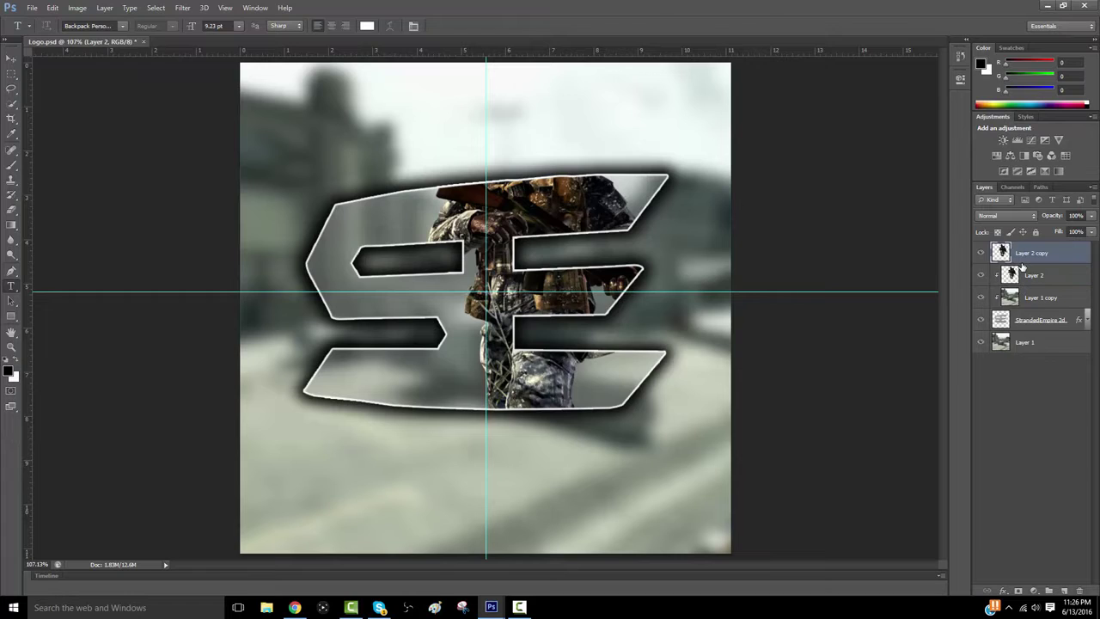
key(ctrl+alt+g)
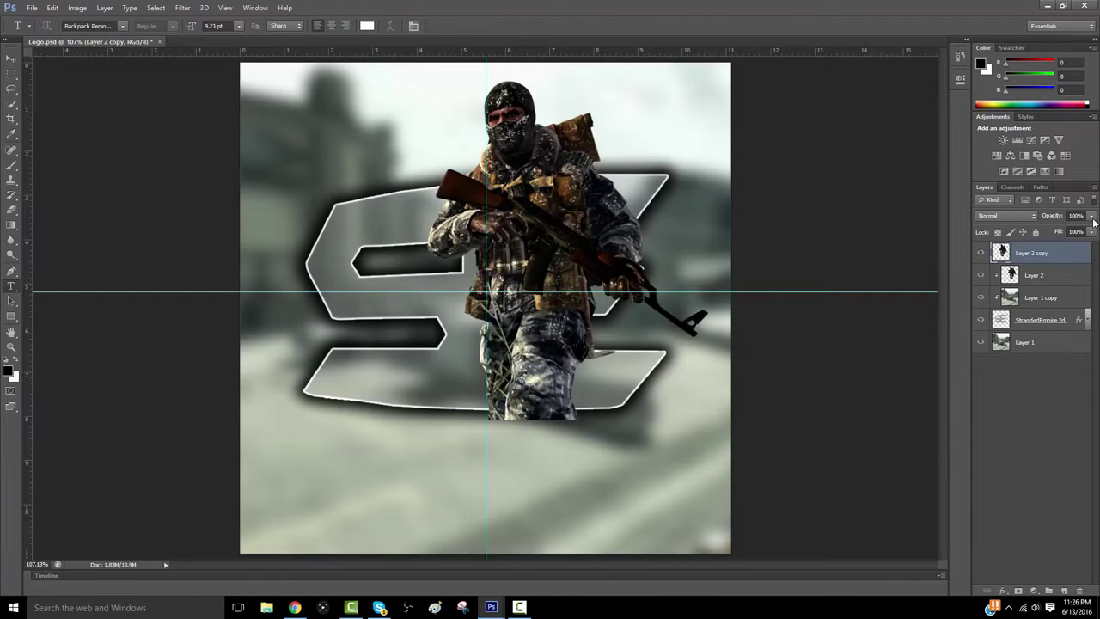
click(1092, 217)
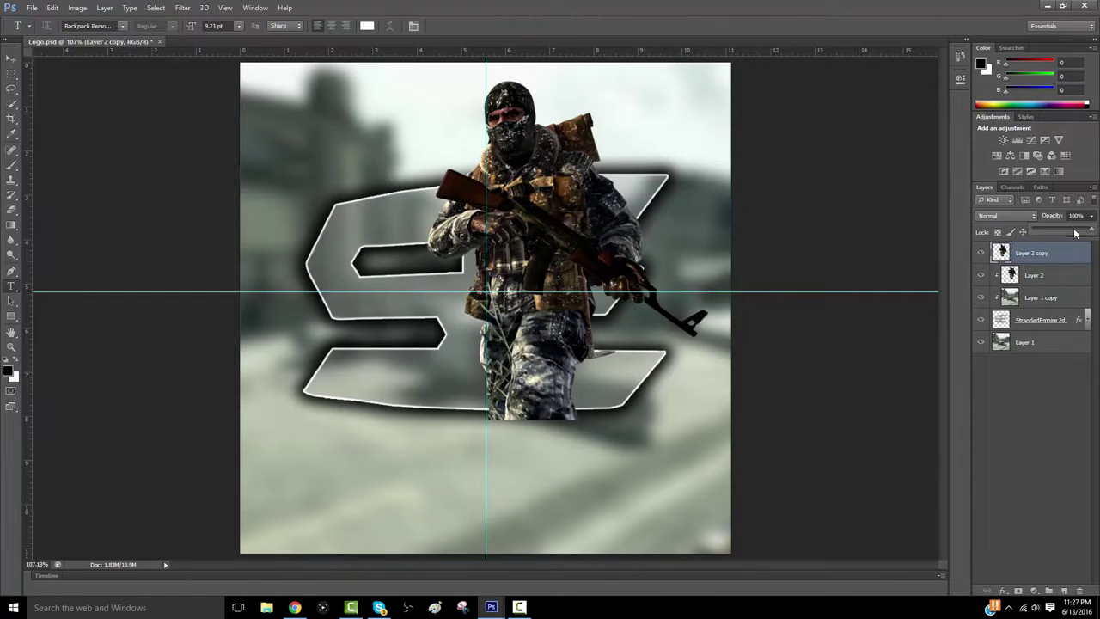
drag(1074, 232, 1076, 233)
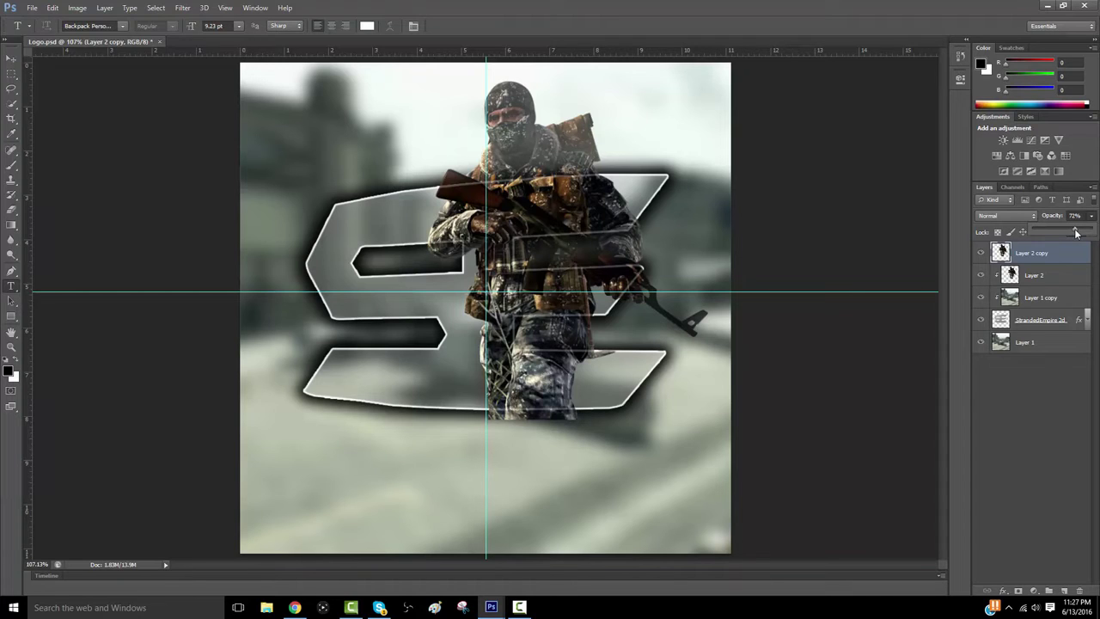
Erase the soldier copy's legs and the parts over the E's notch and bar, then restore 100% opacity
click(12, 209)
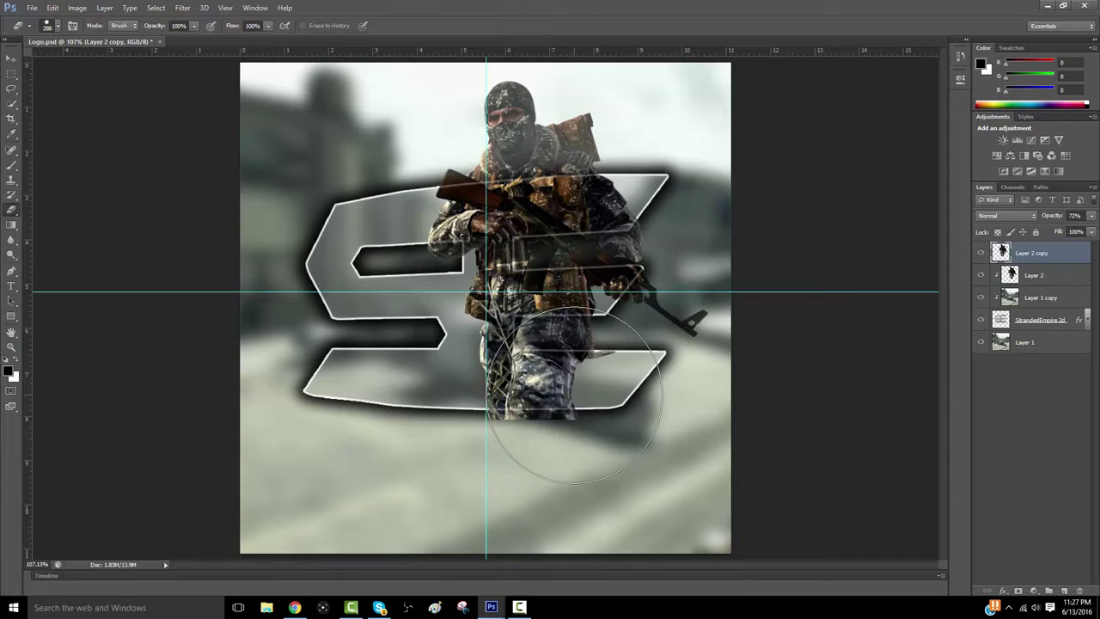
drag(574, 395, 550, 482)
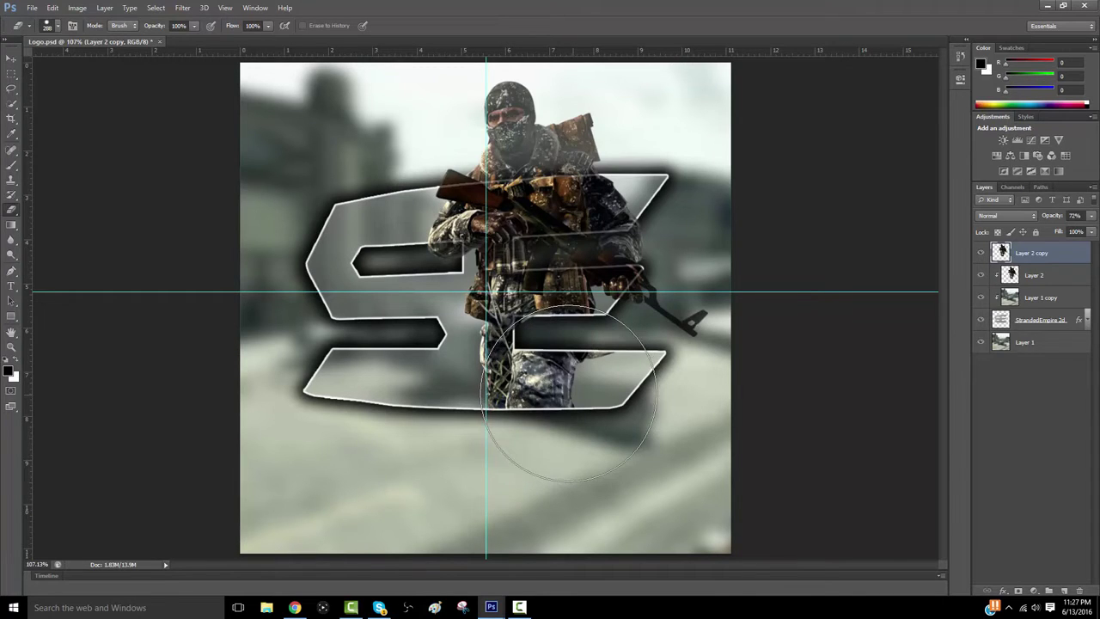
click(978, 254)
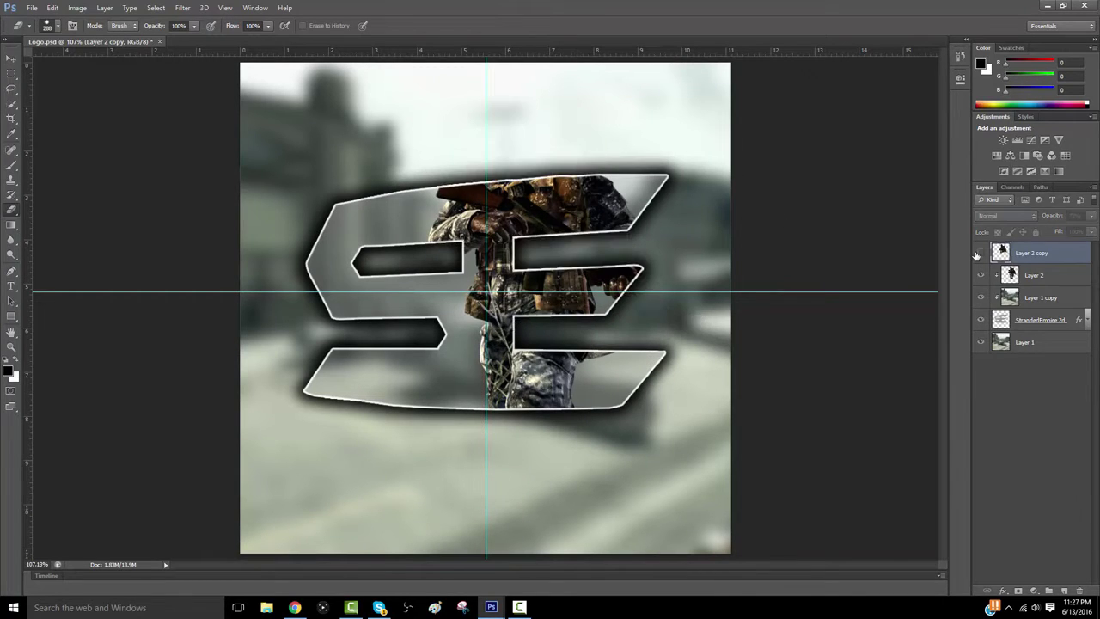
click(978, 255)
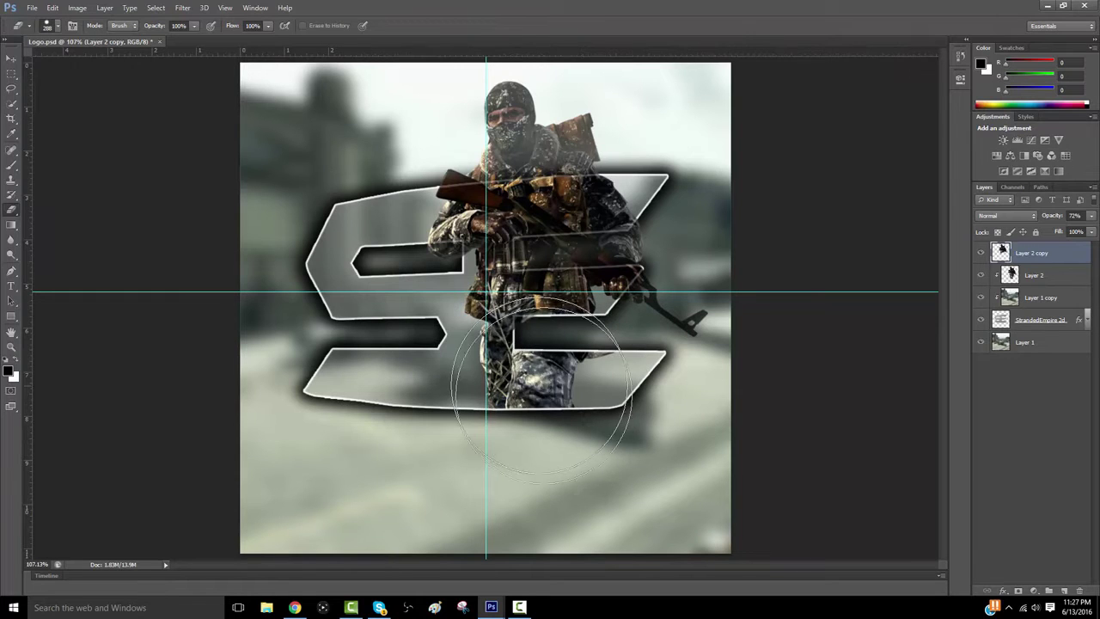
mouse_move(493, 388)
mouse_down()
mouse_move(447, 301)
mouse_move(421, 292)
mouse_move(438, 291)
mouse_up()
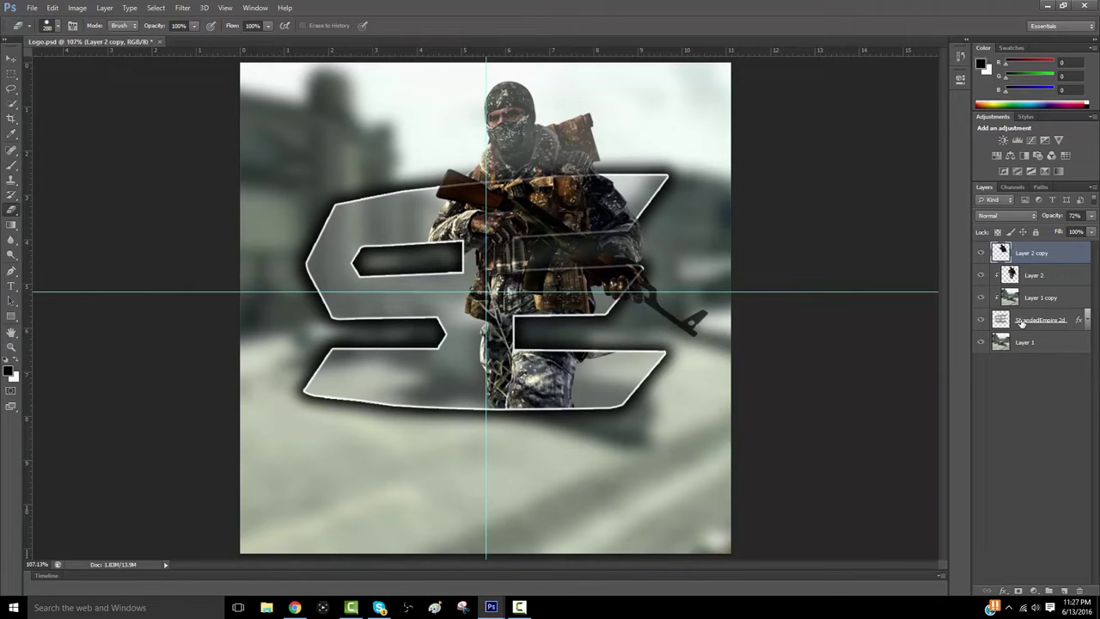
click(1091, 215)
drag(1076, 231, 1096, 230)
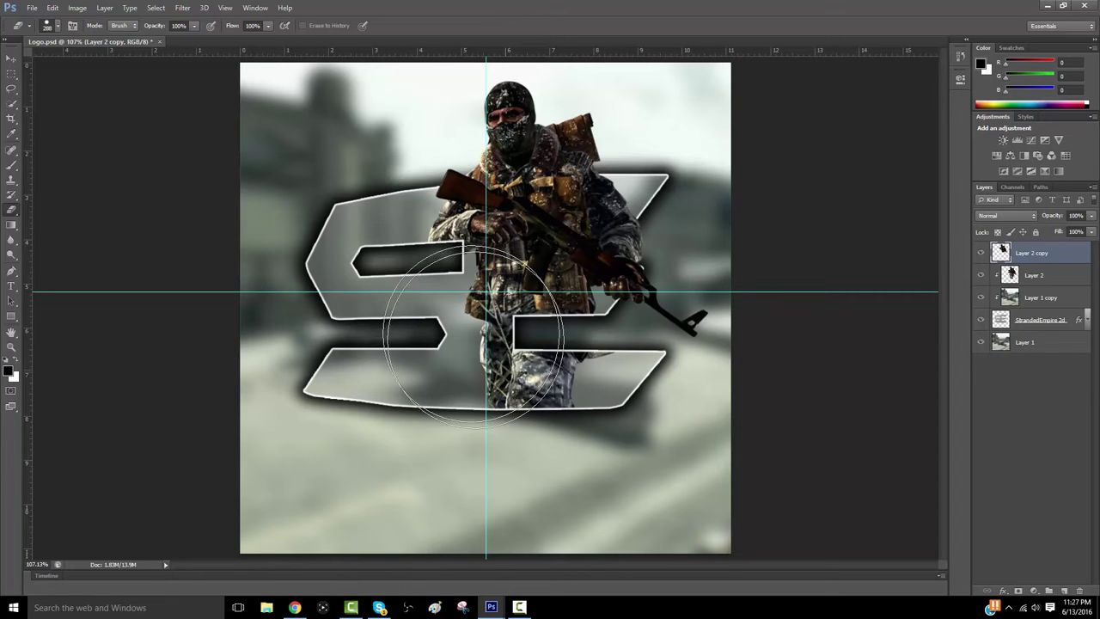
click(481, 361)
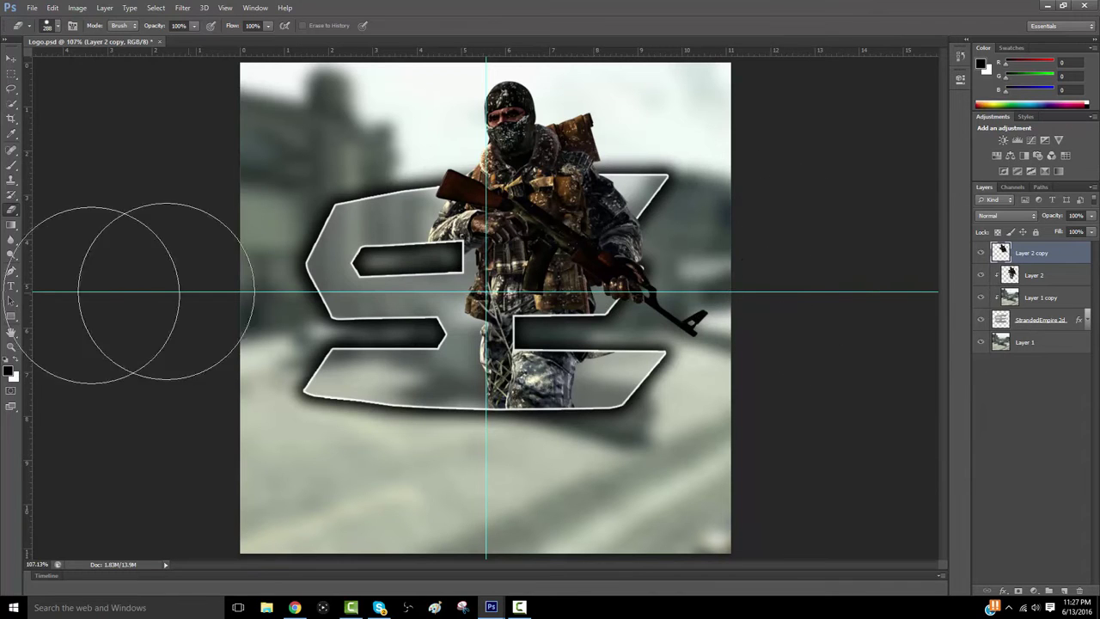
Zoom in on the soldier and emblem and lower Layer 2 copy to 82% opacity
click(9, 349)
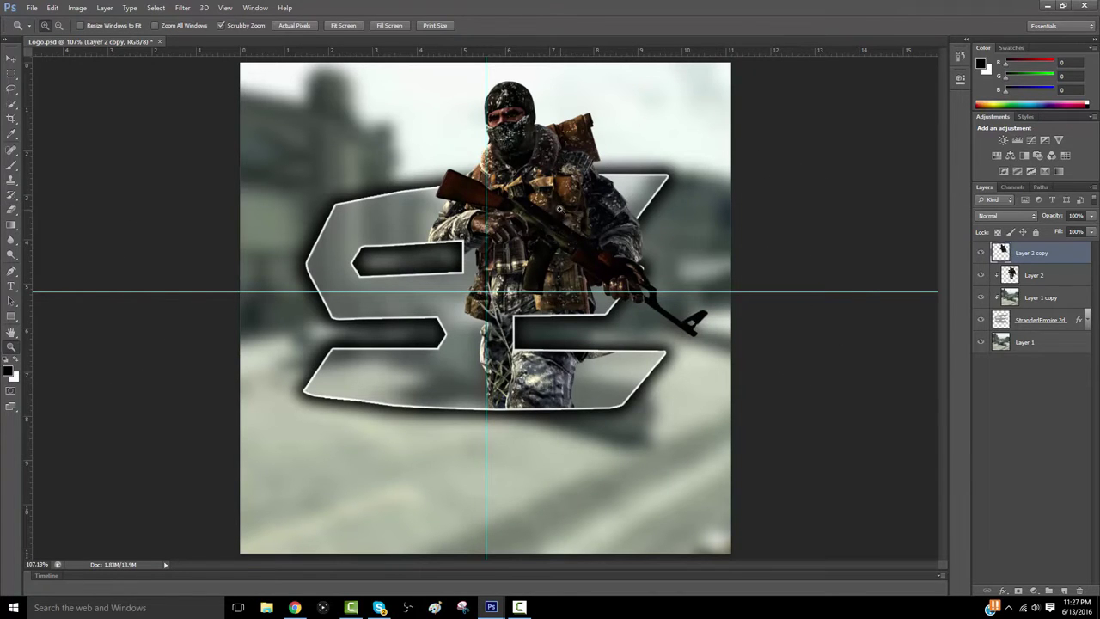
click(578, 274)
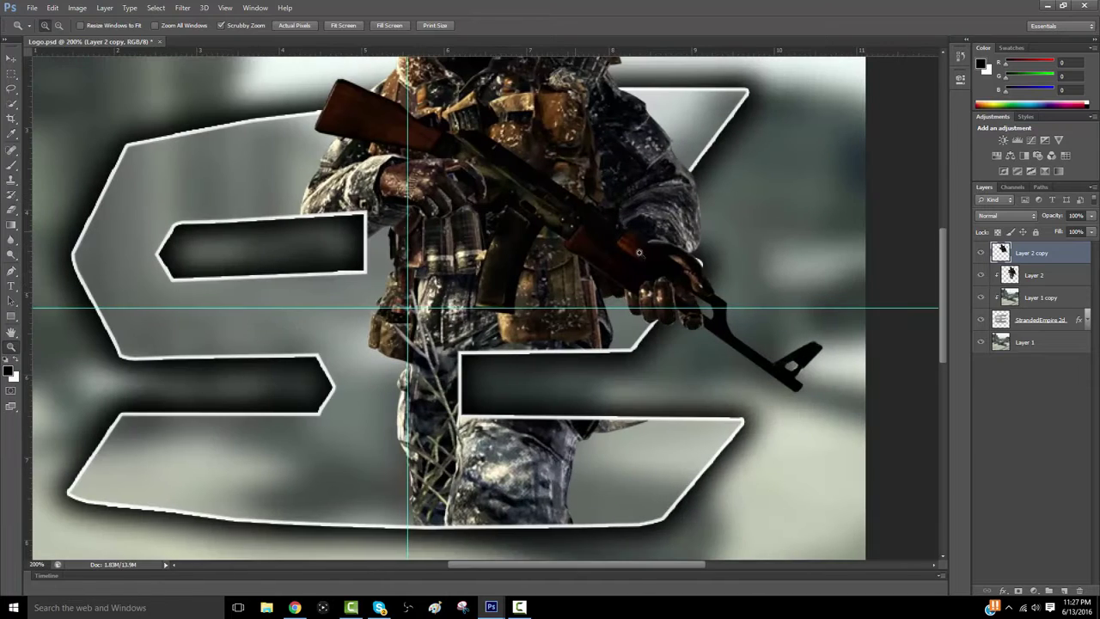
scroll(653, 249, up, 2)
click(1091, 215)
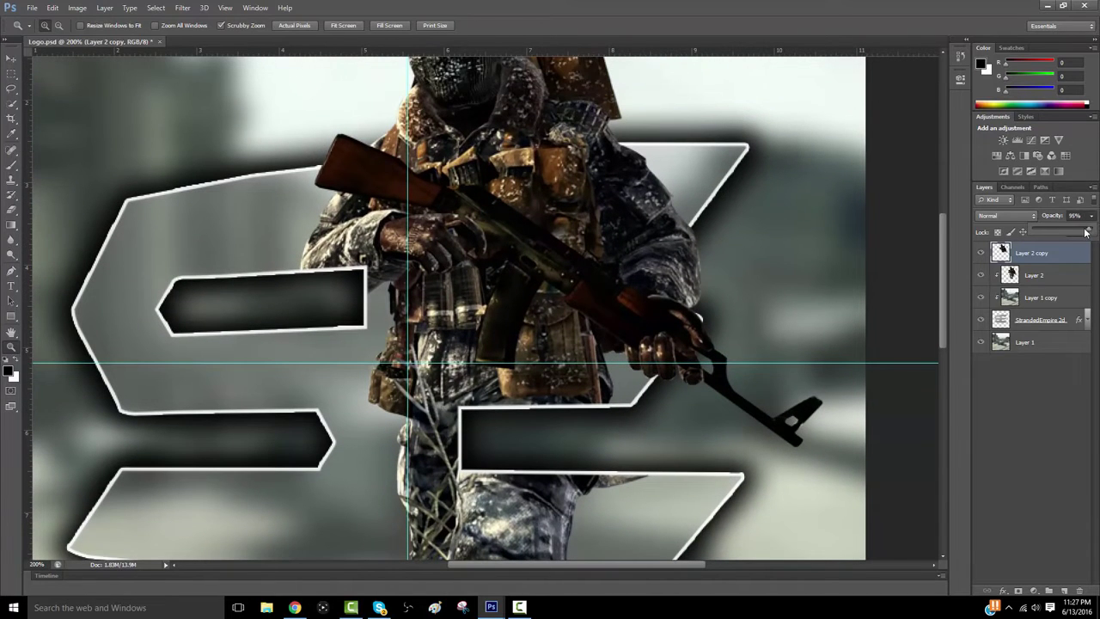
drag(1089, 232, 1083, 233)
scroll(771, 292, up, 3)
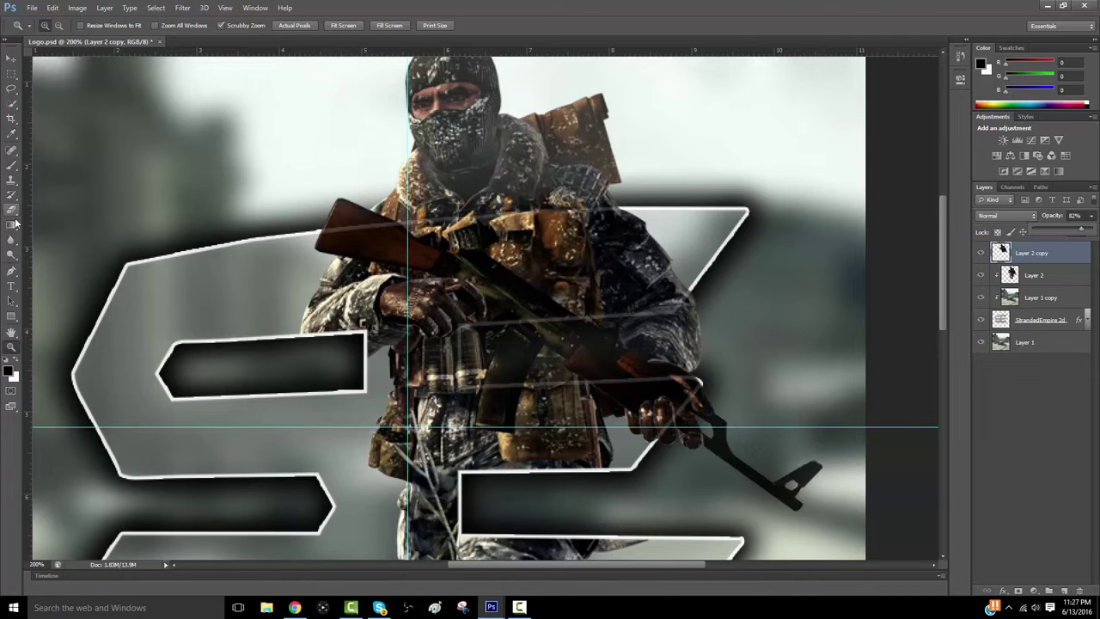
Trace a Pen path around the rifle tip jutting past the E and make it a selection
click(11, 271)
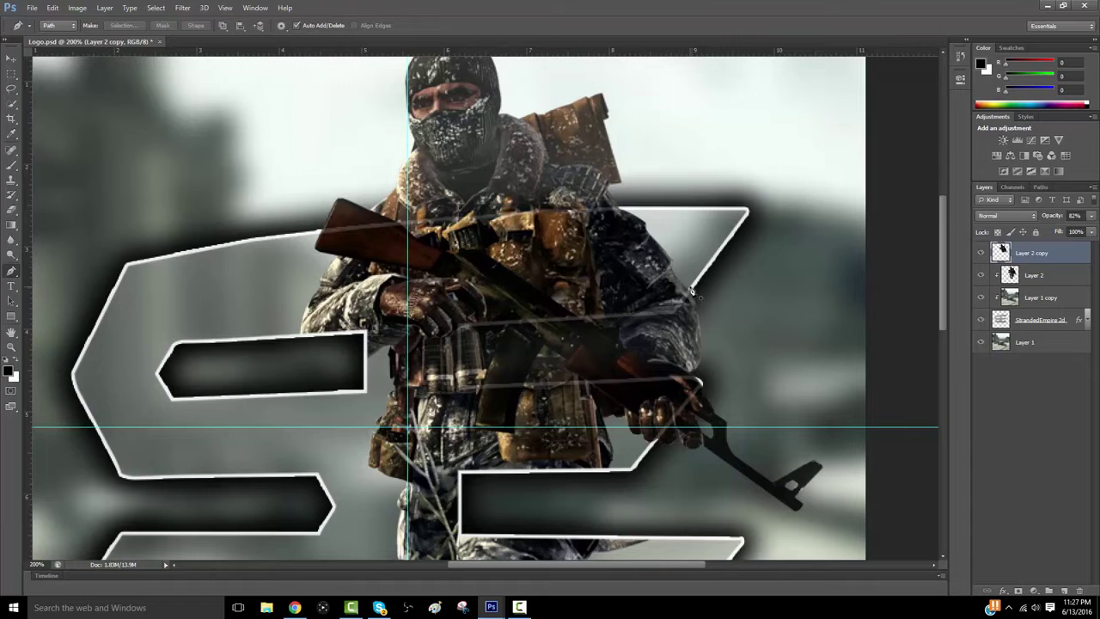
click(691, 289)
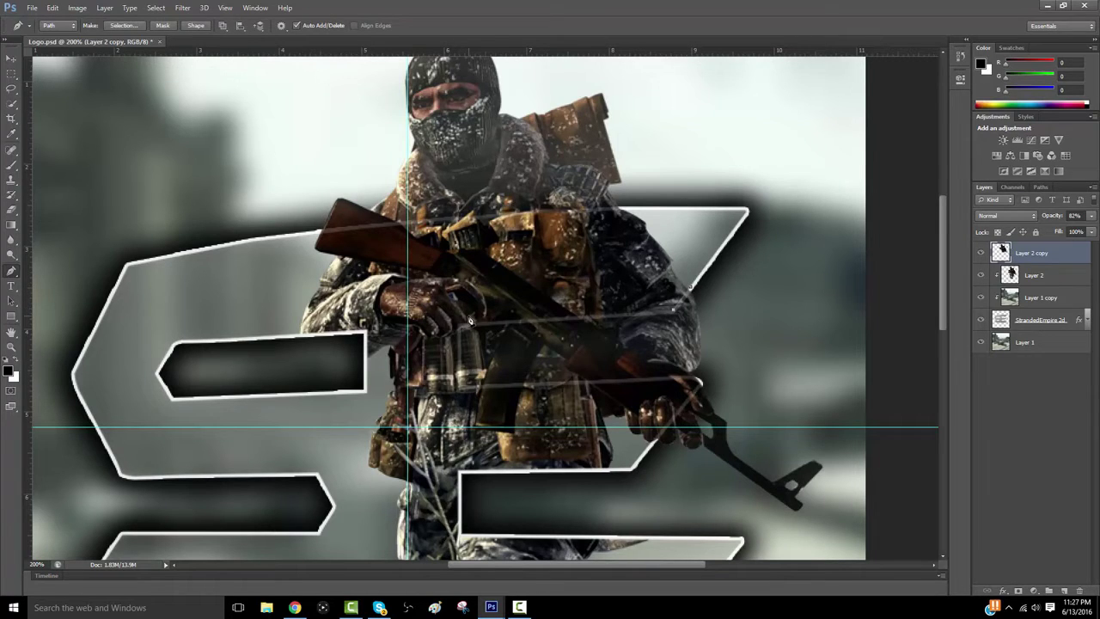
click(460, 325)
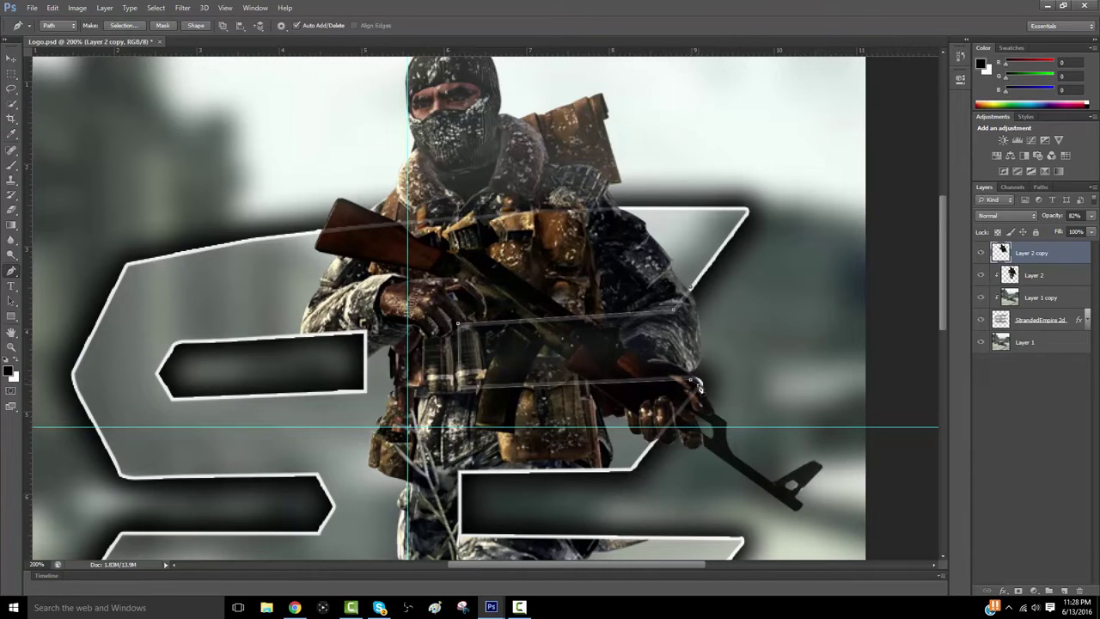
click(652, 442)
click(657, 470)
drag(837, 541, 857, 461)
click(692, 292)
right_click(737, 330)
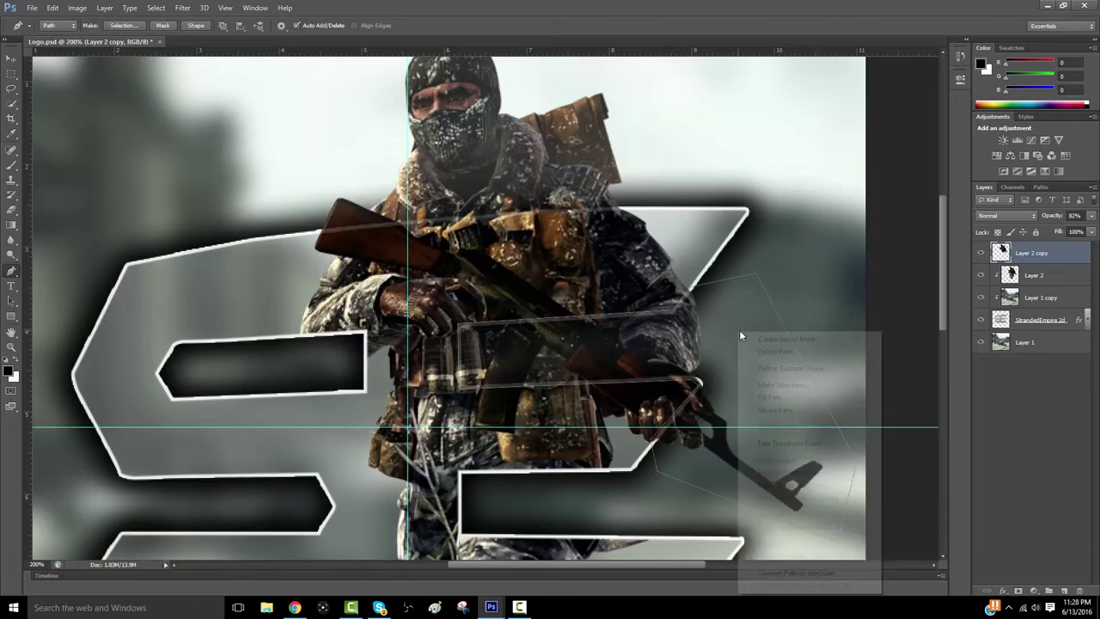
click(783, 384)
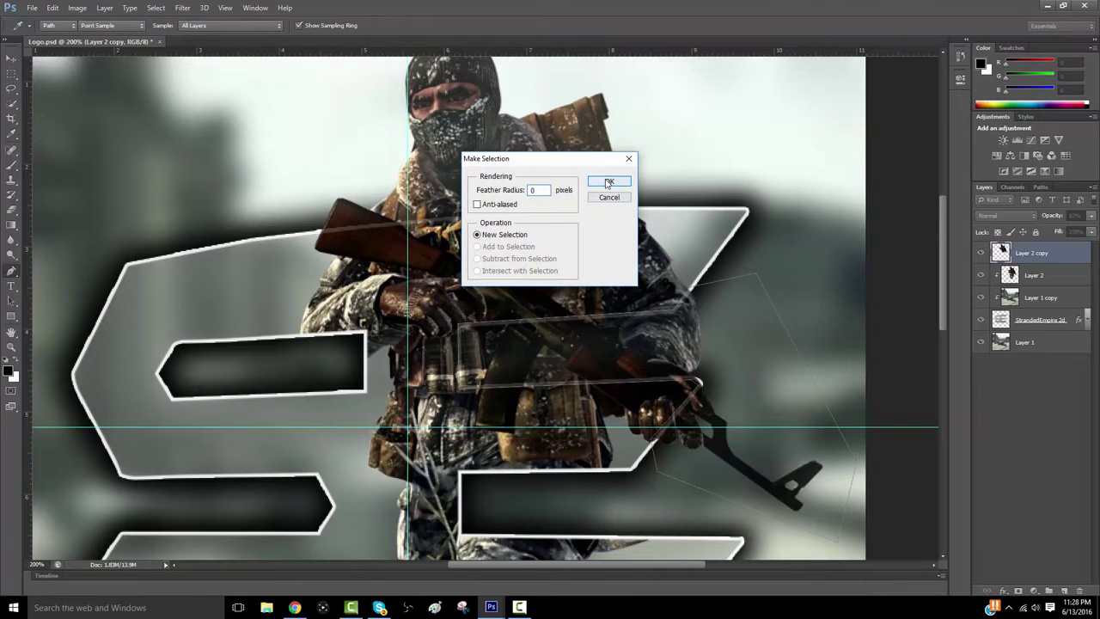
click(609, 181)
Cut the selected rifle pixels, fit the image on screen and restore Layer 2 copy to 100% opacity
click(51, 8)
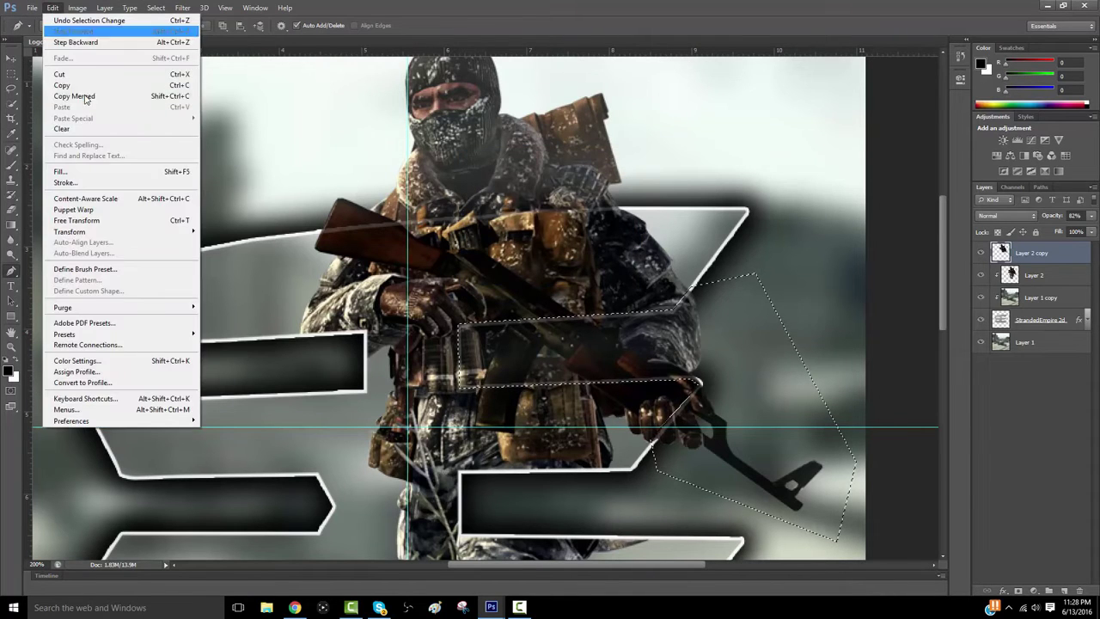
click(103, 75)
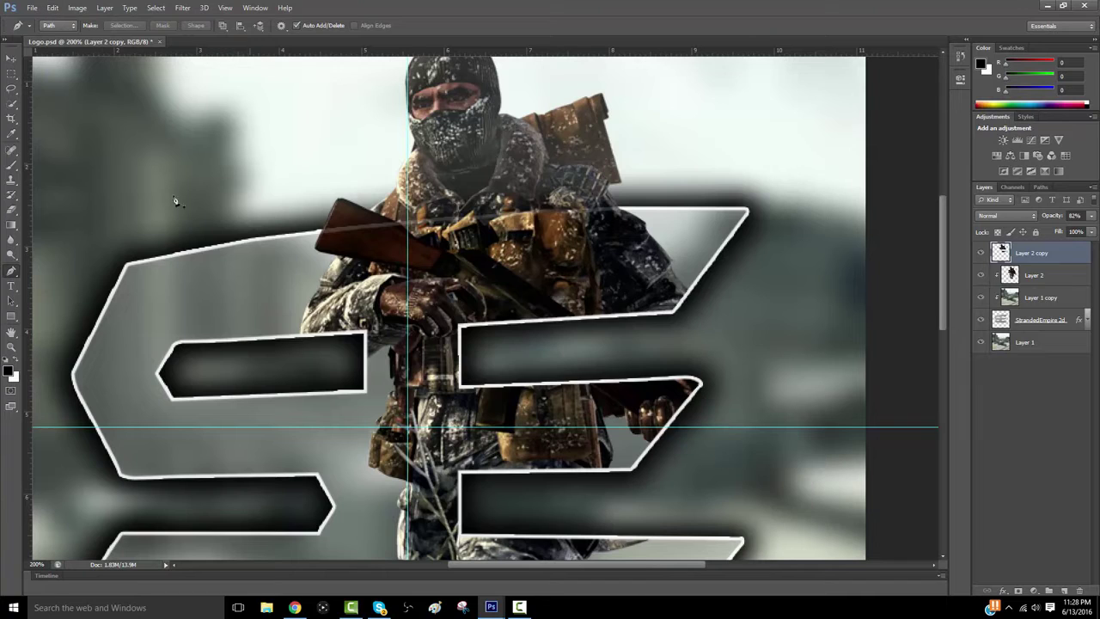
click(11, 346)
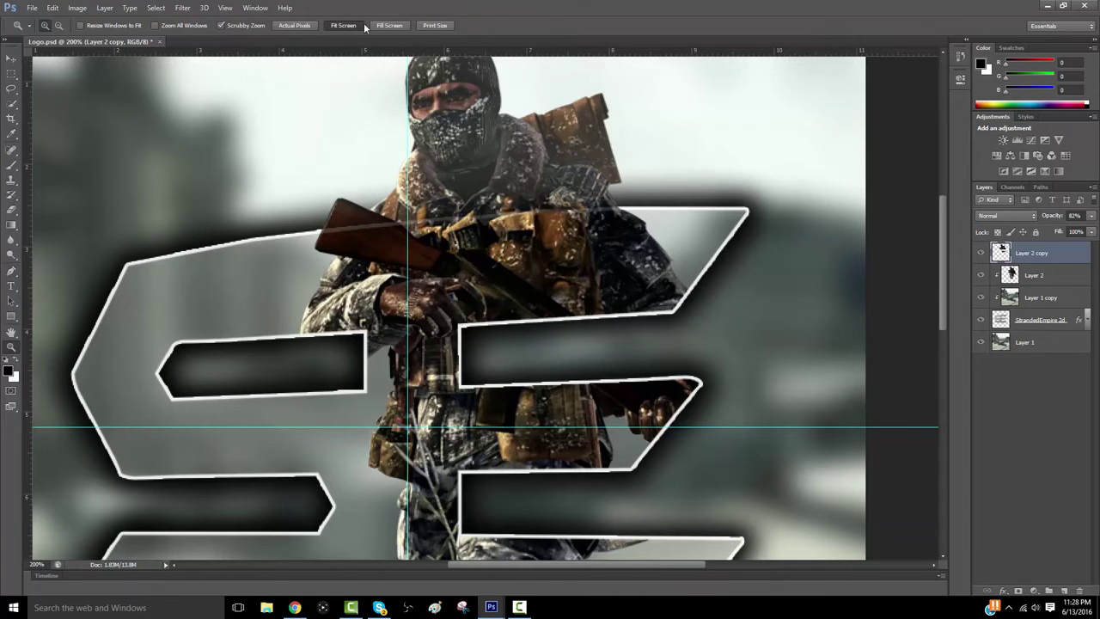
click(343, 25)
click(1091, 232)
drag(1085, 232, 1096, 231)
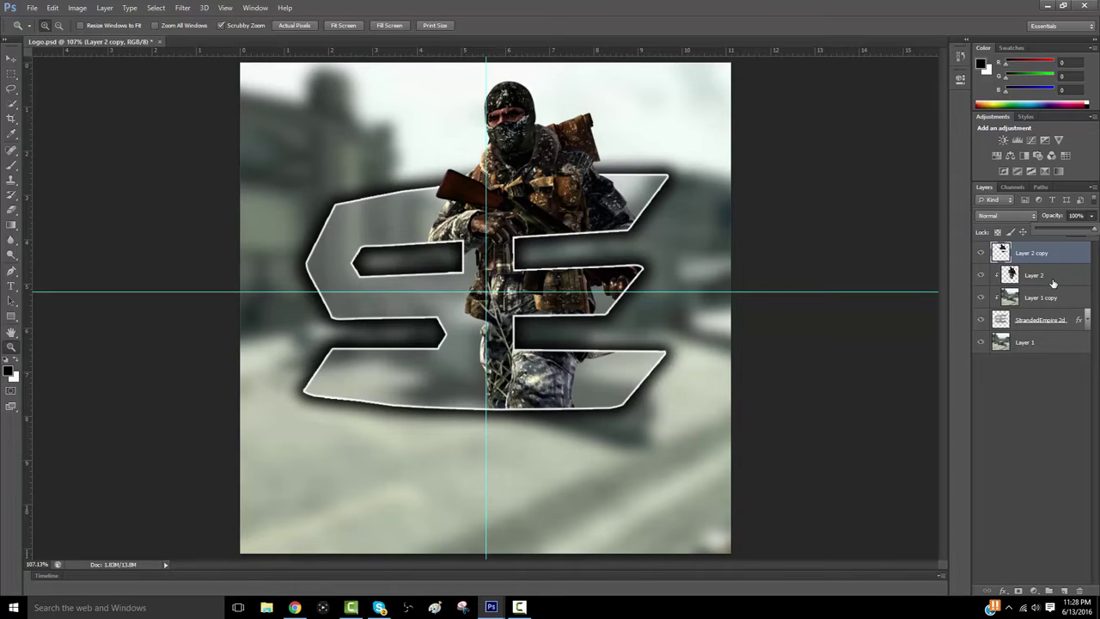
Undo the rifle cut and set Layer 2 copy back to 100% opacity
key(8)
key(2)
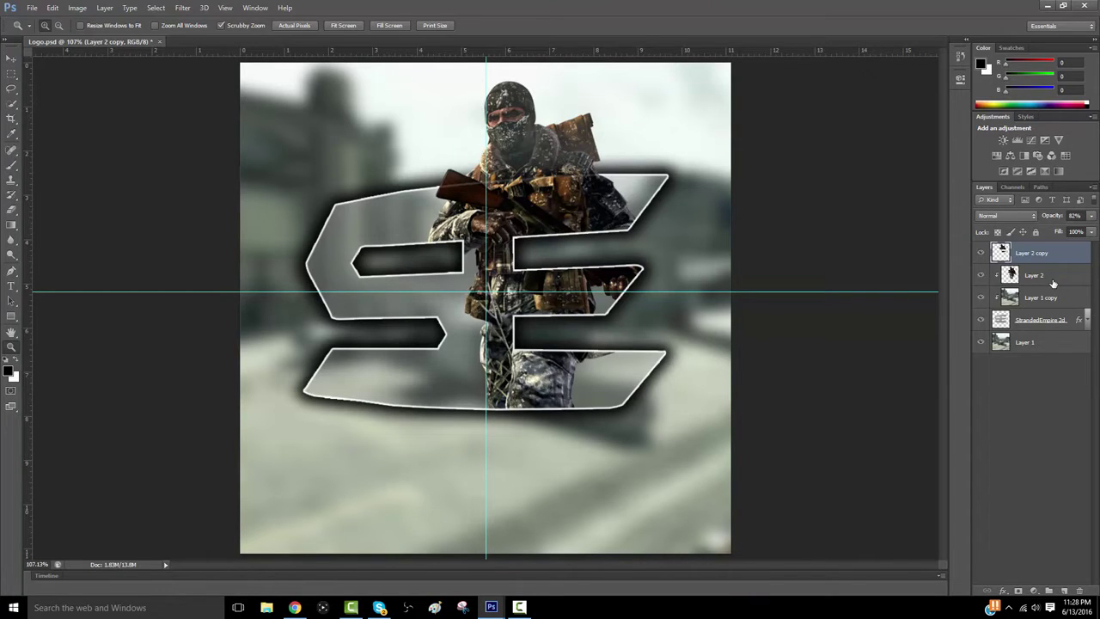
key(ctrl+z)
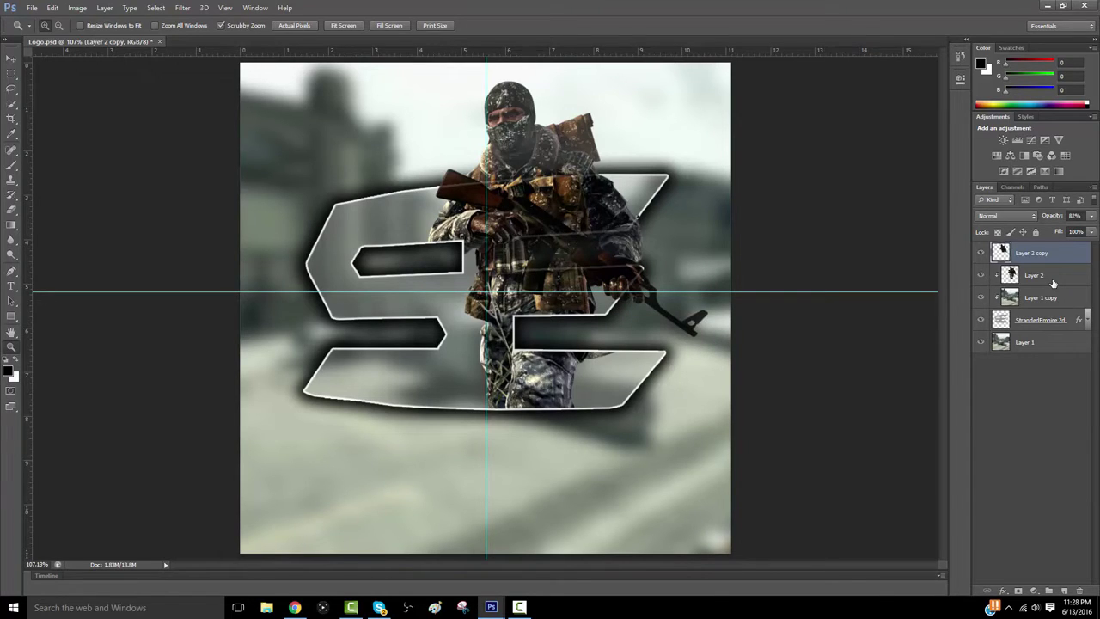
click(1091, 216)
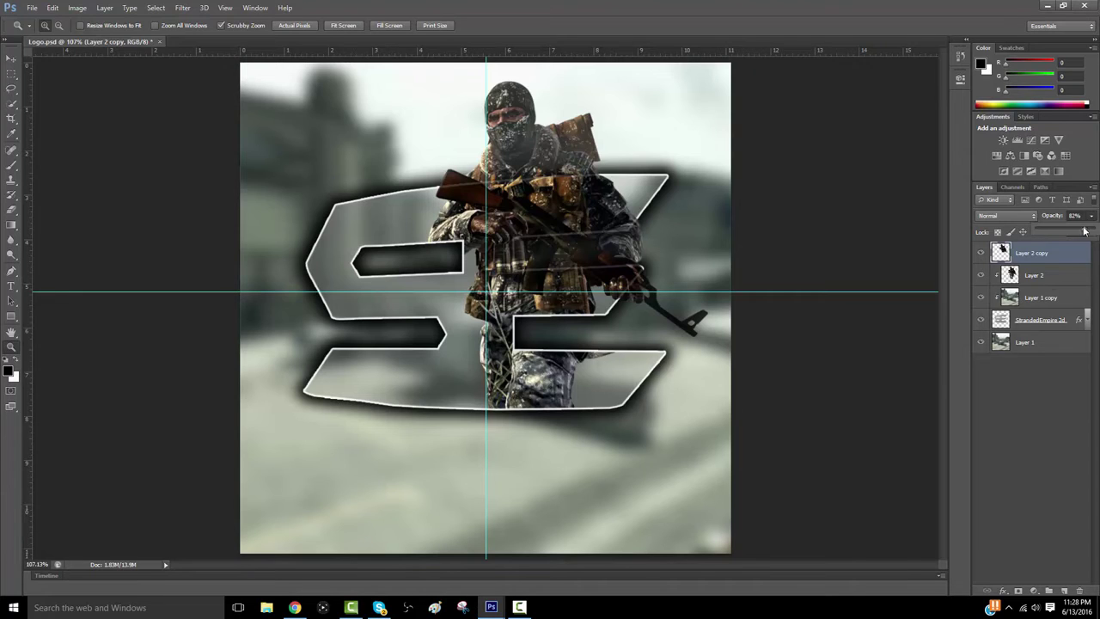
drag(1085, 231, 1093, 230)
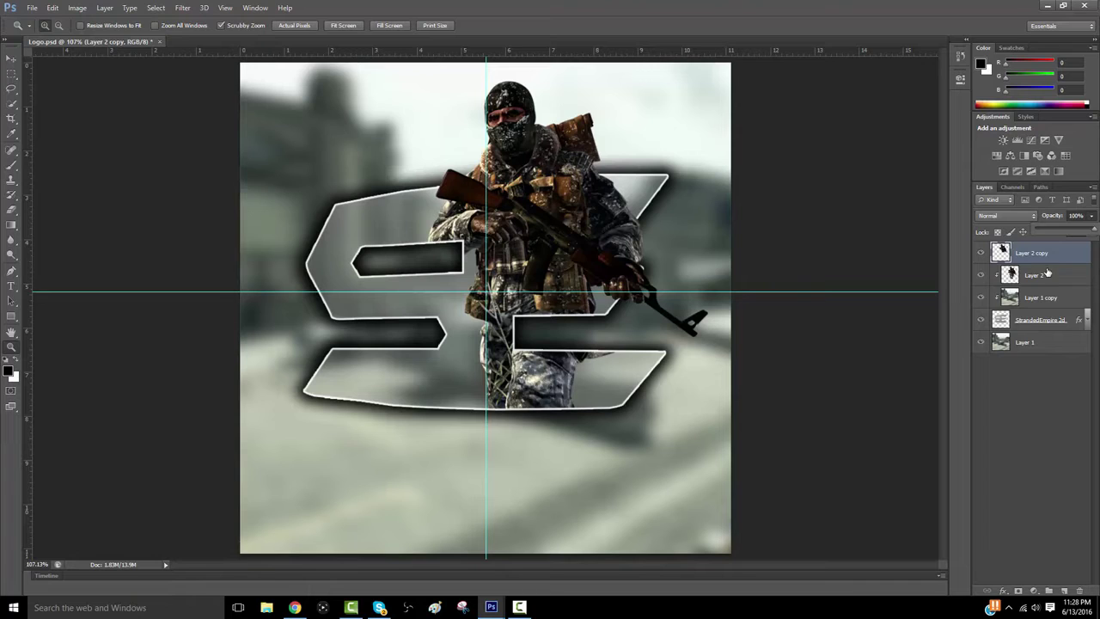
Hide Layer 2 copy and move the clipped soldier on Layer 2 further left inside the E
click(1024, 274)
click(982, 256)
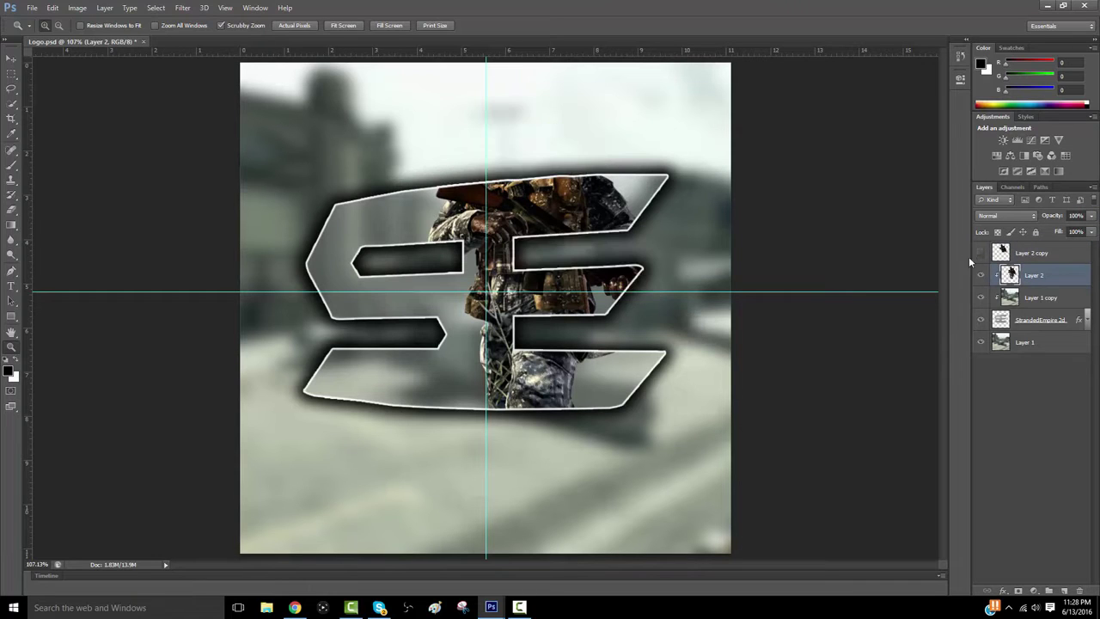
click(12, 59)
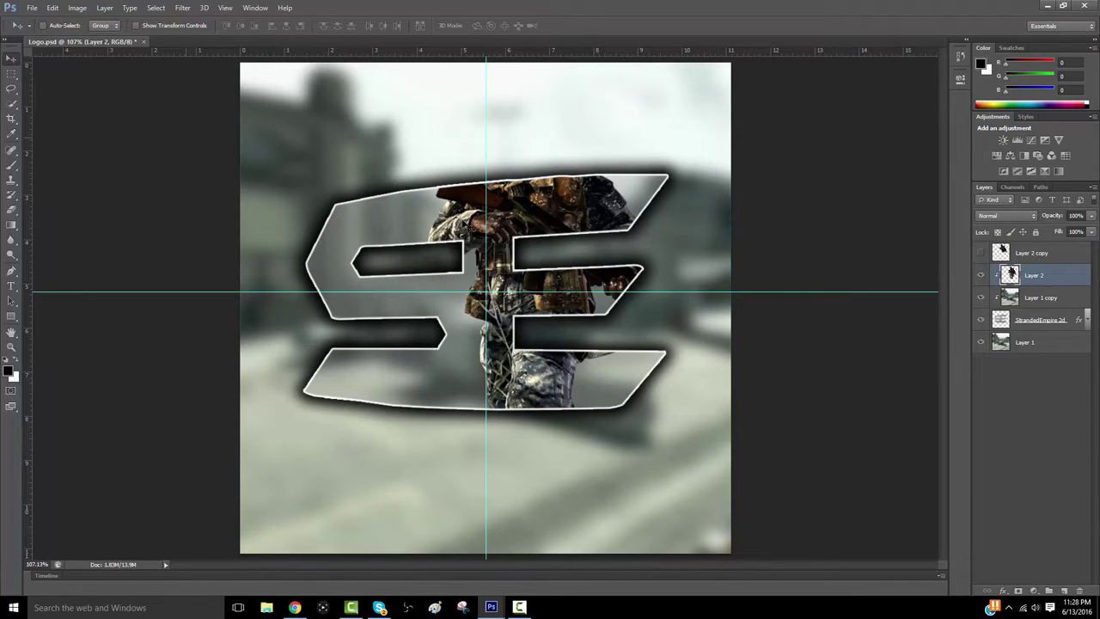
drag(524, 188, 478, 192)
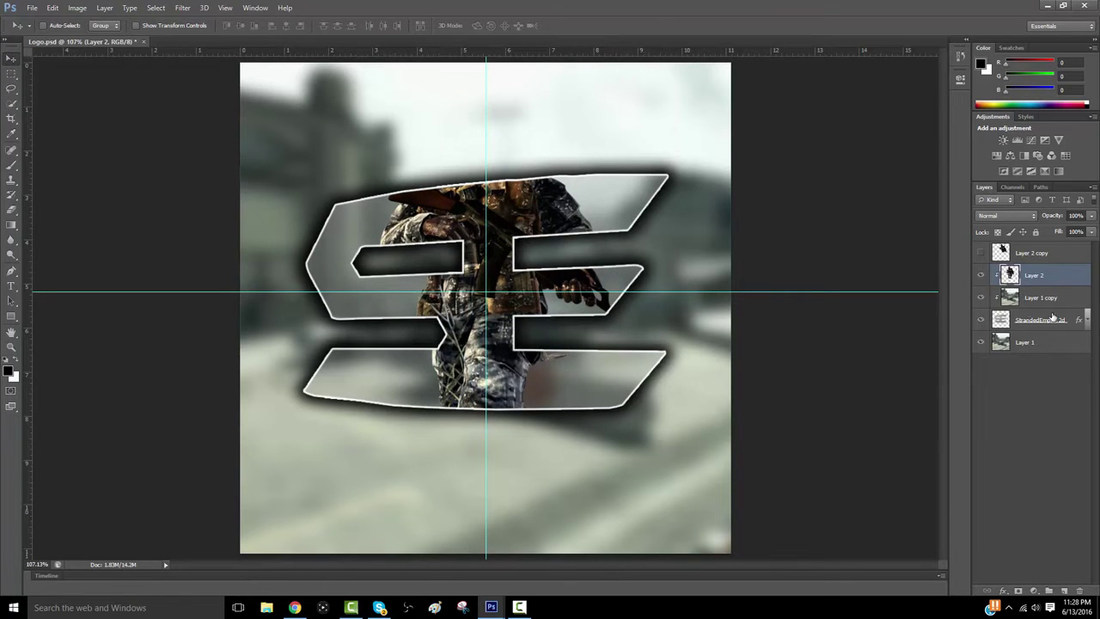
Duplicate Layer 2, release the copy's clipping mask and erase its legs over the E's bar
key(ctrl+j)
key(ctrl+alt+g)
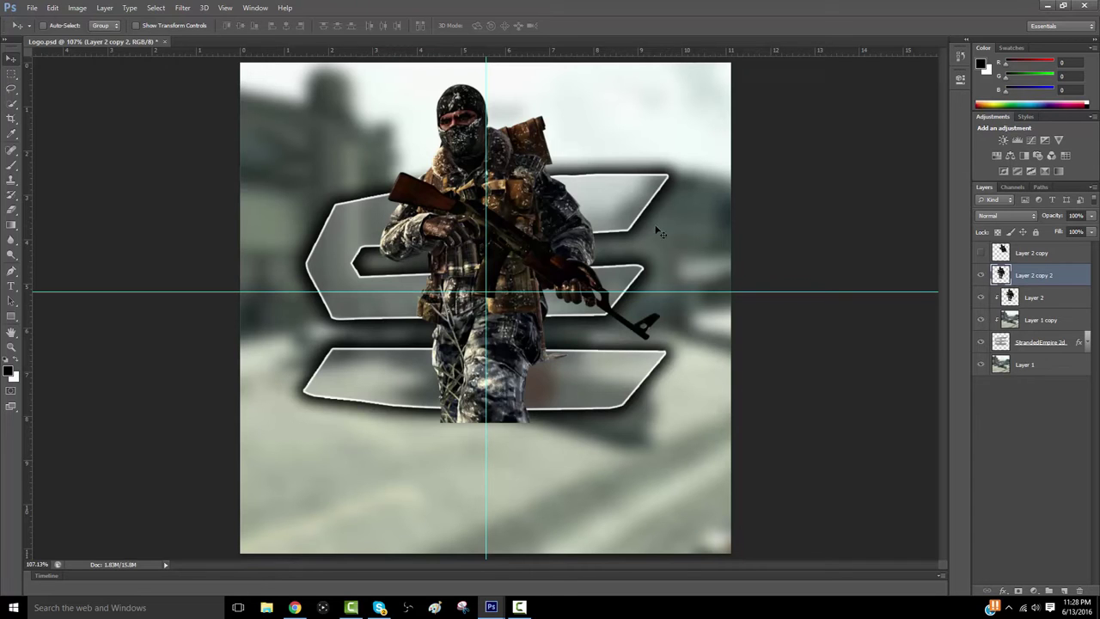
click(12, 208)
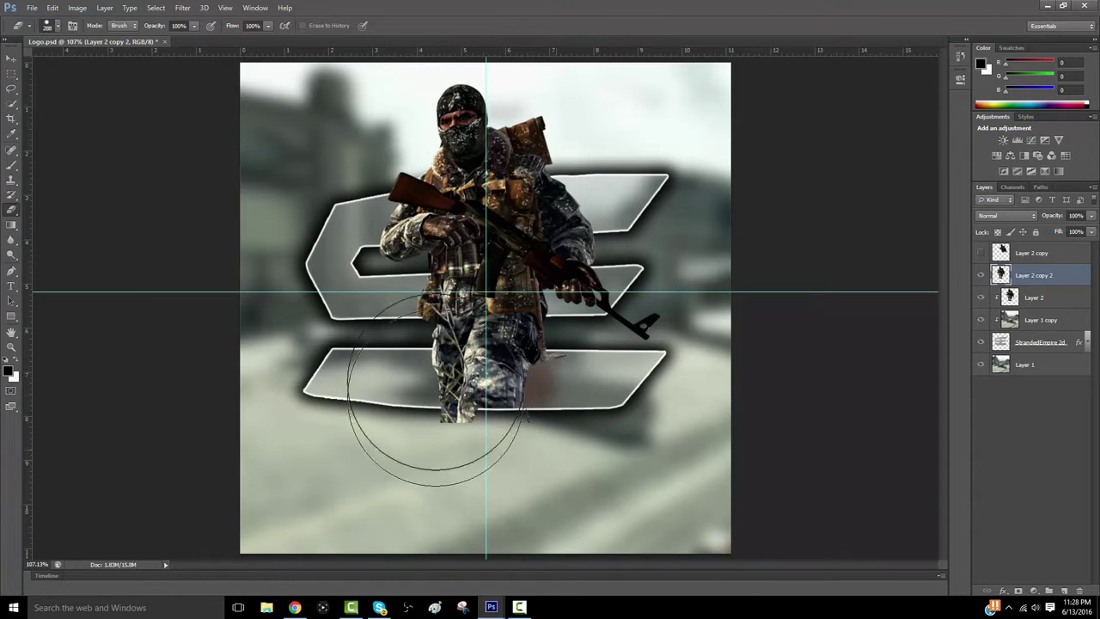
mouse_move(429, 455)
mouse_down()
mouse_move(456, 352)
mouse_move(352, 296)
mouse_move(420, 307)
mouse_move(445, 332)
mouse_up()
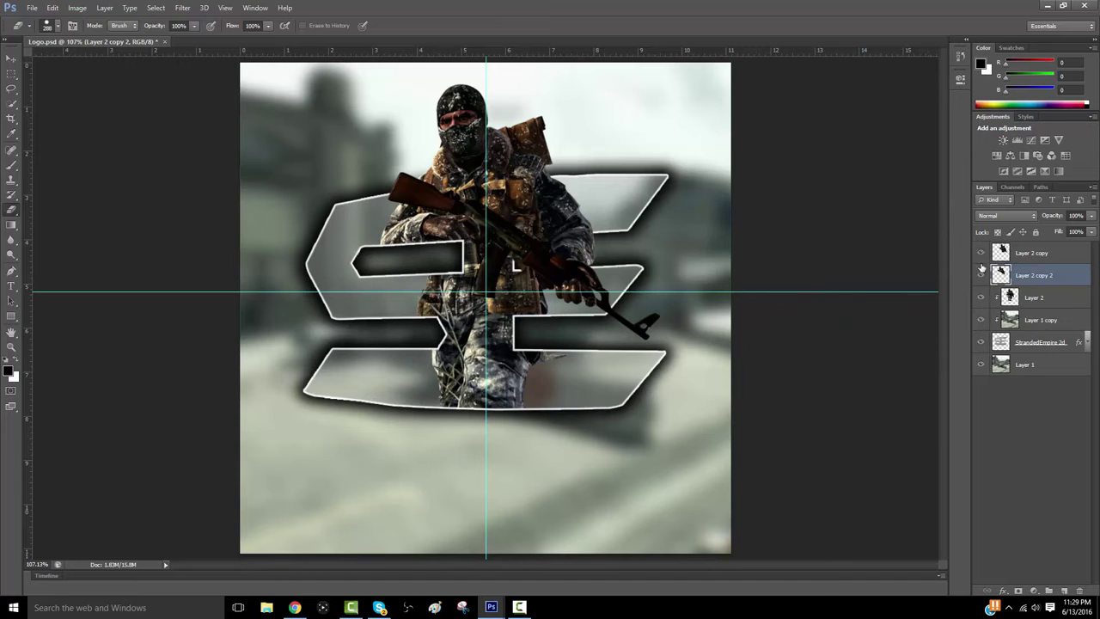
Unhide the old Layer 2 copy soldier layer and delete it
click(980, 254)
click(1014, 258)
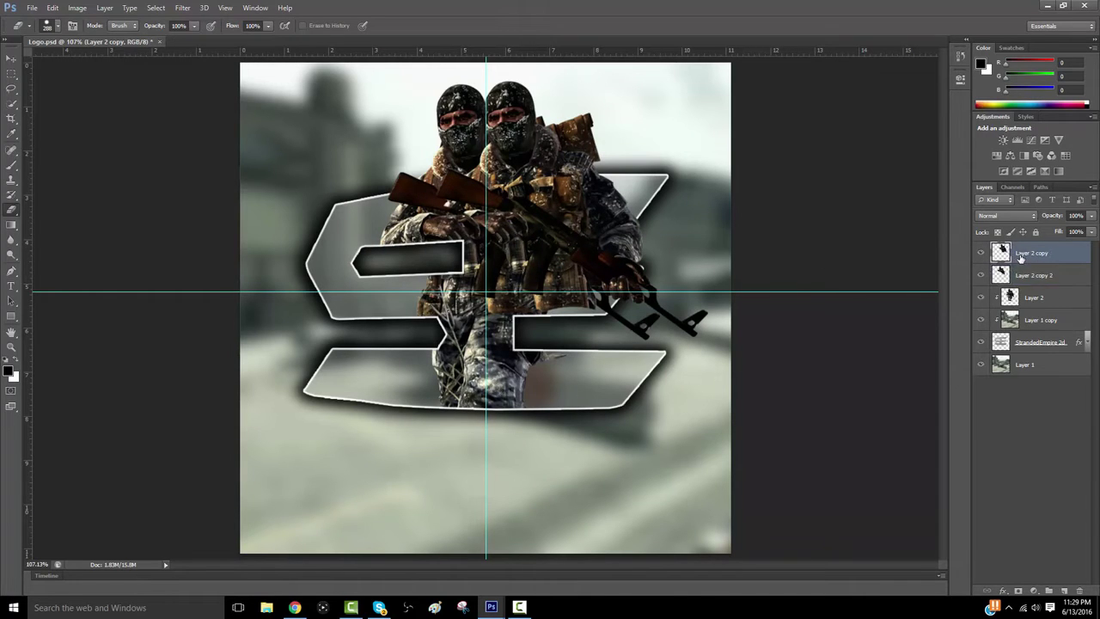
key(Delete)
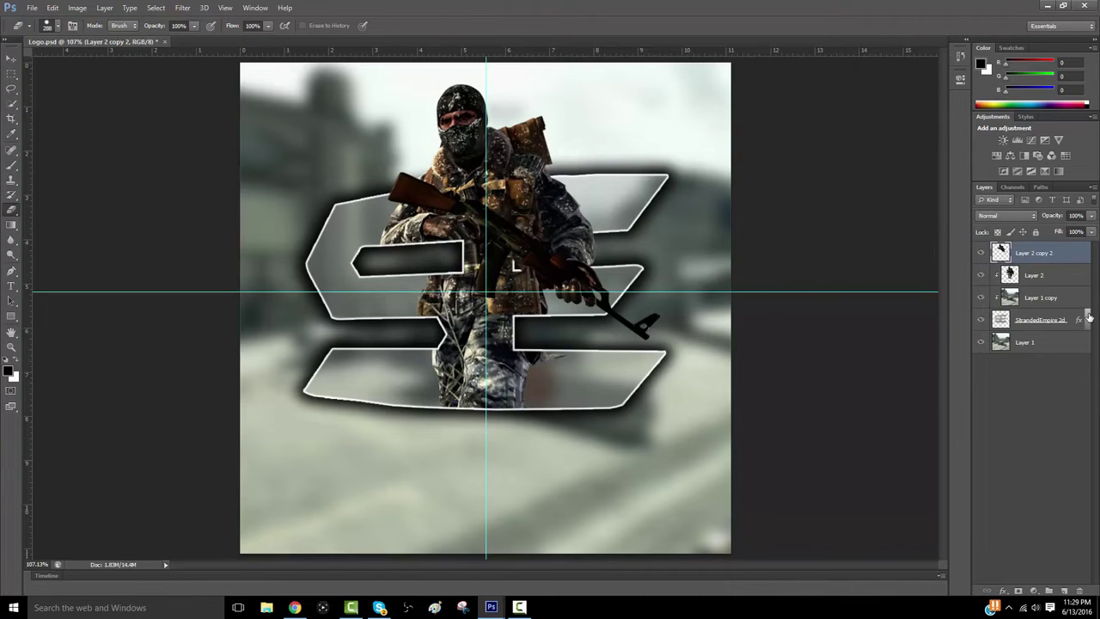
Expand the StrandedEmpire emblem's effects, toggle Inner Shadow and Outer Glow, then select the layer
click(1088, 319)
click(1016, 358)
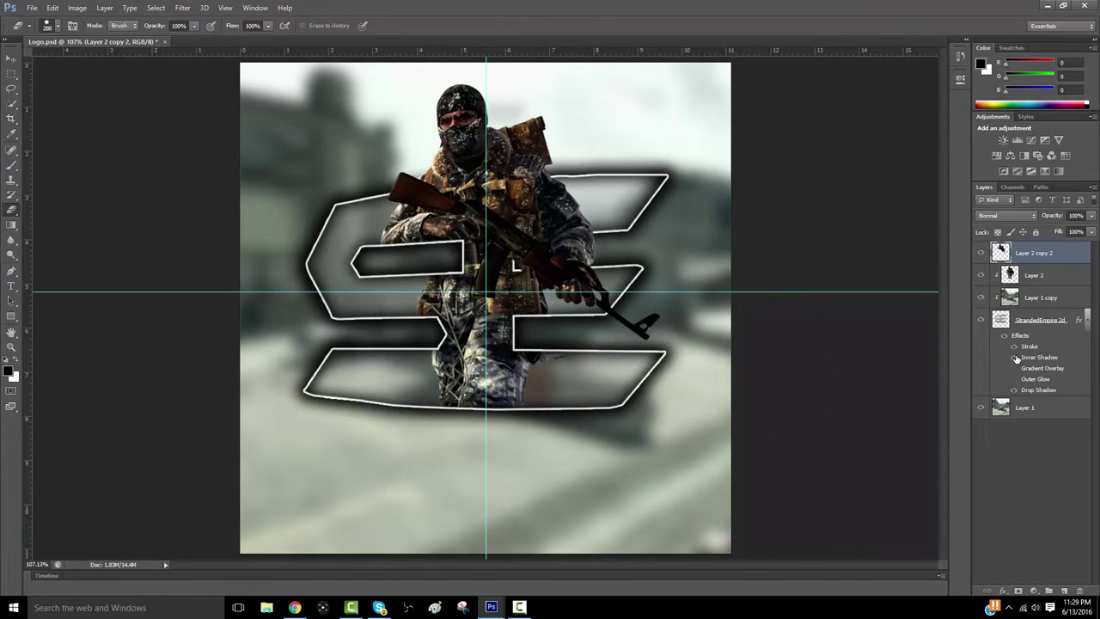
click(1018, 379)
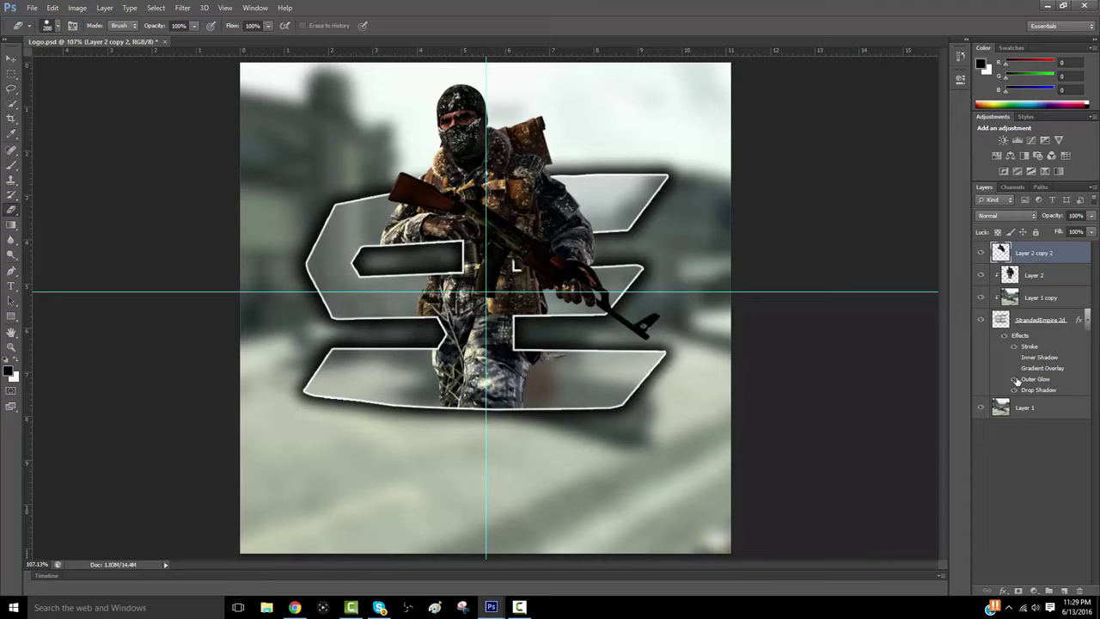
click(1017, 379)
click(1049, 351)
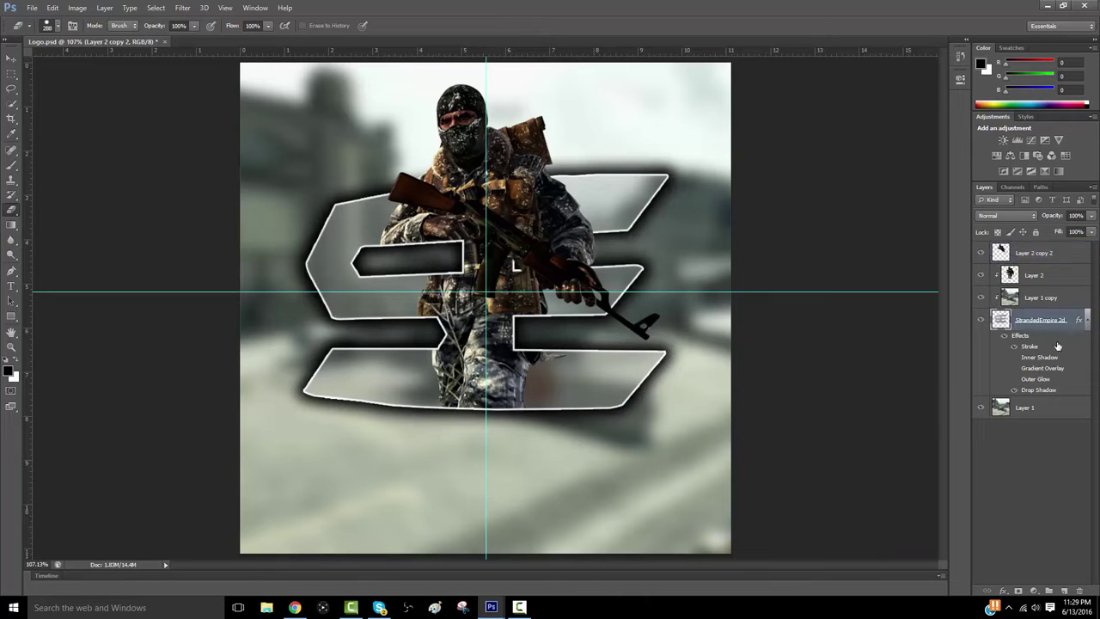
Turn on the emblem's Inner Shadow at 100% opacity with the choke raised to about 15%
double_click(1074, 348)
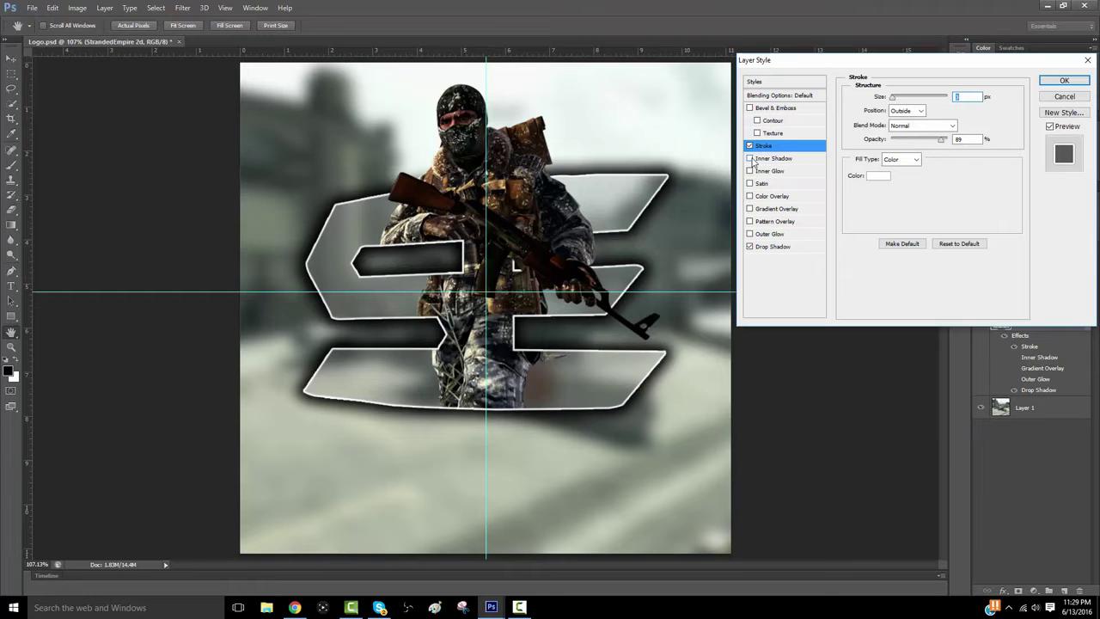
click(749, 158)
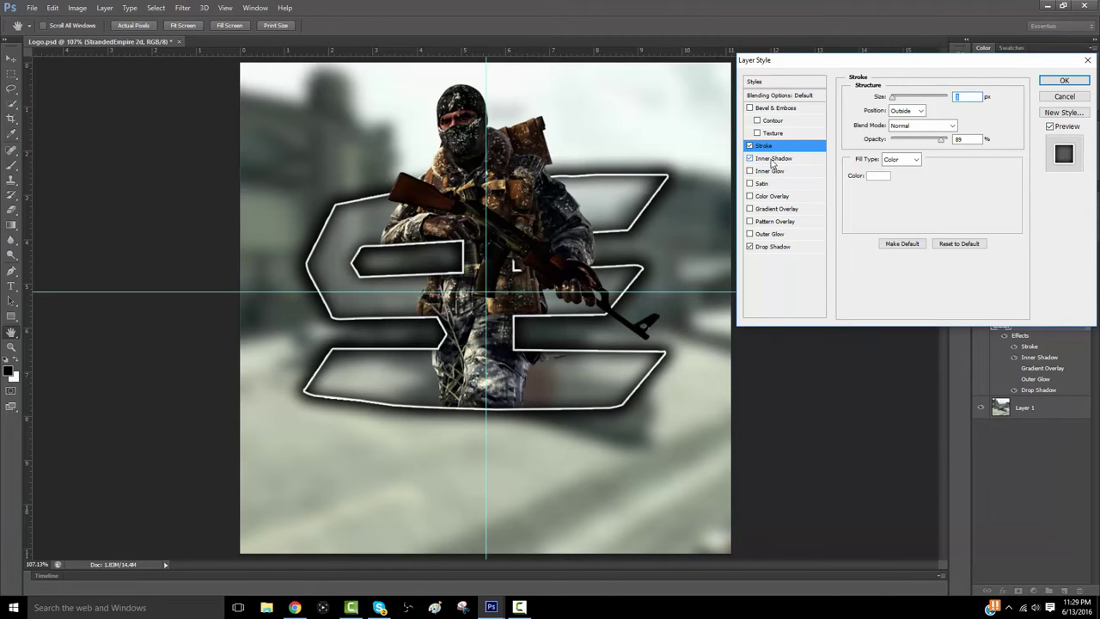
click(772, 160)
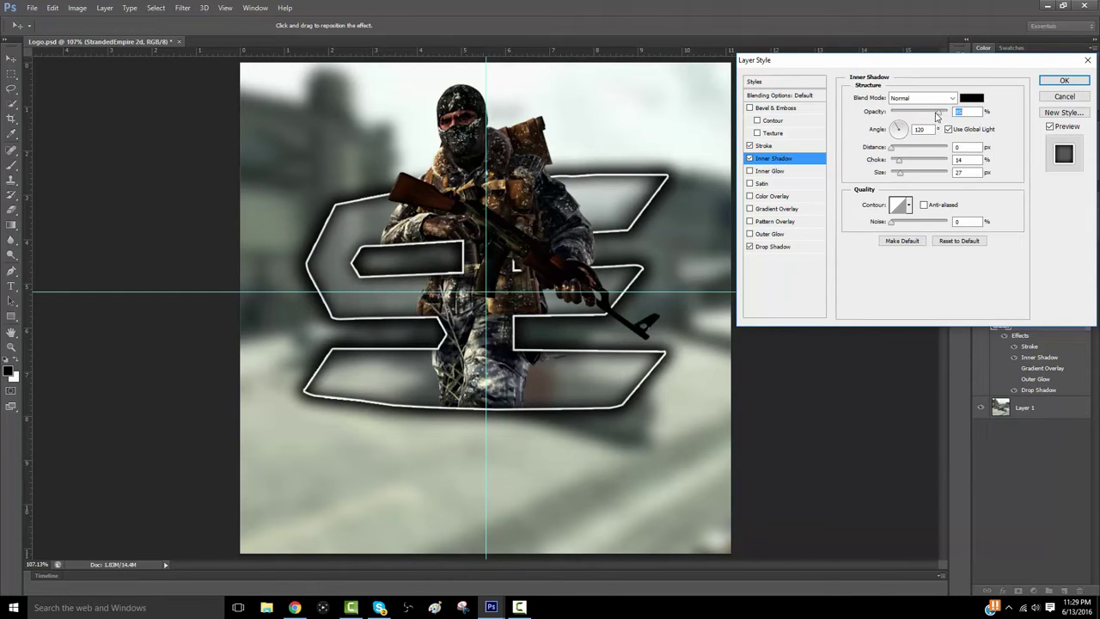
drag(937, 116, 959, 131)
drag(948, 114, 901, 112)
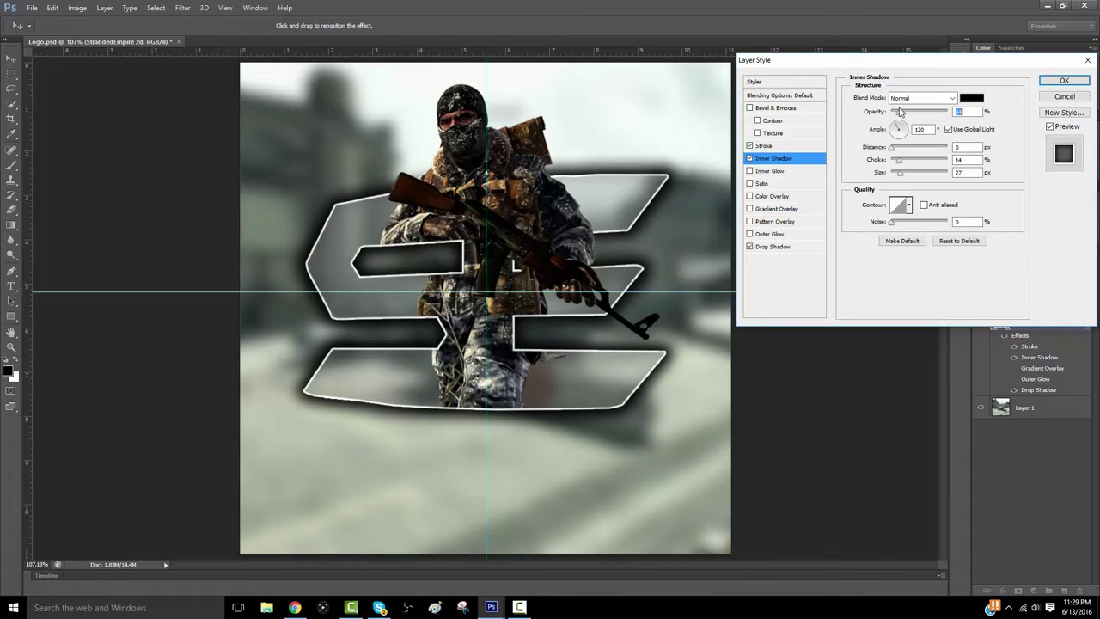
drag(900, 112, 961, 112)
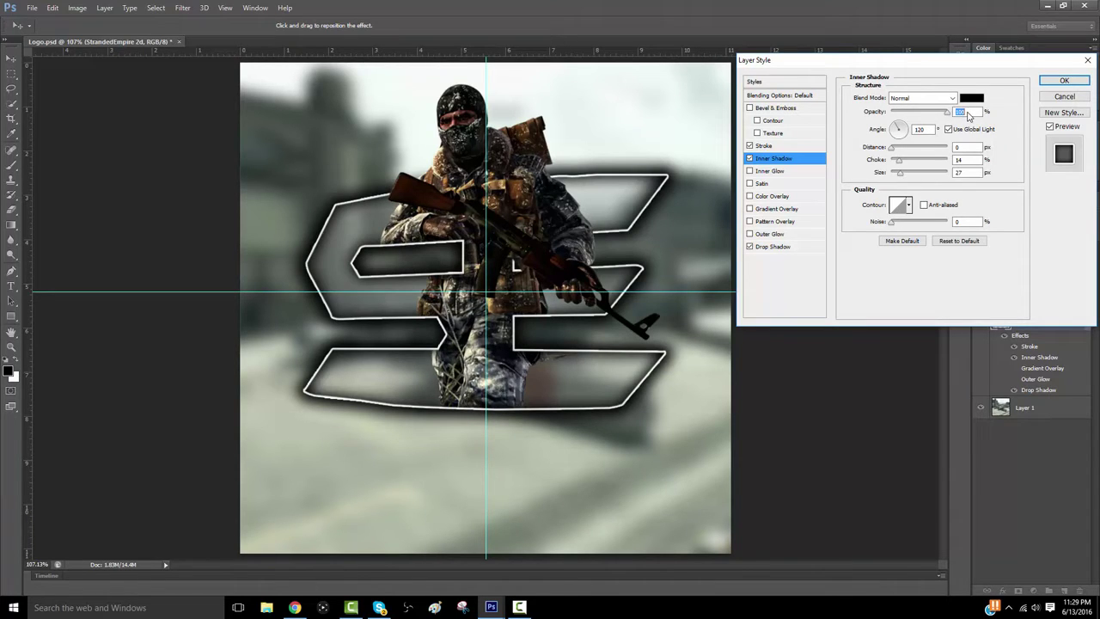
click(899, 161)
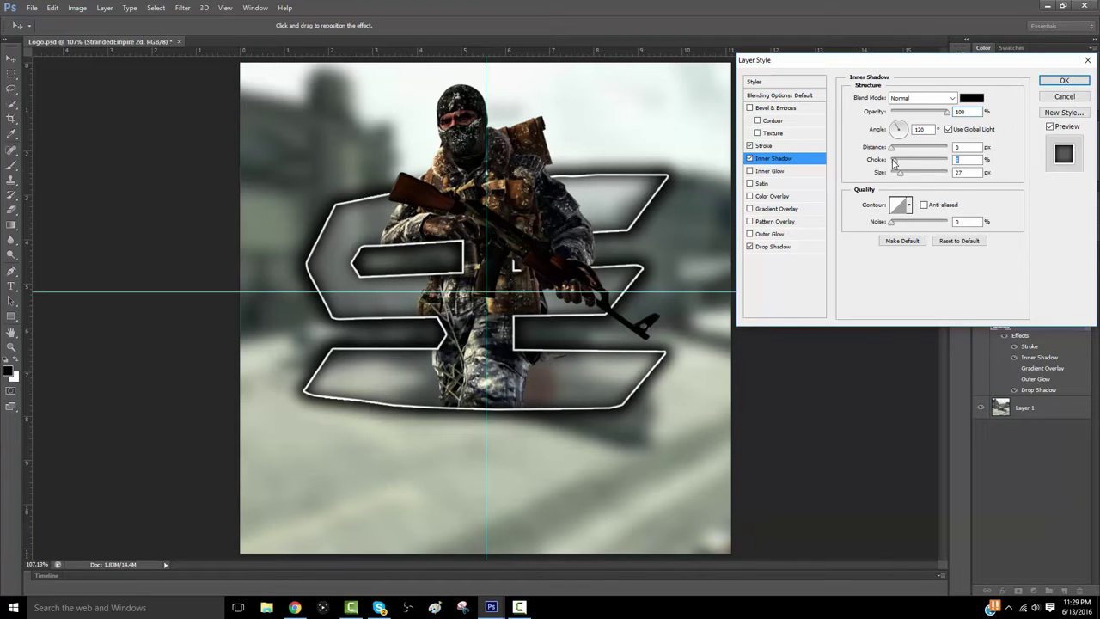
drag(890, 164, 900, 163)
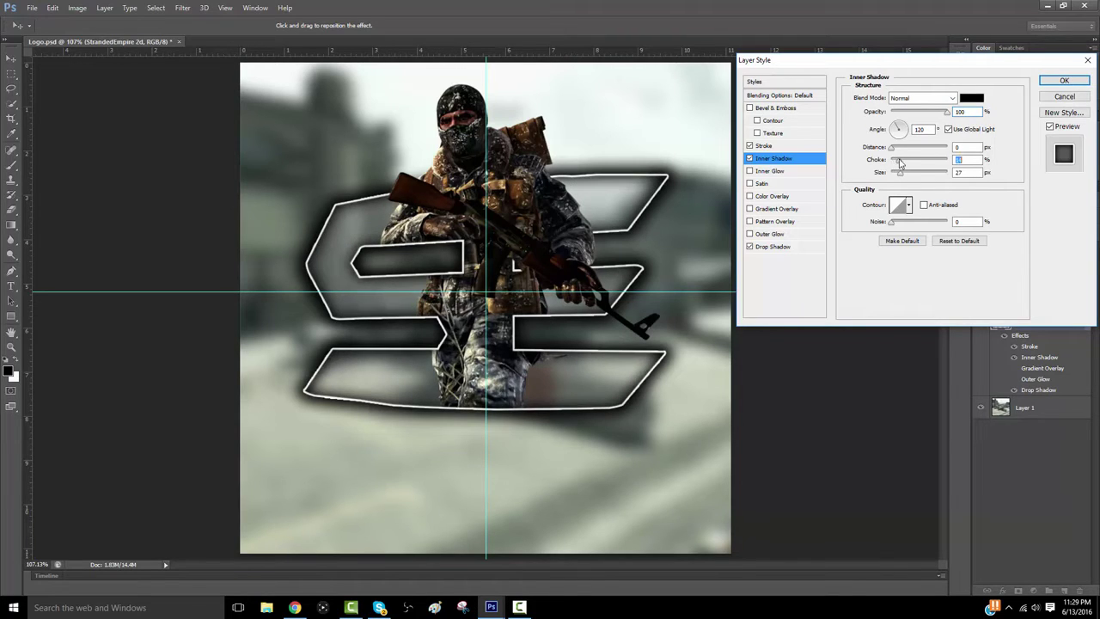
Try black and sampled greys as the emblem's stroke colour, then choose near-white #eaebe8
click(768, 146)
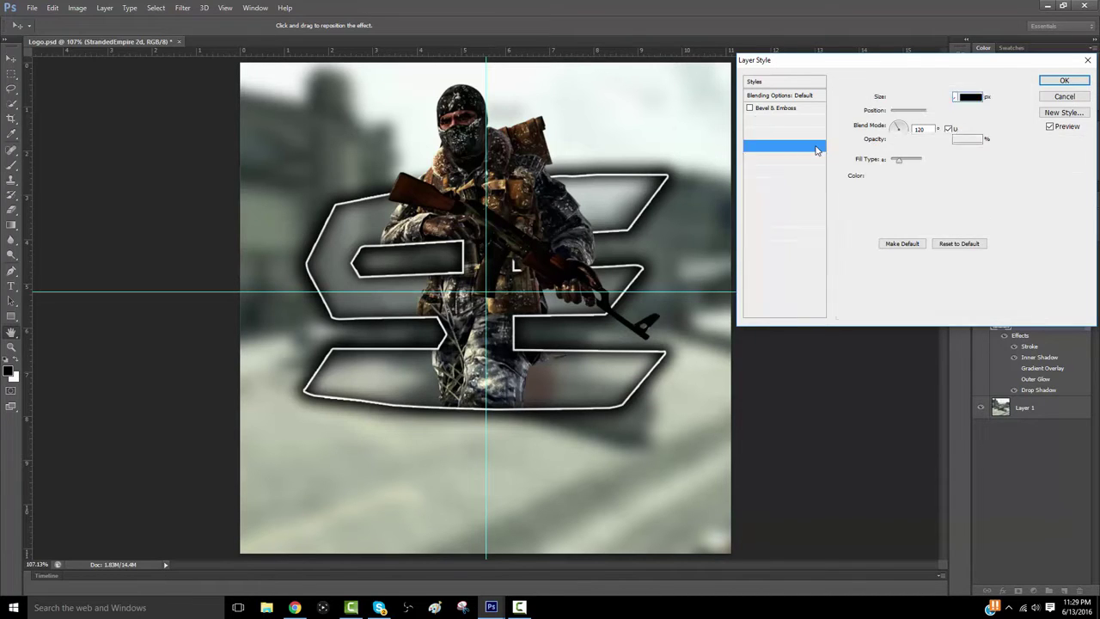
click(868, 176)
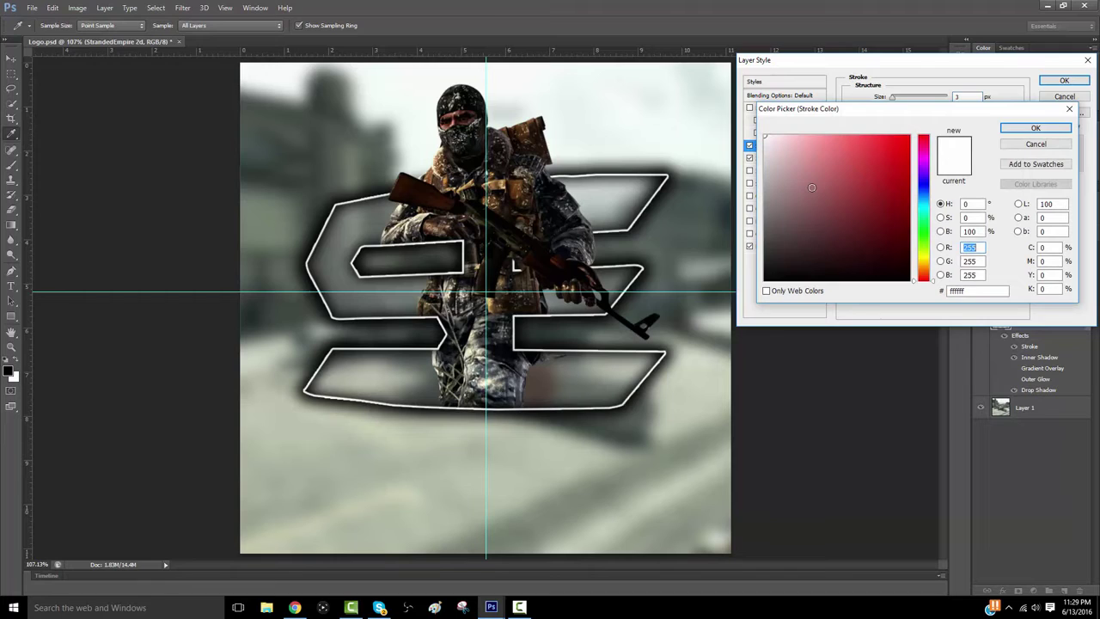
drag(799, 240, 753, 309)
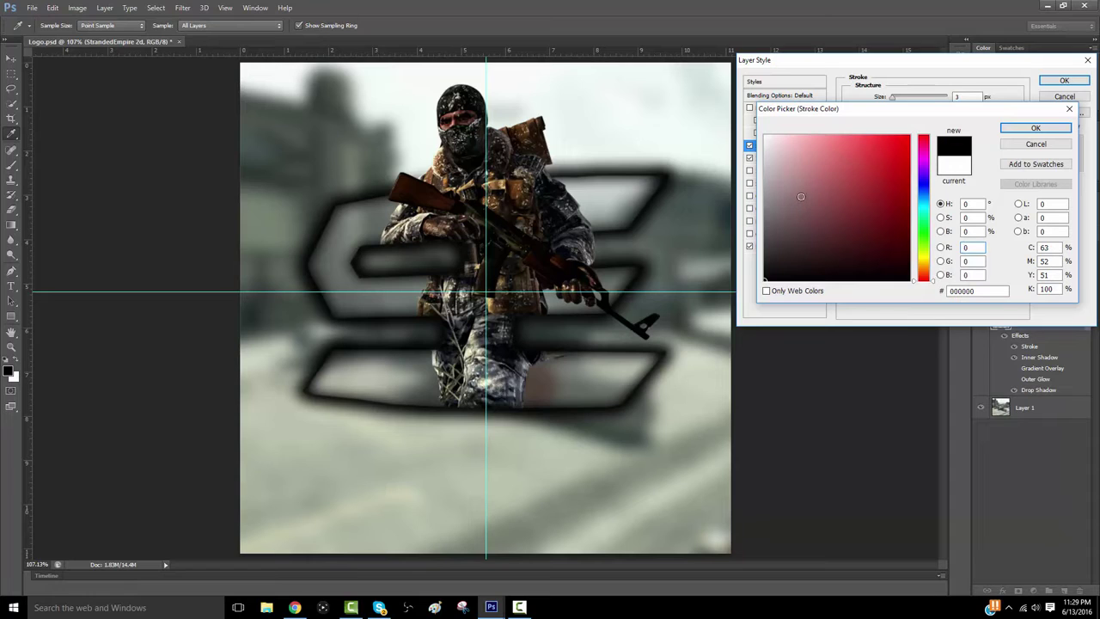
click(765, 135)
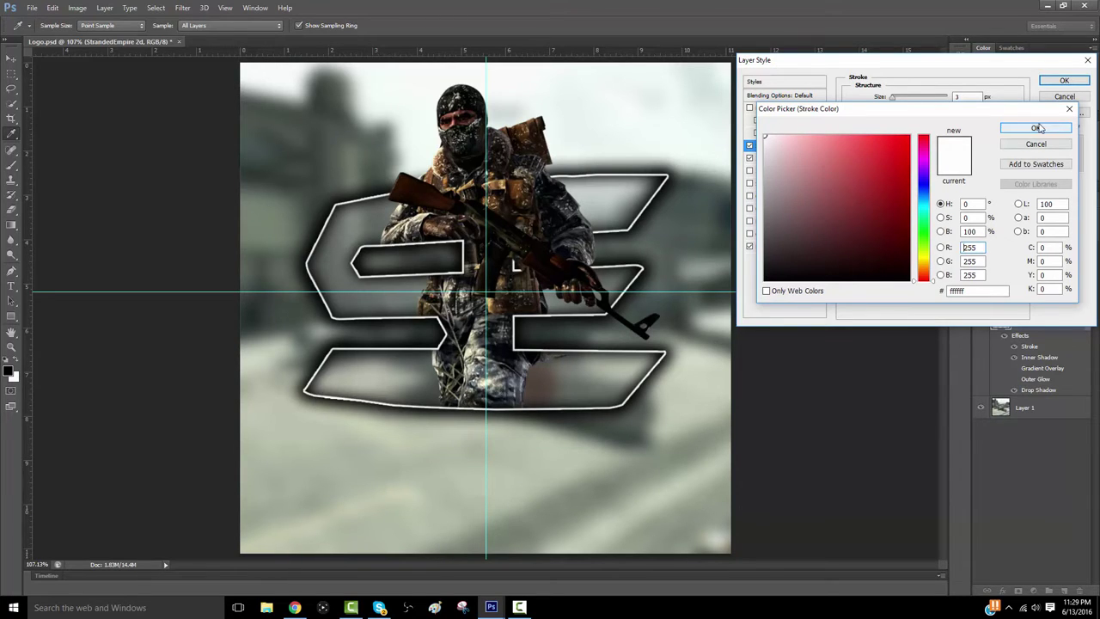
click(696, 236)
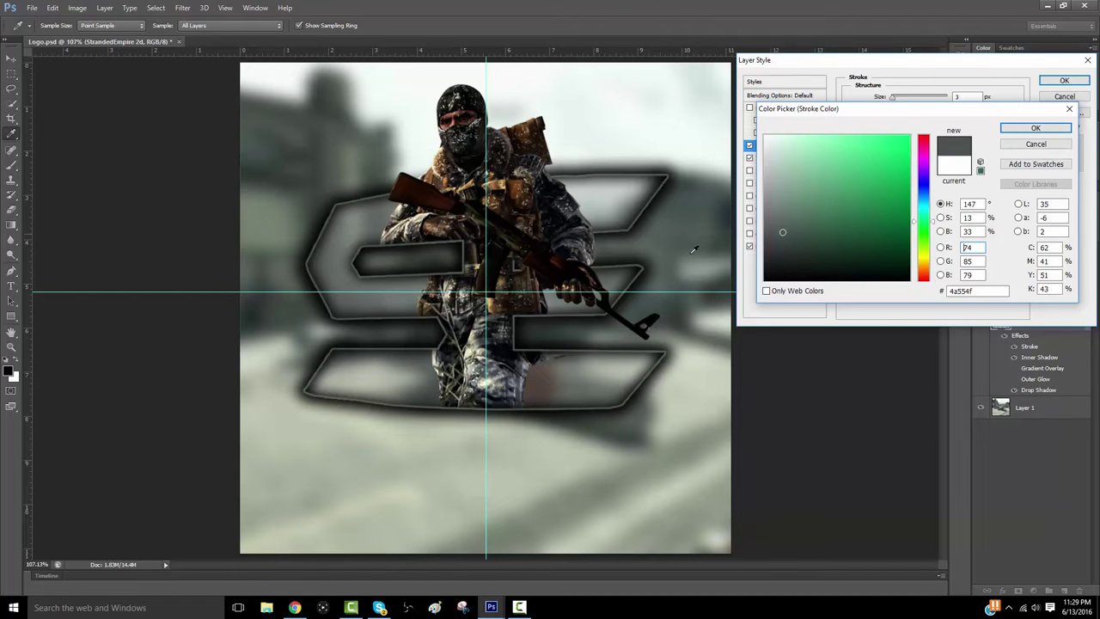
click(677, 402)
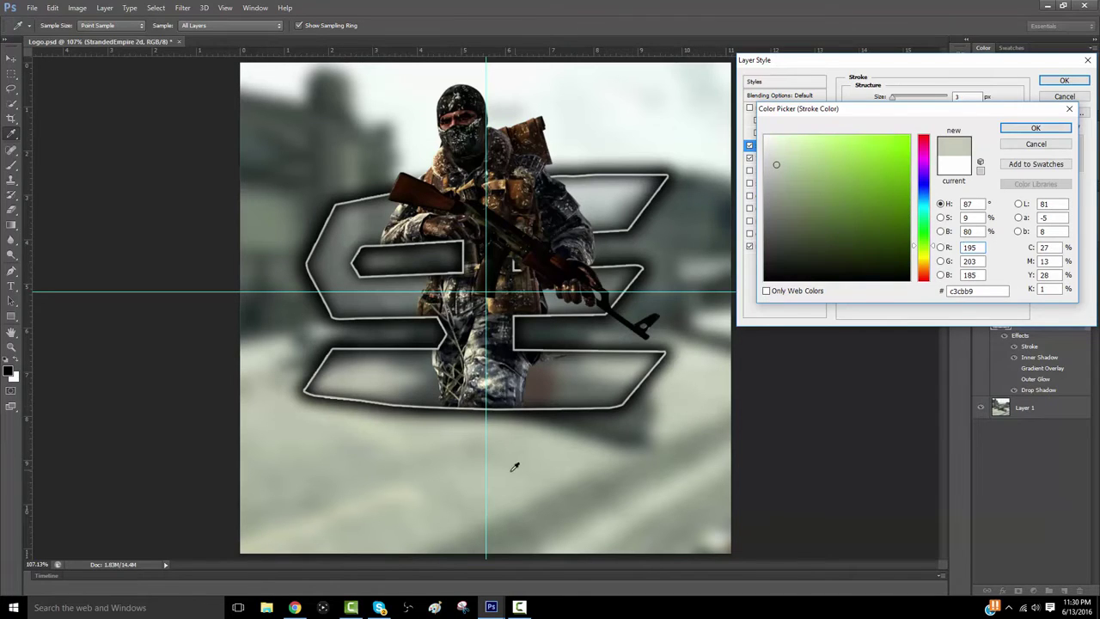
click(391, 490)
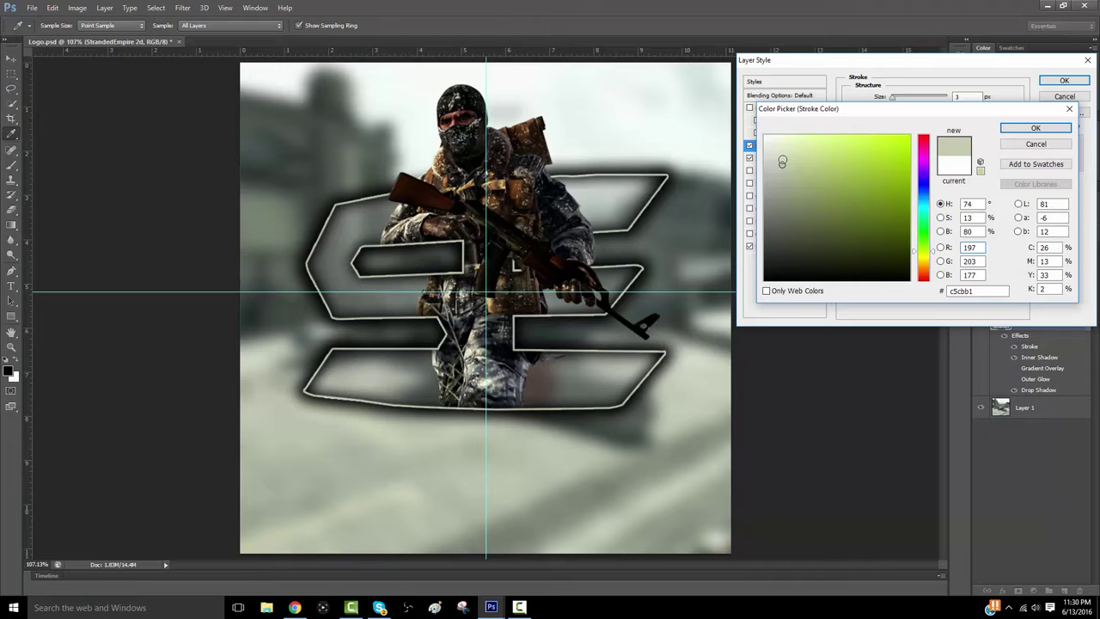
drag(782, 160, 766, 146)
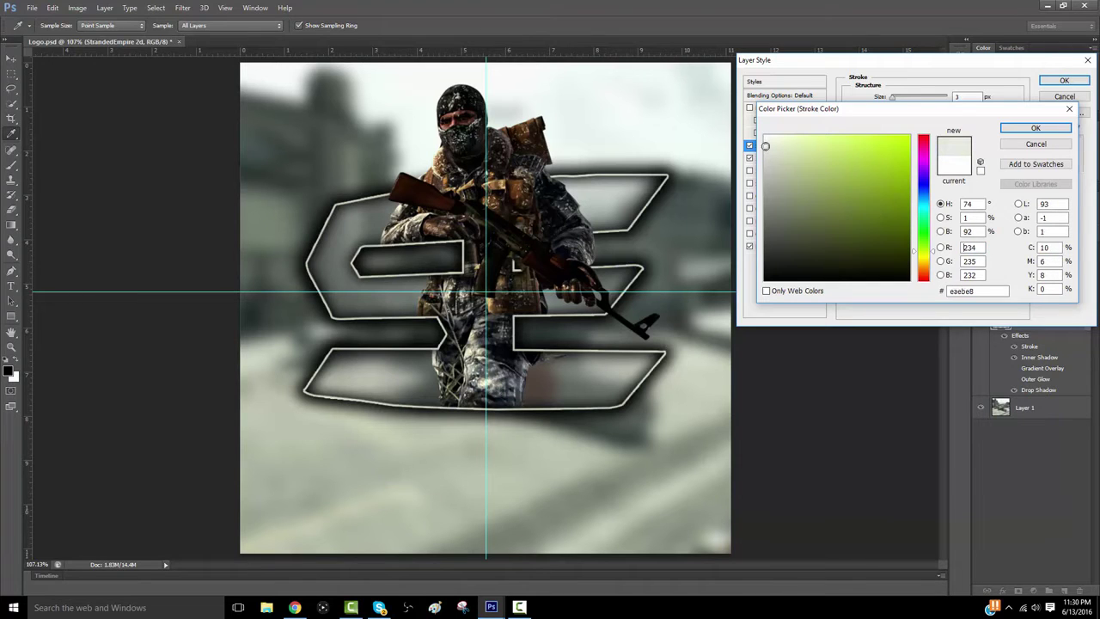
Accept the near-white stroke colour, keep the stroke at 3 px, and apply the layer style
click(1035, 127)
double_click(966, 99)
key(Down)
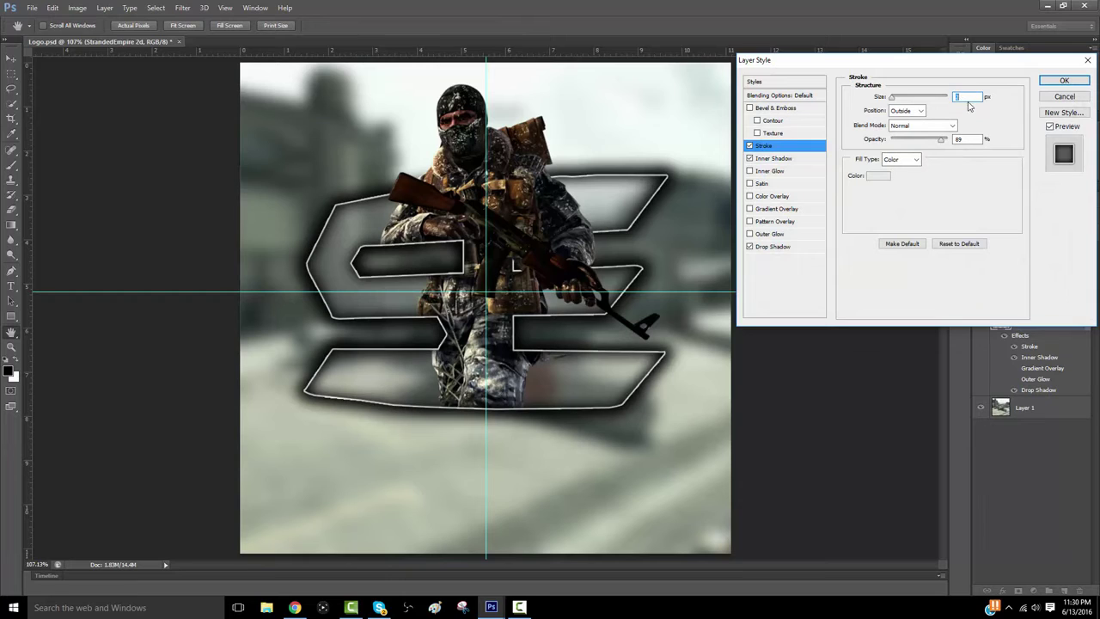
key(Up)
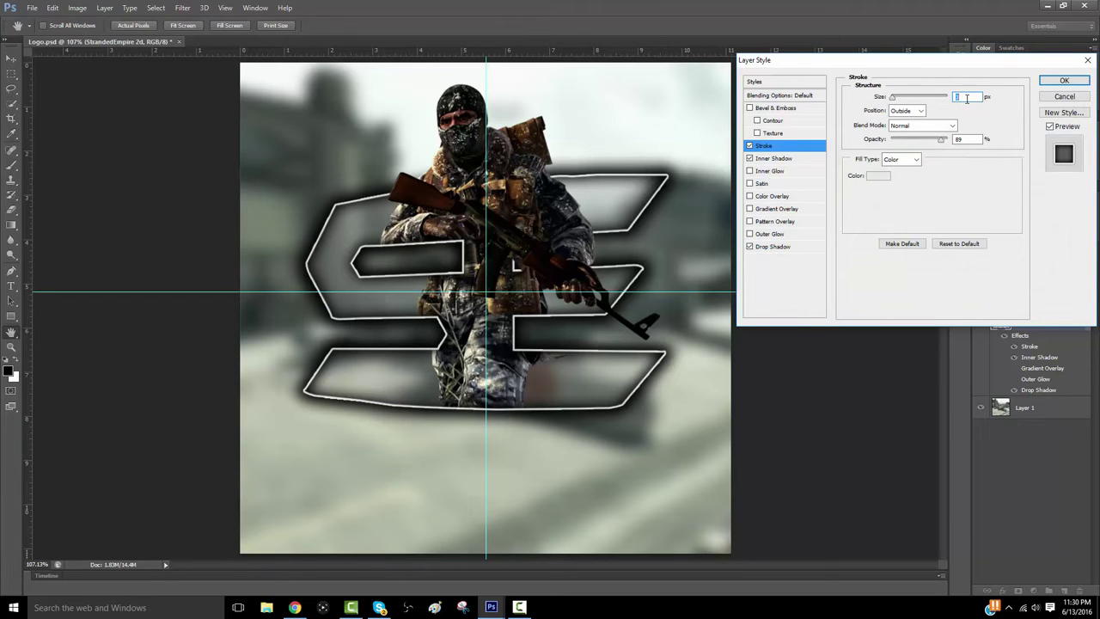
click(1061, 80)
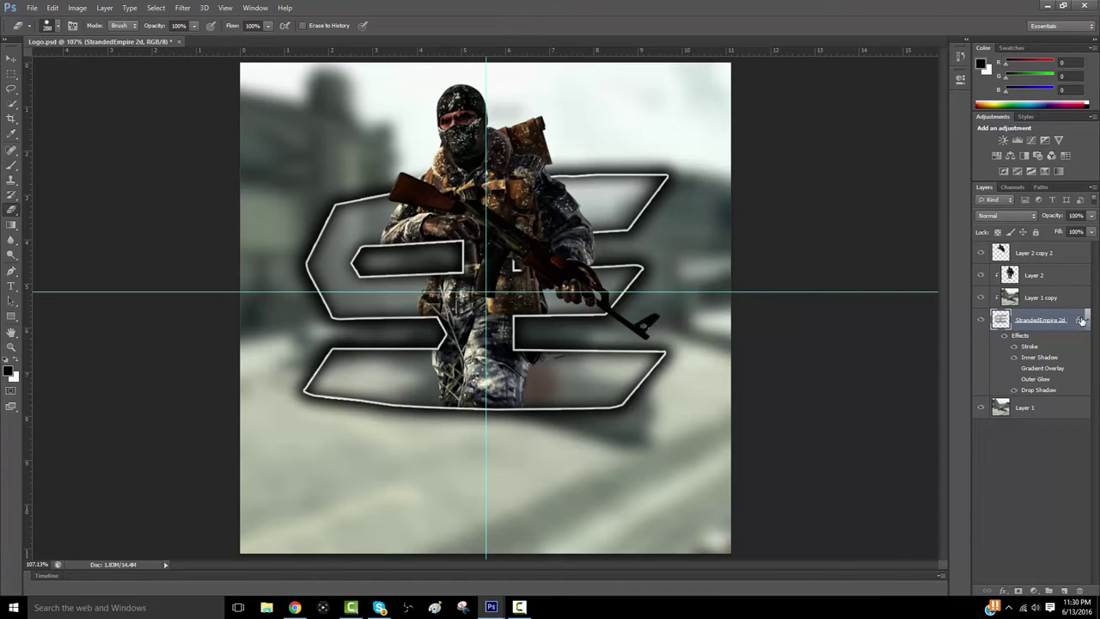
Raise the emblem's stroke opacity toward 100% and collapse its effects list
double_click(1081, 320)
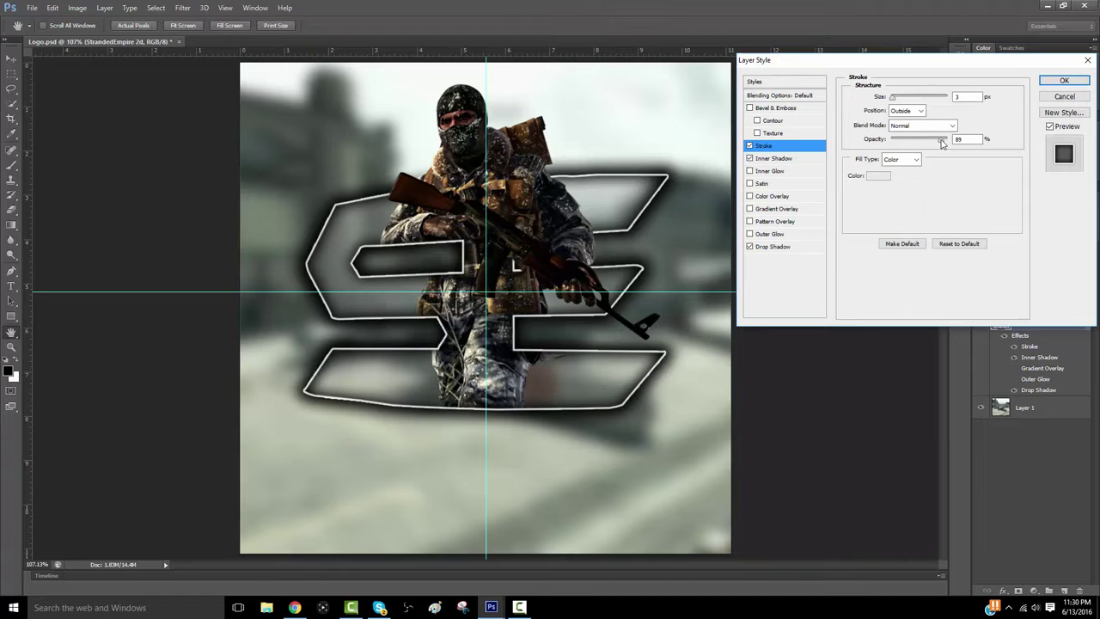
drag(942, 143, 961, 143)
click(1064, 80)
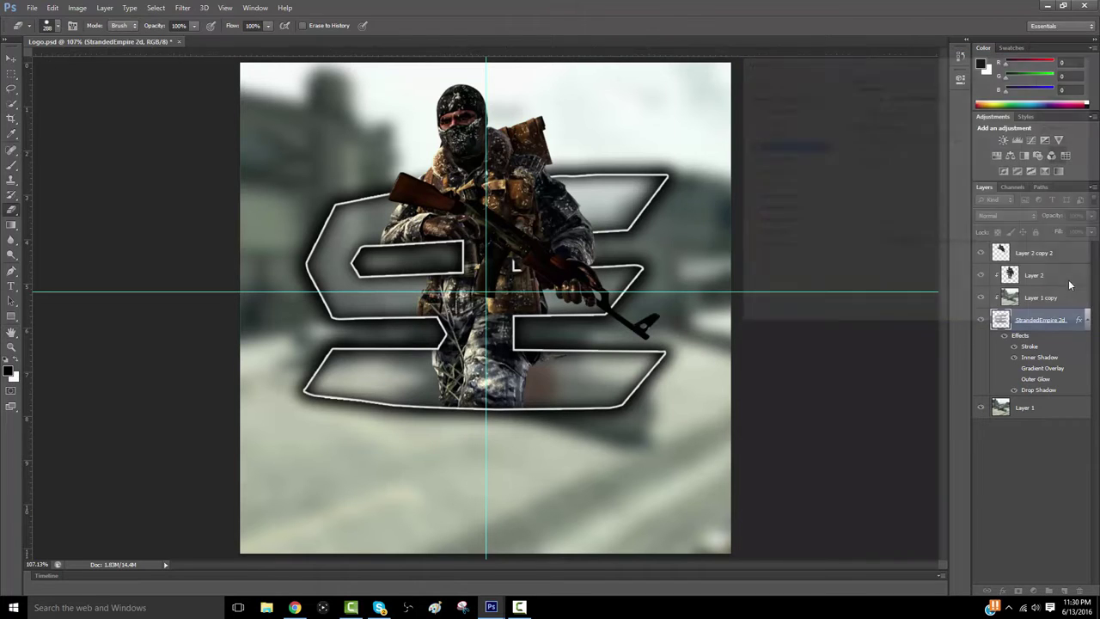
click(1087, 319)
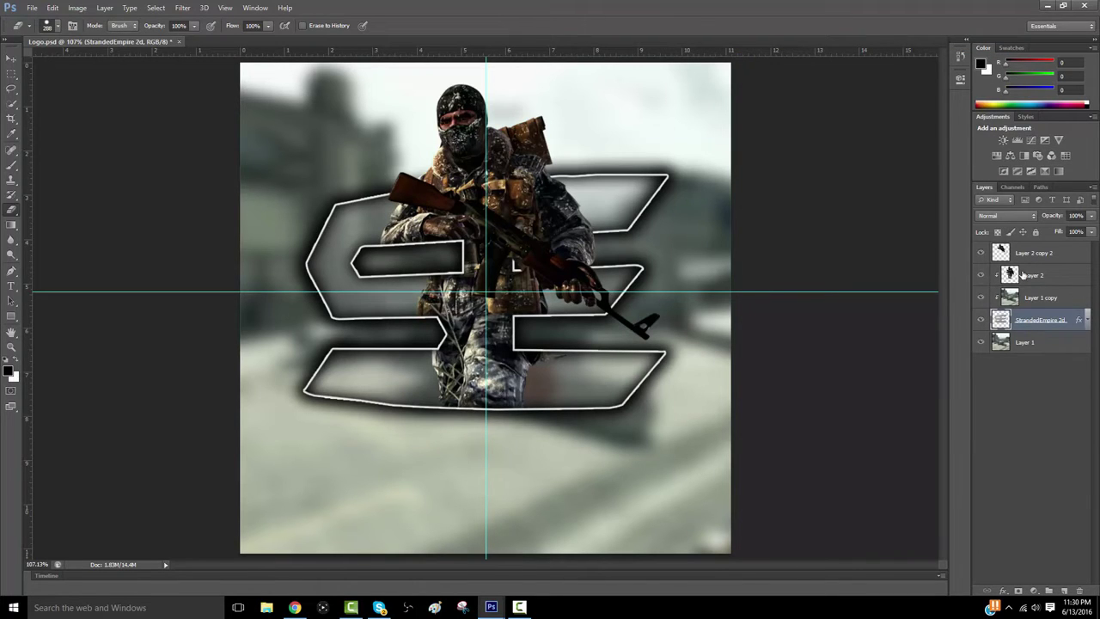
Add white MANKZ text below the emblem and scale it up with Free Transform
click(1034, 254)
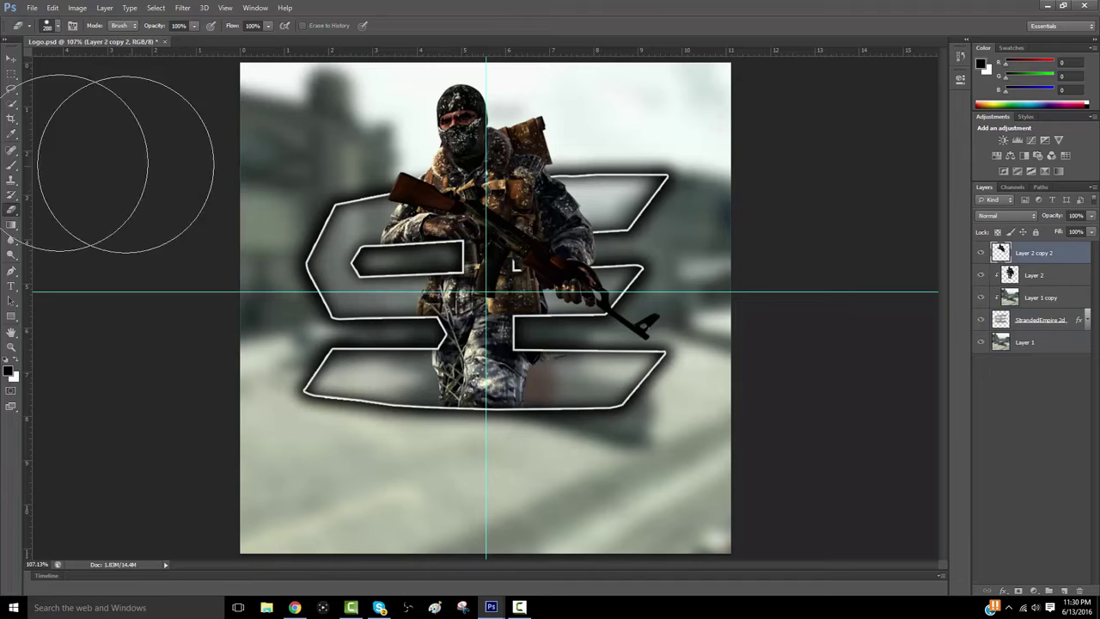
click(10, 286)
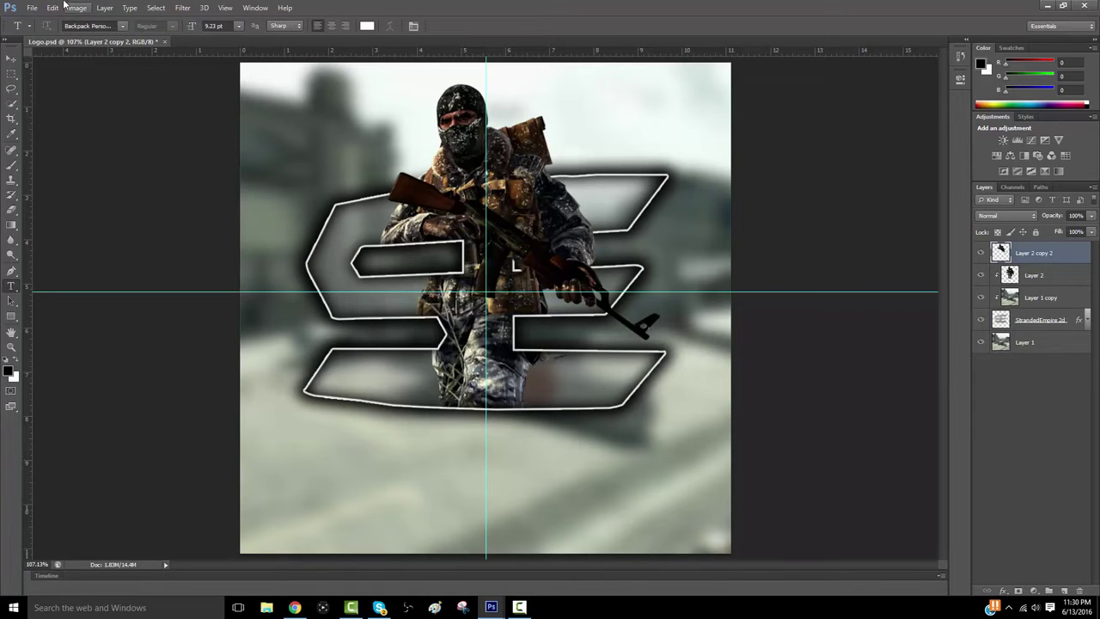
click(384, 469)
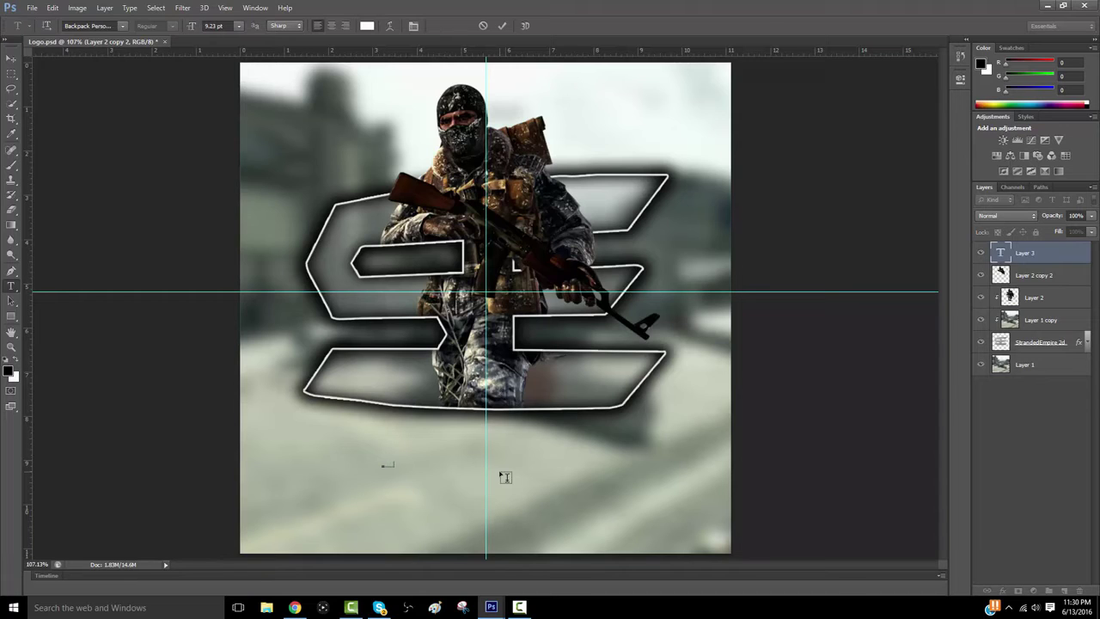
click(501, 25)
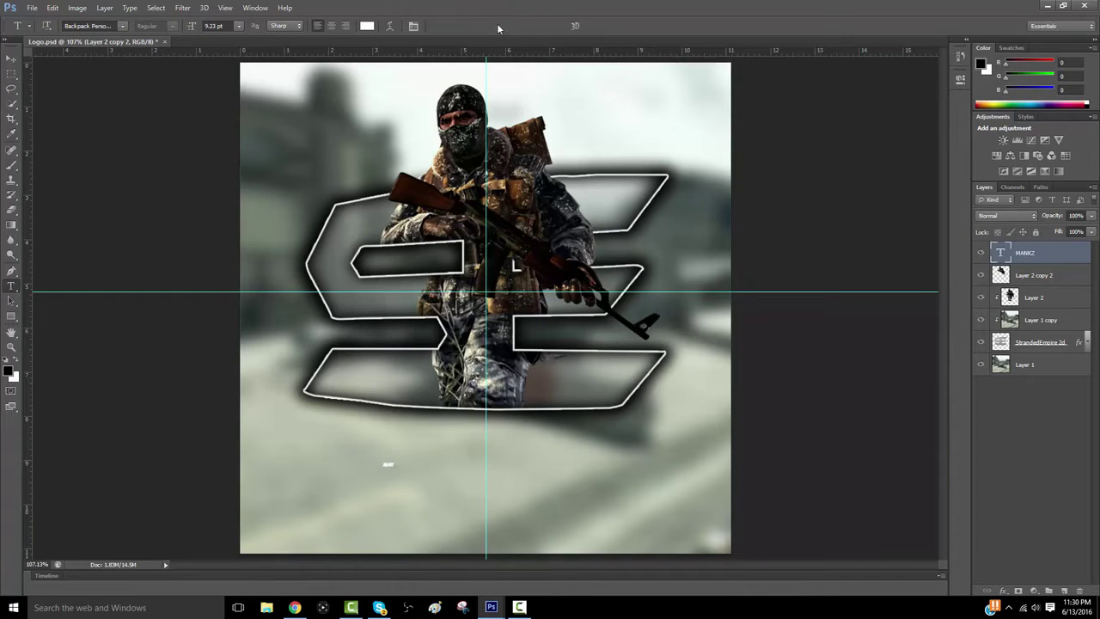
key(ctrl+t)
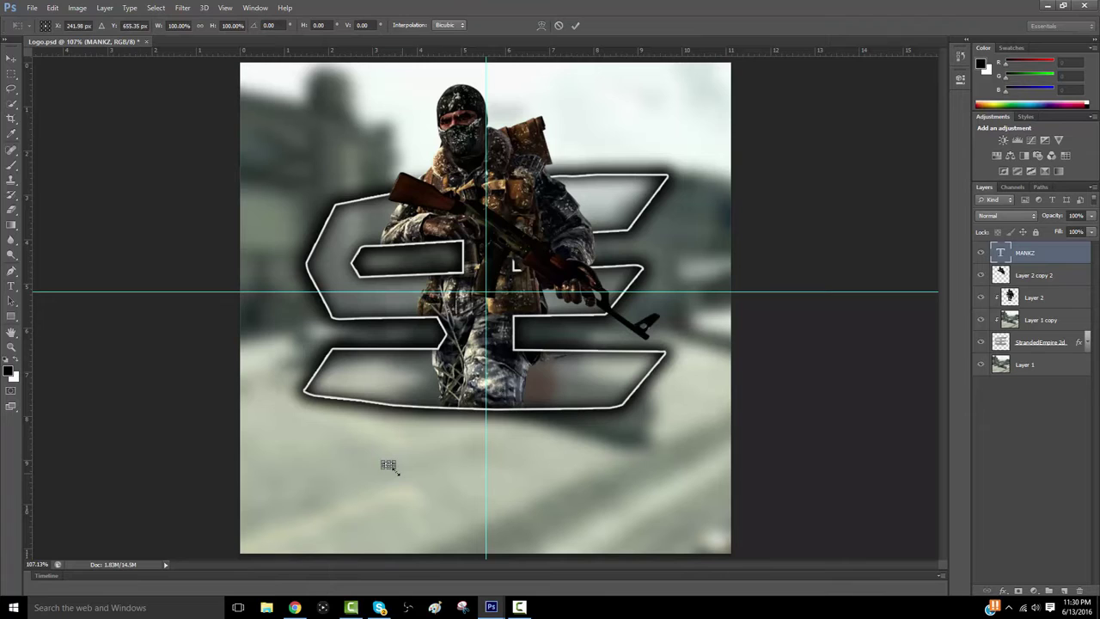
drag(388, 465, 521, 498)
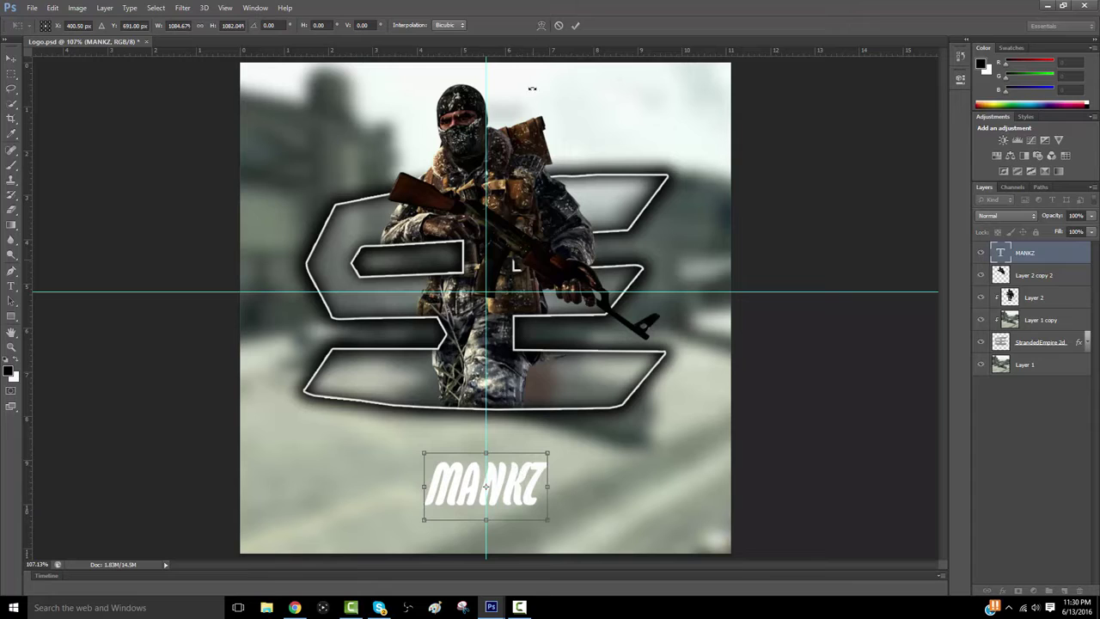
Commit the MANKZ scaling and try the Call Of Ops Duty, ! PEPSI ! and EA Font typefaces
click(574, 25)
click(124, 25)
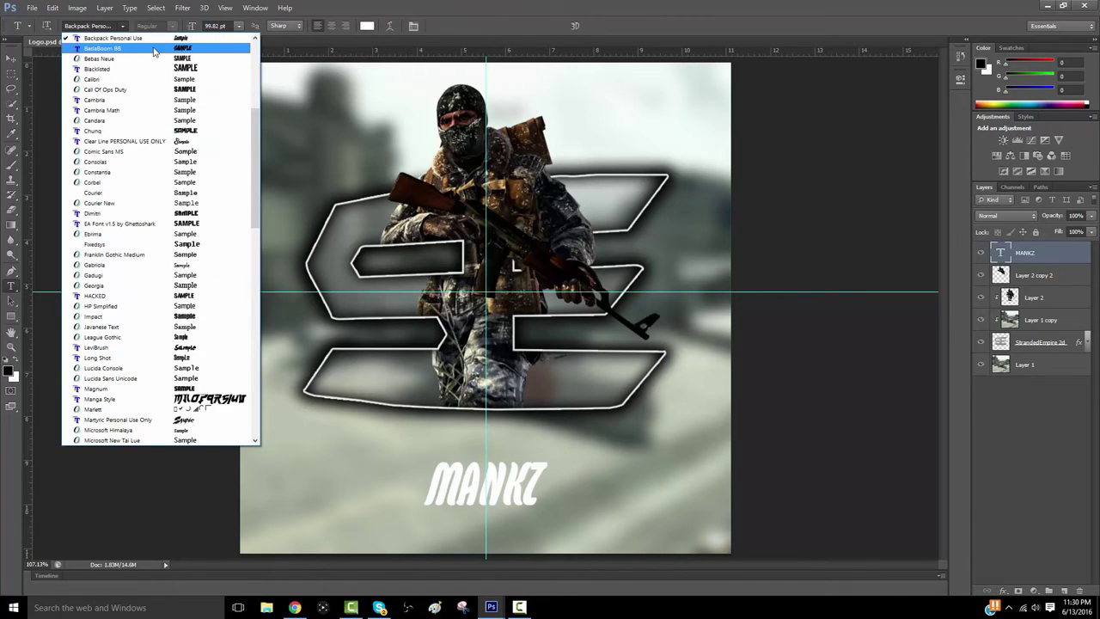
click(140, 58)
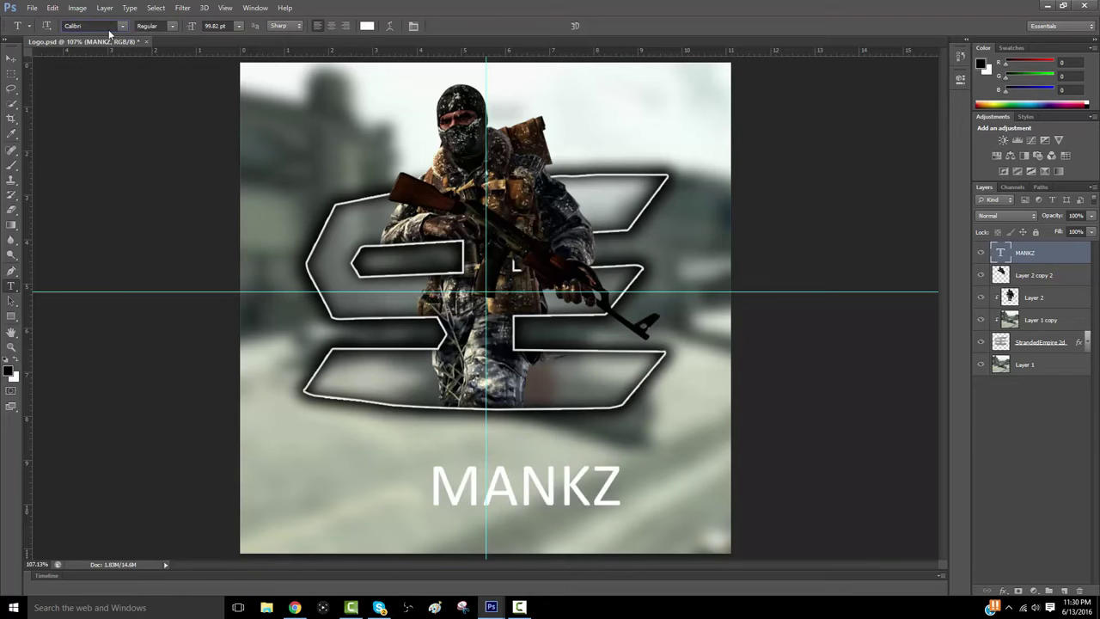
click(125, 28)
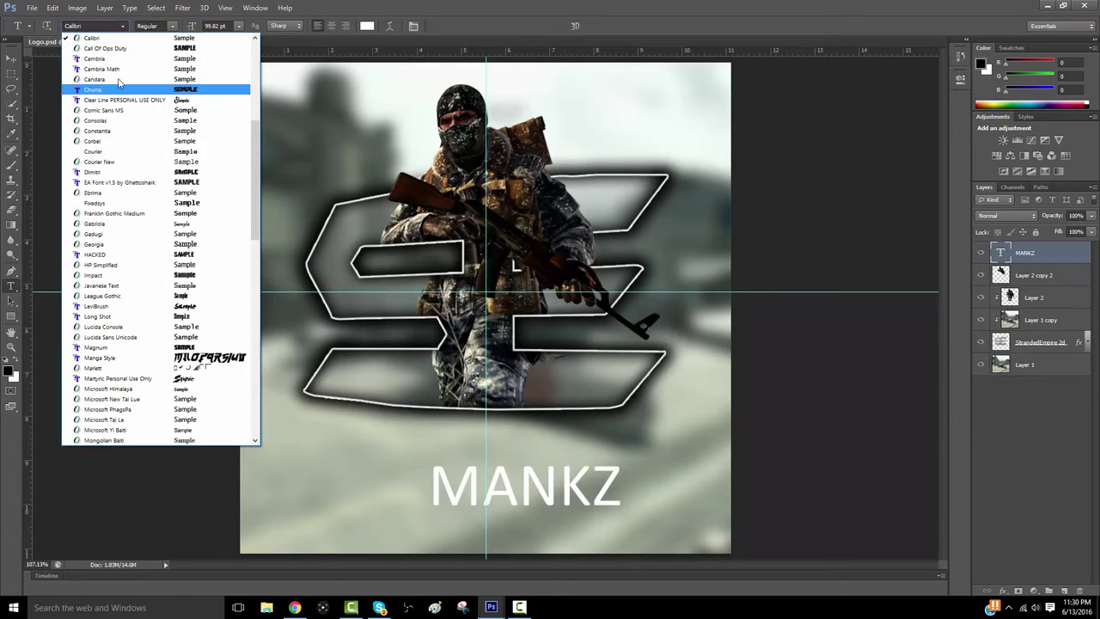
click(110, 56)
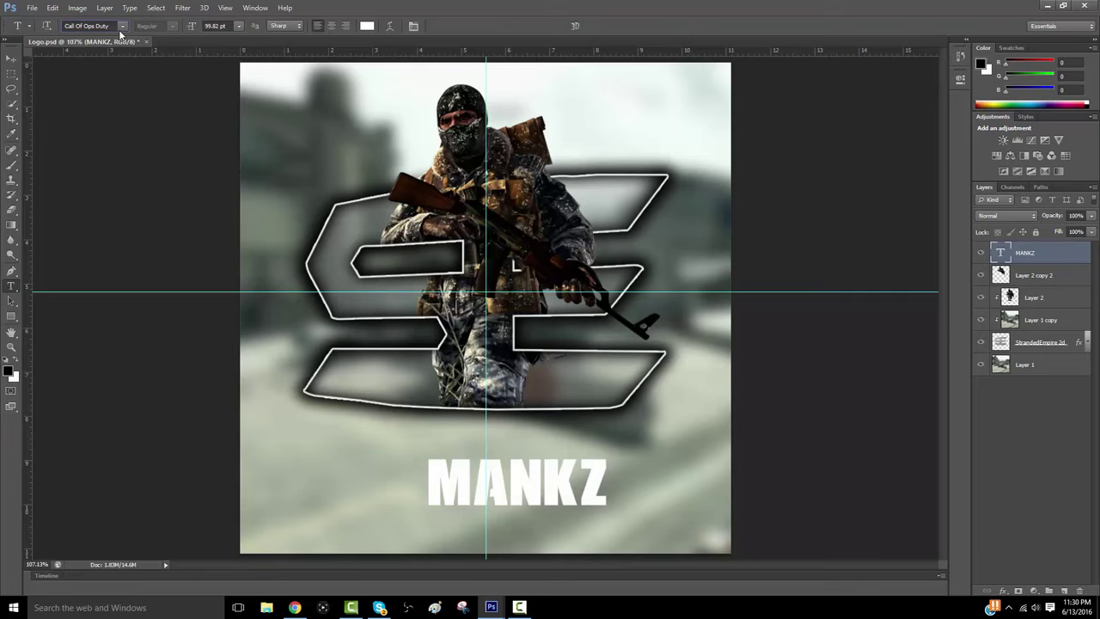
click(123, 25)
scroll(138, 78, up, 10)
click(120, 41)
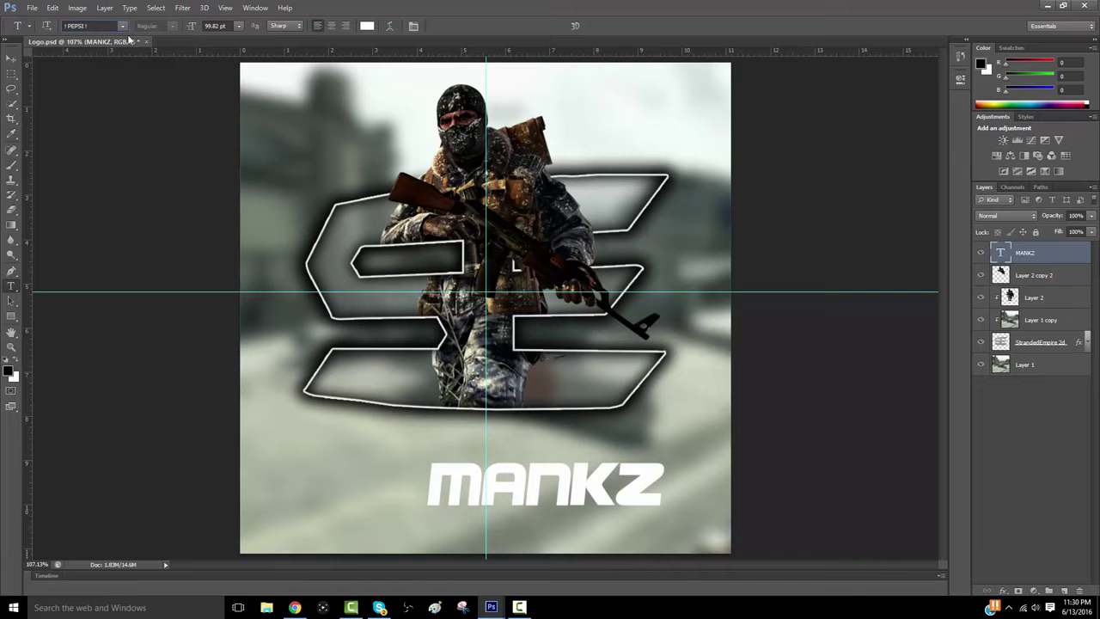
click(123, 27)
scroll(129, 198, down, 15)
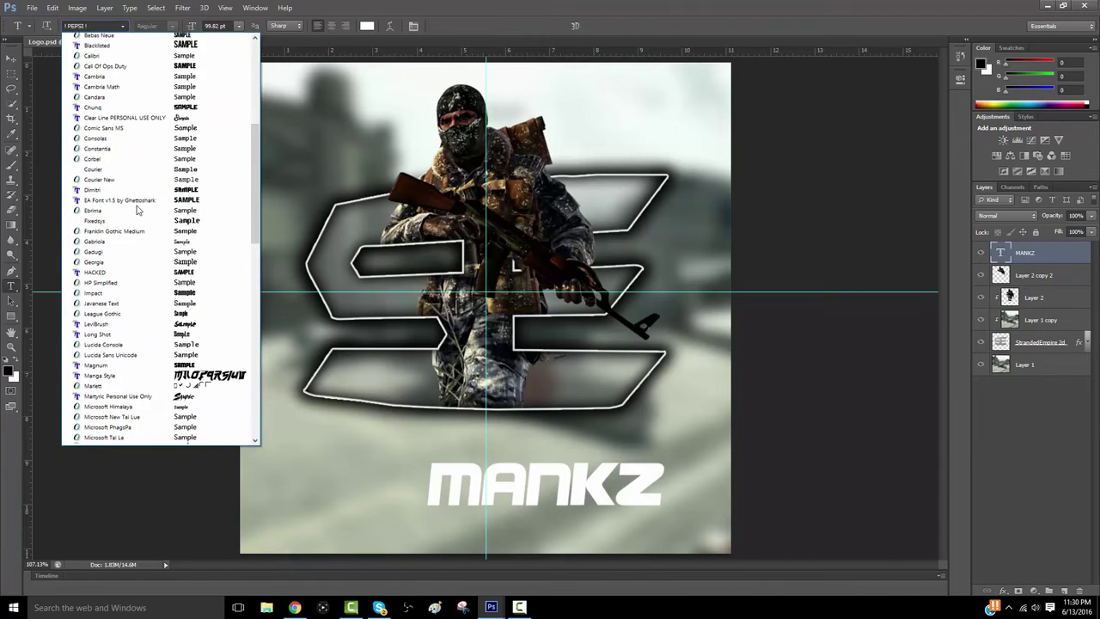
click(101, 171)
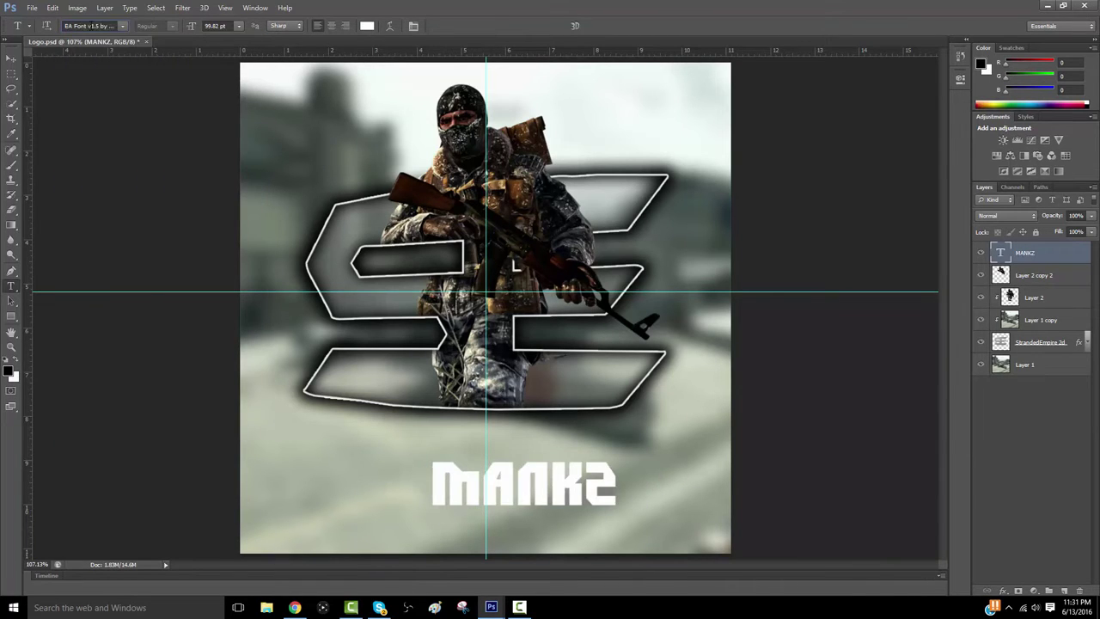
Try LeviBrush, Union Gray Condensed and Palatino Linotype, then settle on Bebas Neue for MANKZ
click(127, 26)
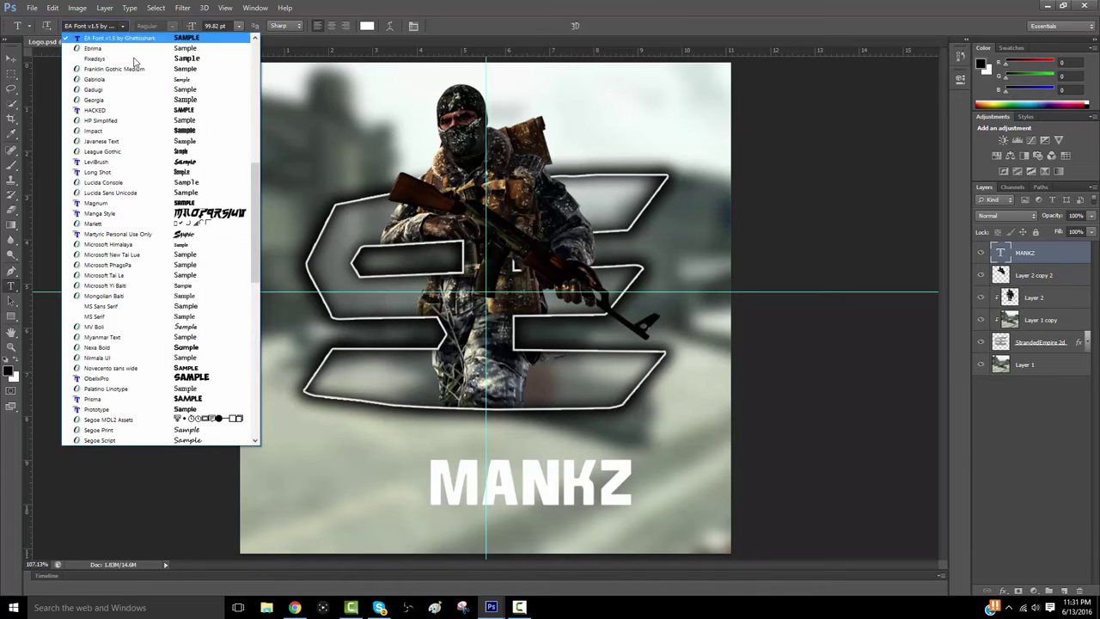
click(155, 162)
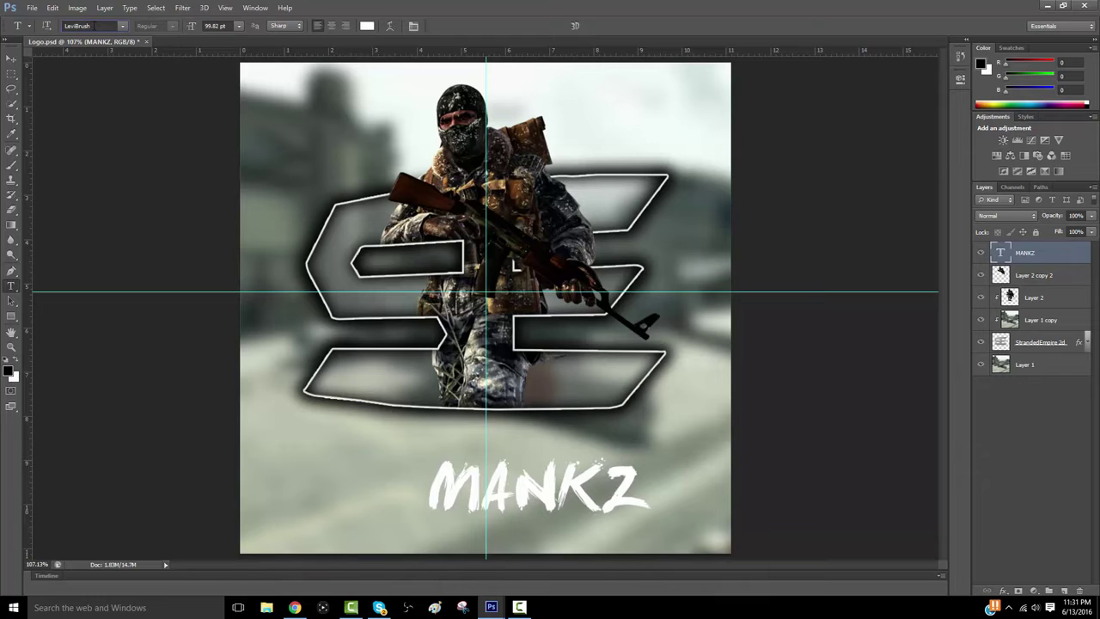
click(122, 26)
scroll(122, 70, up, 3)
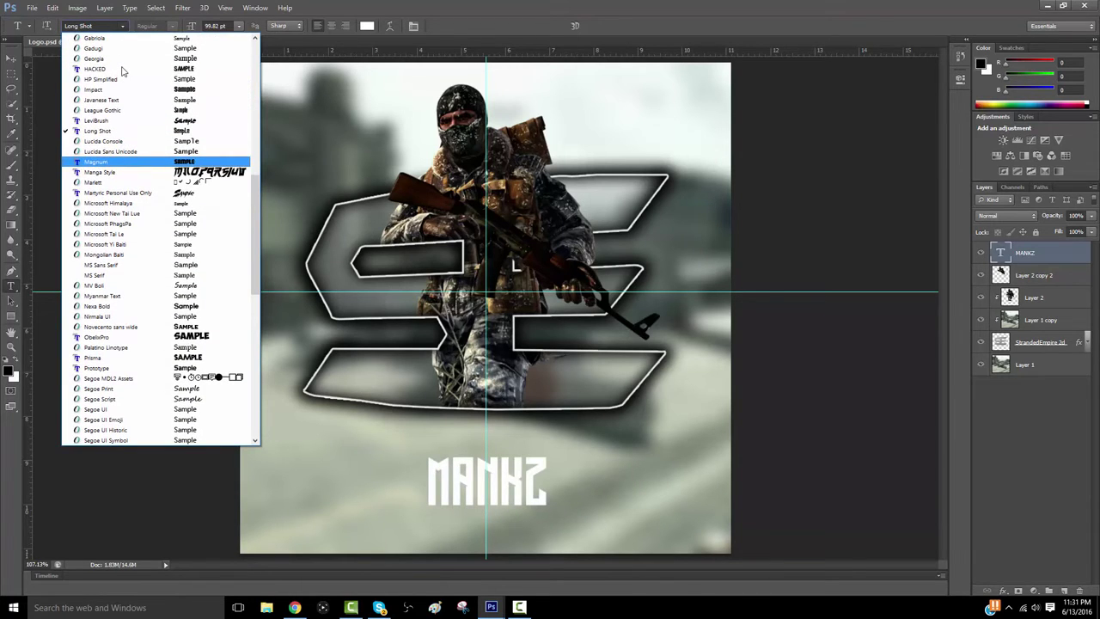
scroll(112, 197, down, 2)
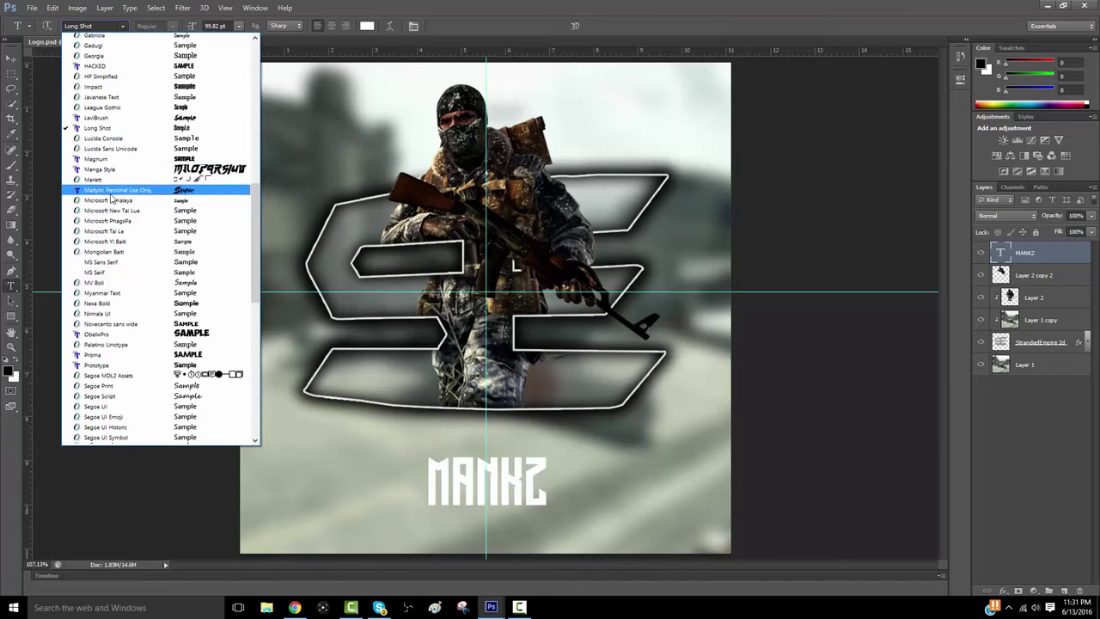
scroll(112, 200, down, 4)
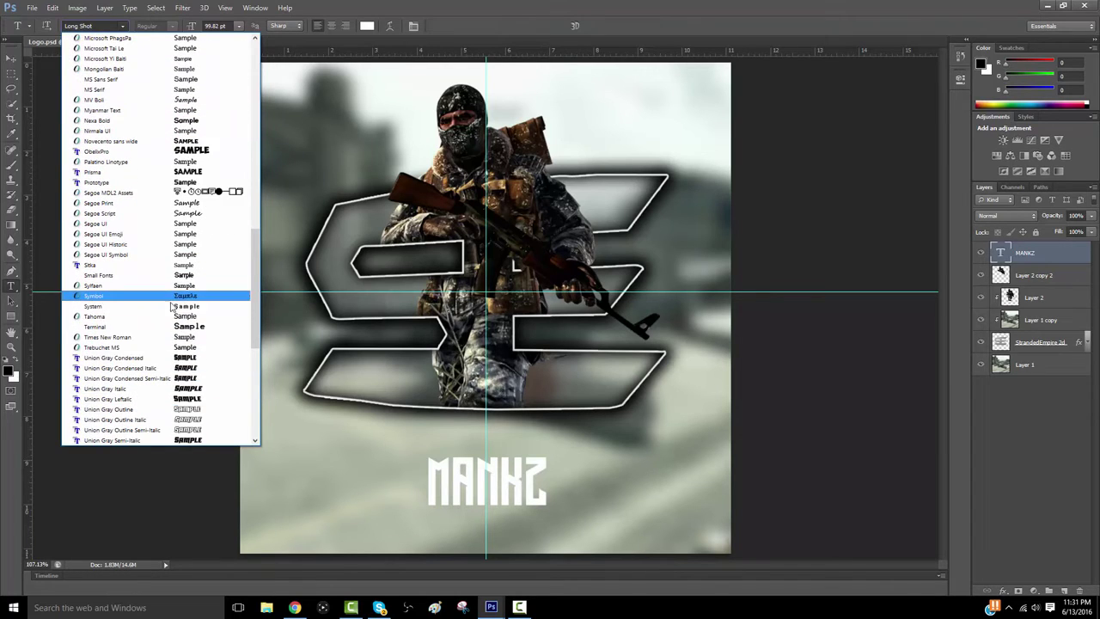
click(184, 358)
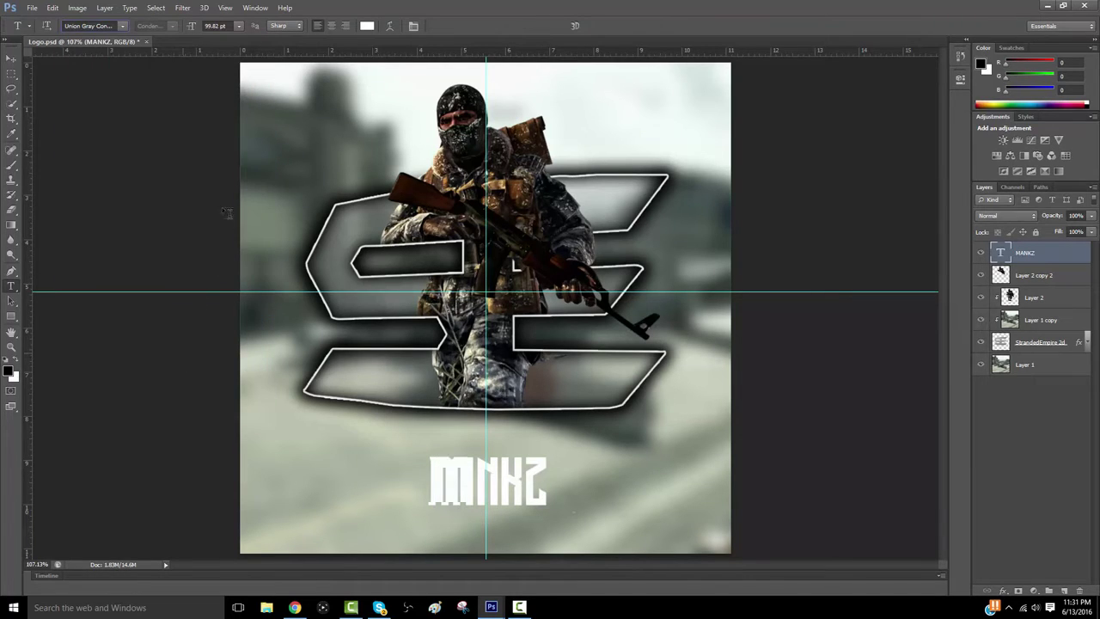
click(122, 26)
scroll(146, 112, up, 6)
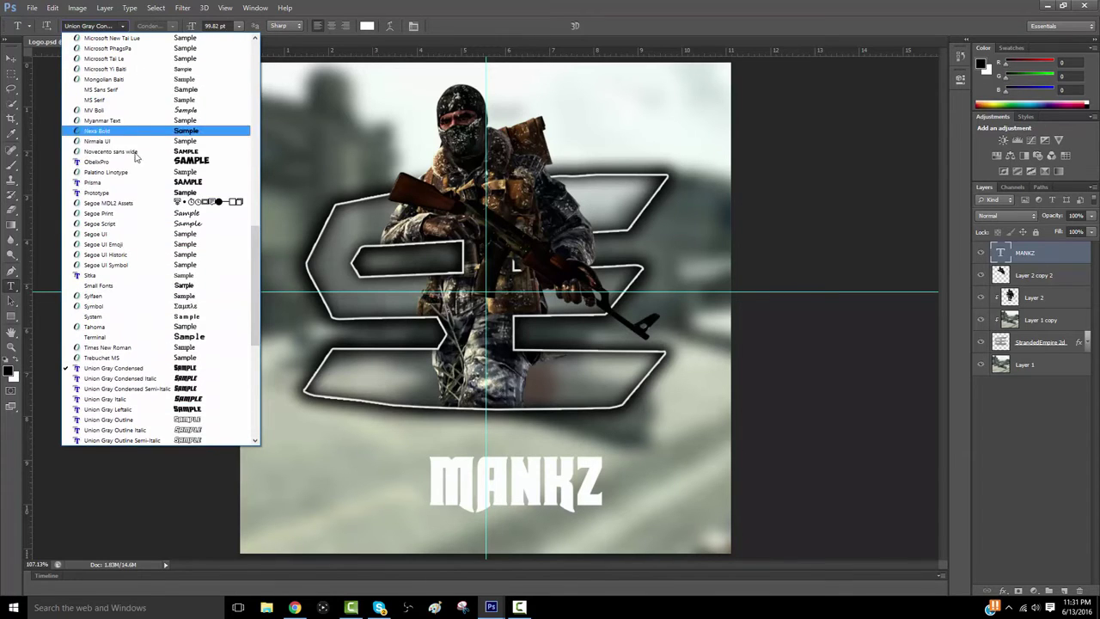
click(120, 172)
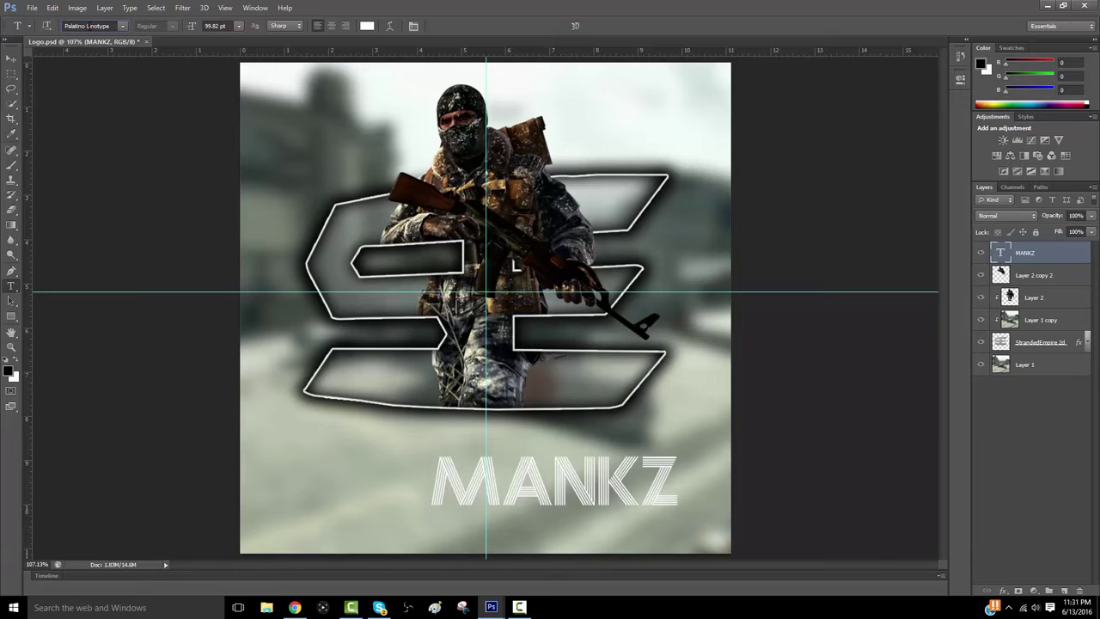
scroll(89, 26, down, 3)
scroll(89, 27, down, 3)
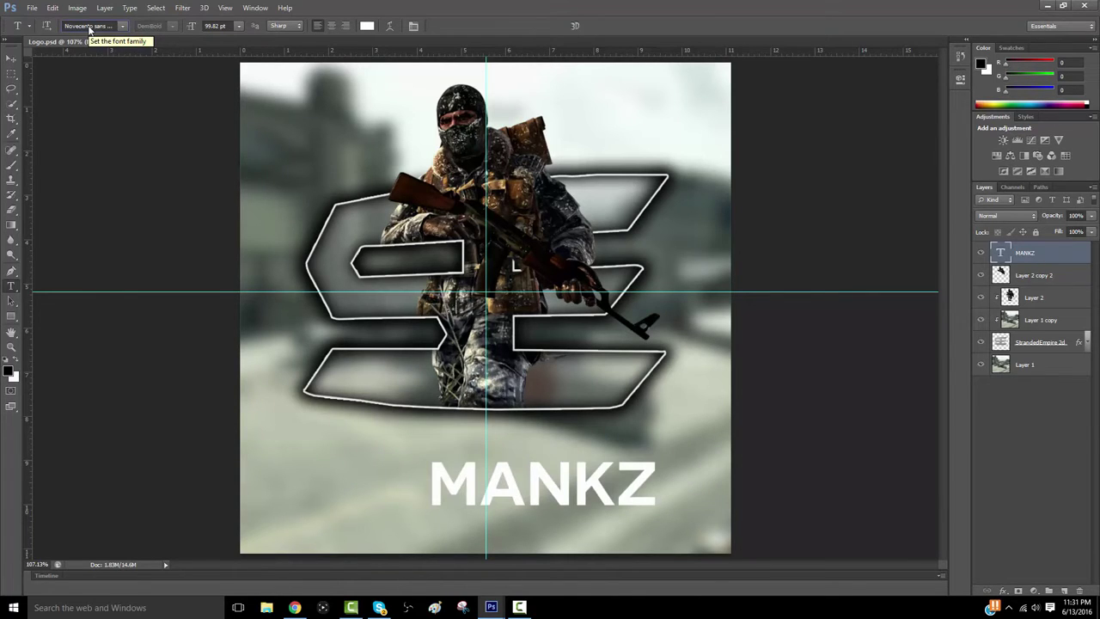
scroll(89, 27, up, 3)
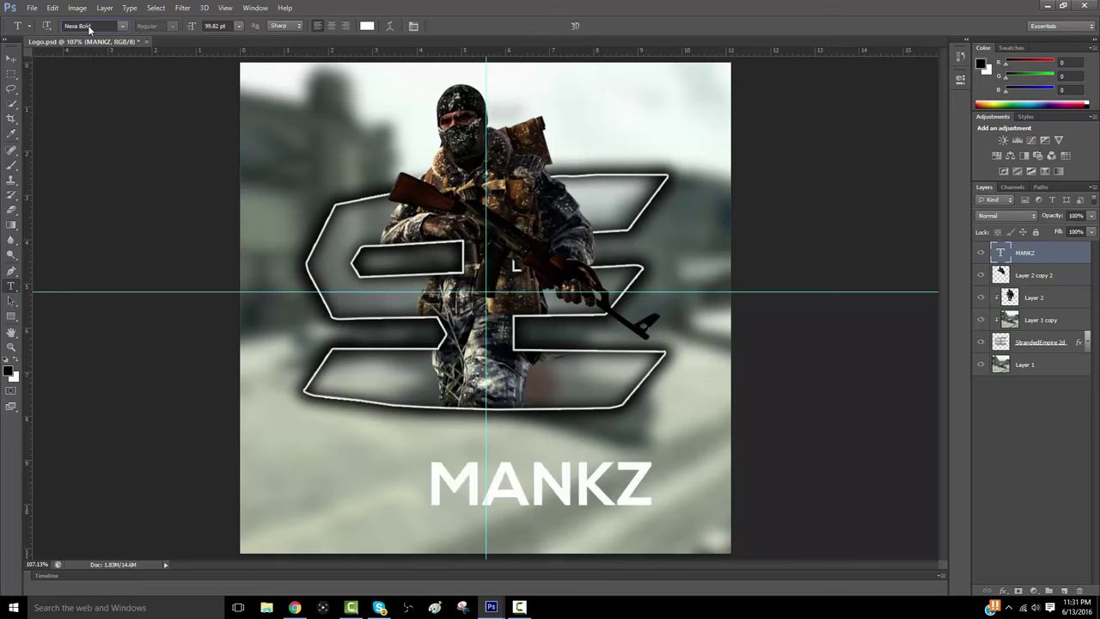
scroll(89, 27, down, 1)
scroll(89, 27, up, 1)
click(125, 26)
scroll(143, 258, up, 15)
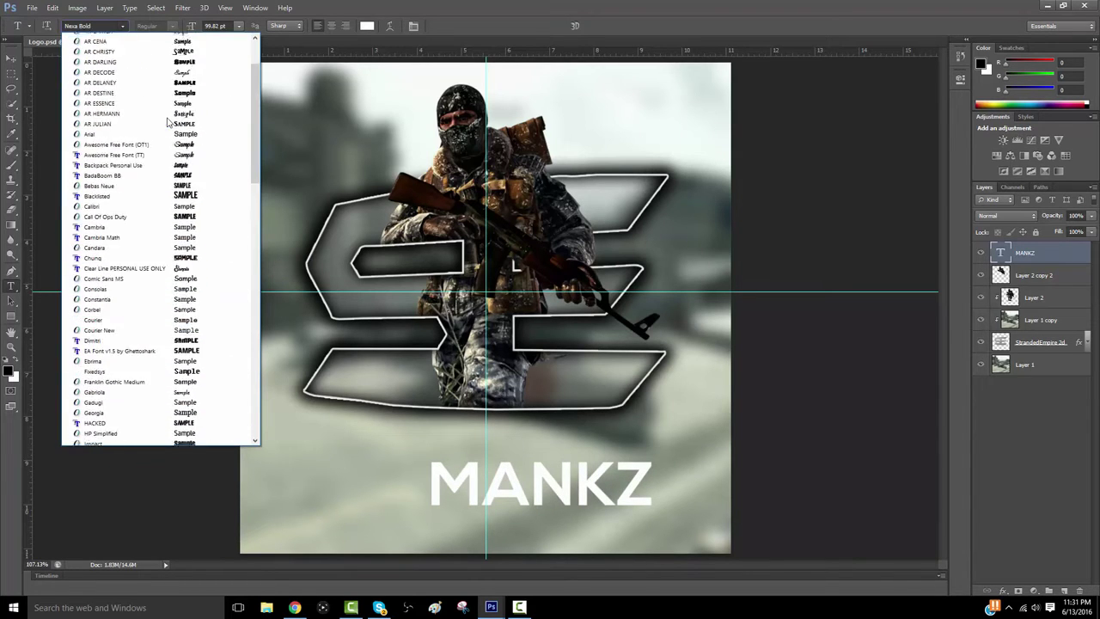
click(121, 246)
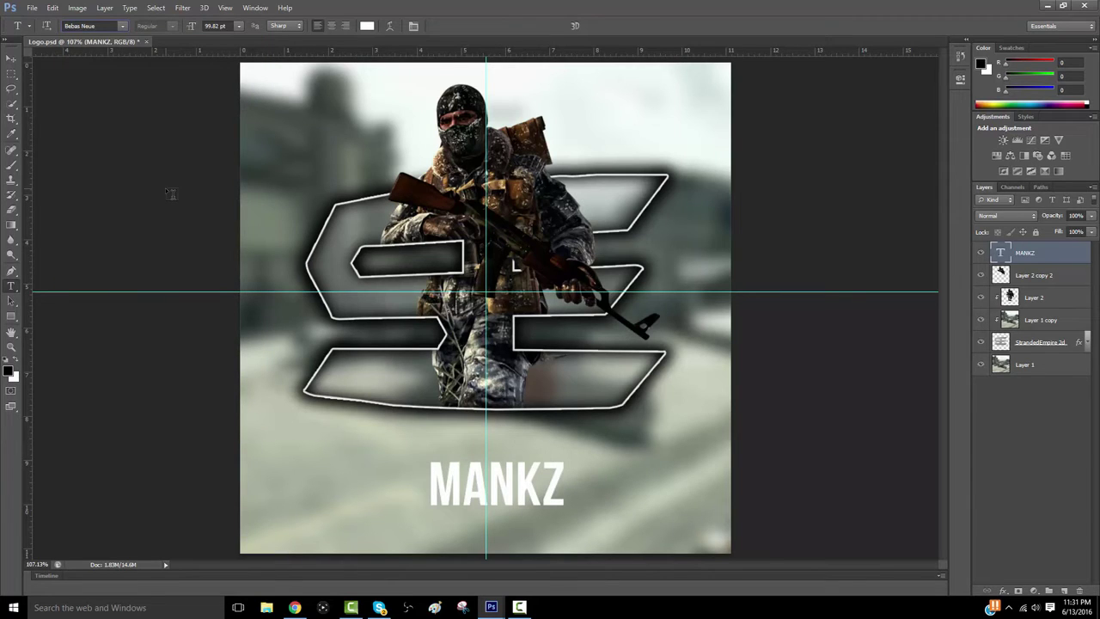
Nudge MANKZ upward with Free Transform so it sits centred under the emblem
key(ctrl+t)
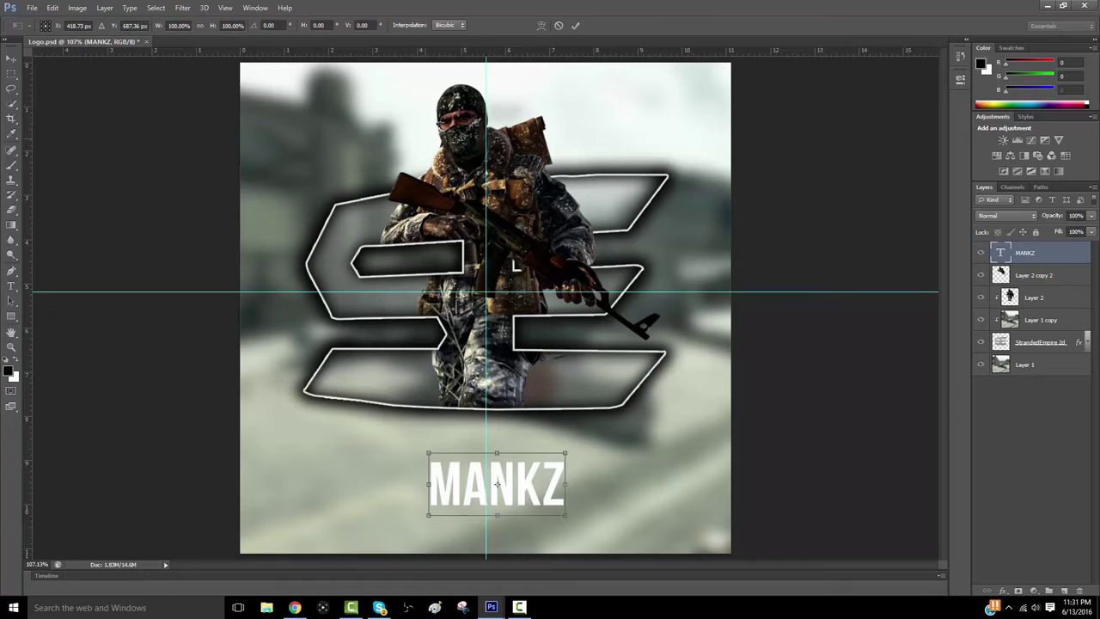
click(558, 25)
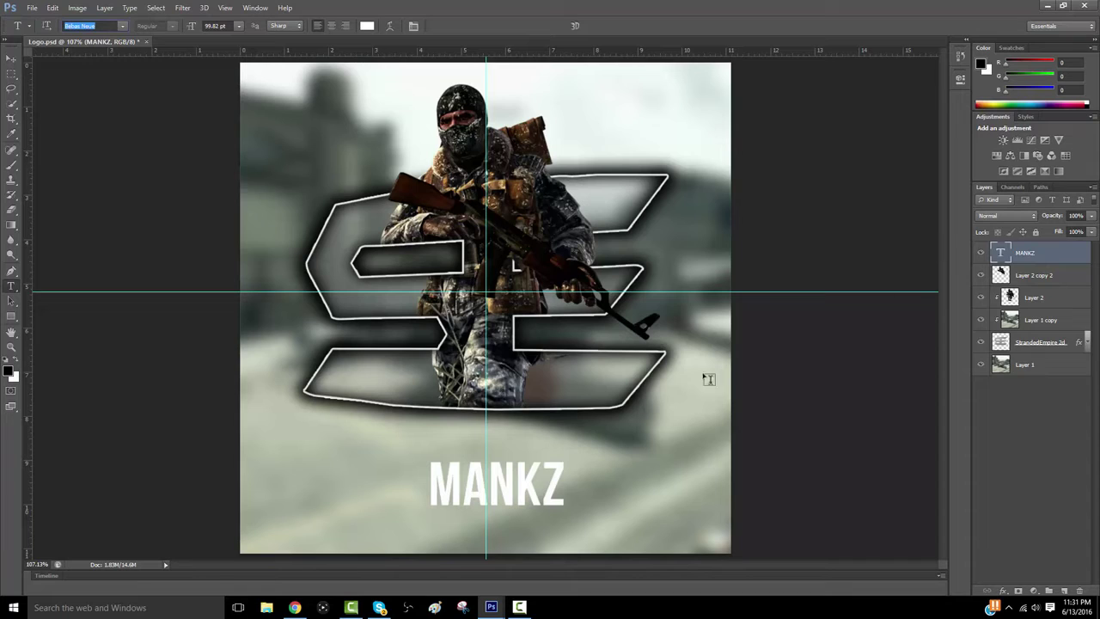
key(ctrl+t)
mouse_move(509, 479)
mouse_down()
mouse_move(451, 471)
mouse_move(511, 468)
mouse_up()
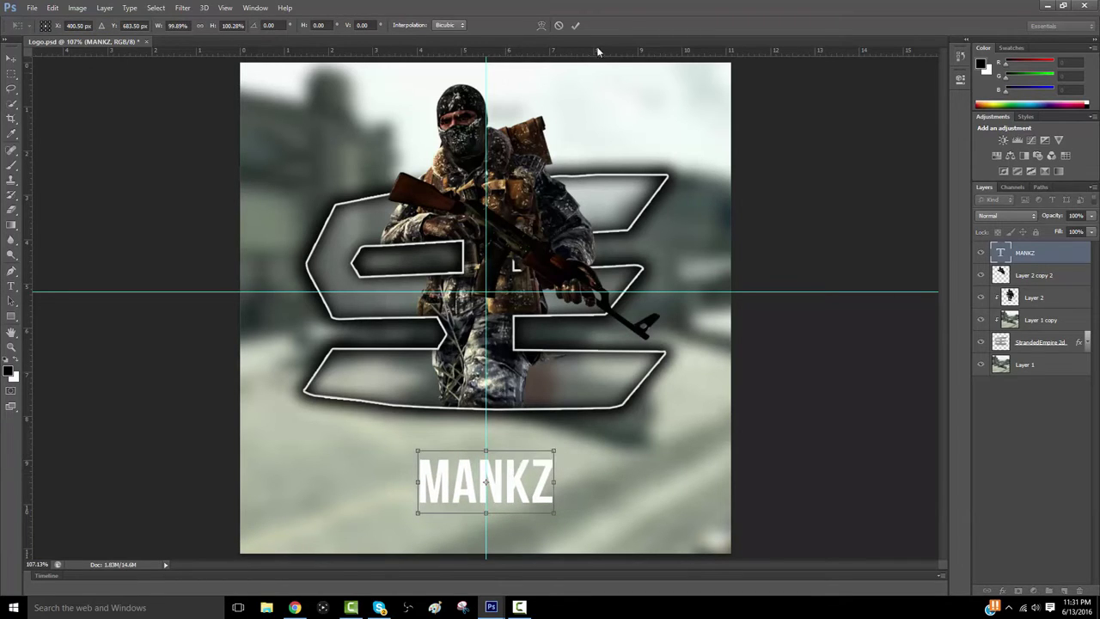
click(576, 25)
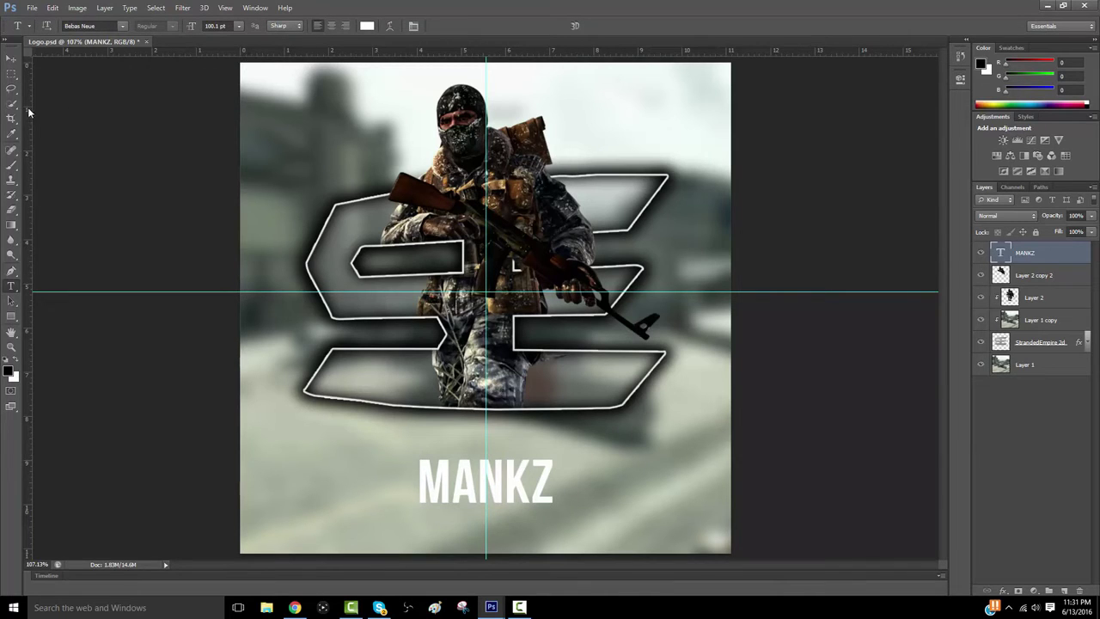
Drag out a vertical centre guide and a horizontal guide across the canvas
key(v)
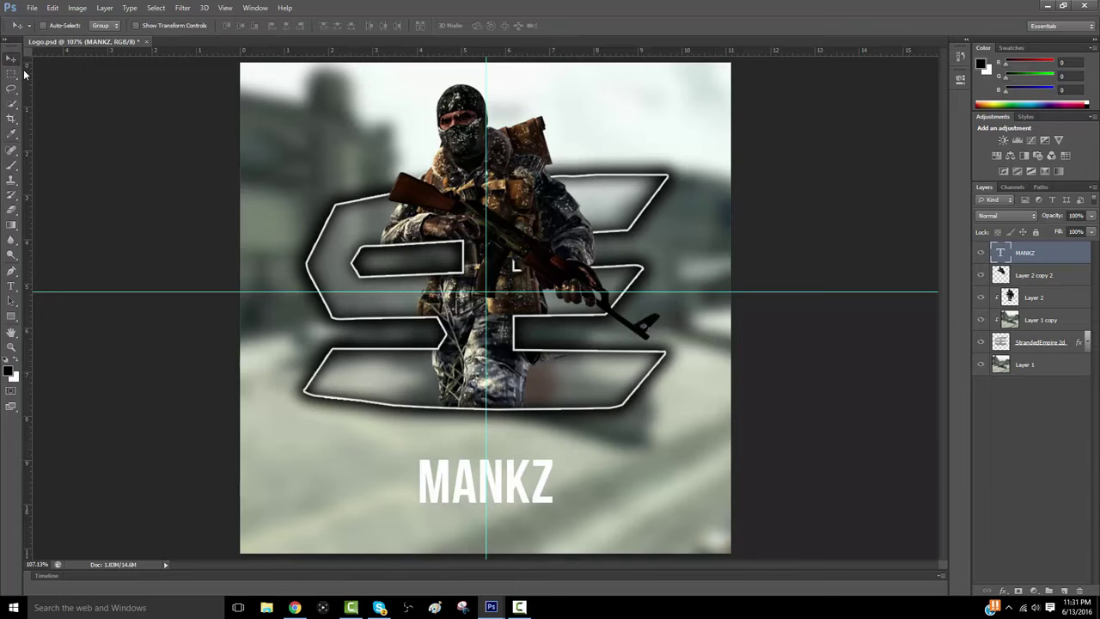
drag(28, 129, 487, 150)
drag(432, 54, 415, 292)
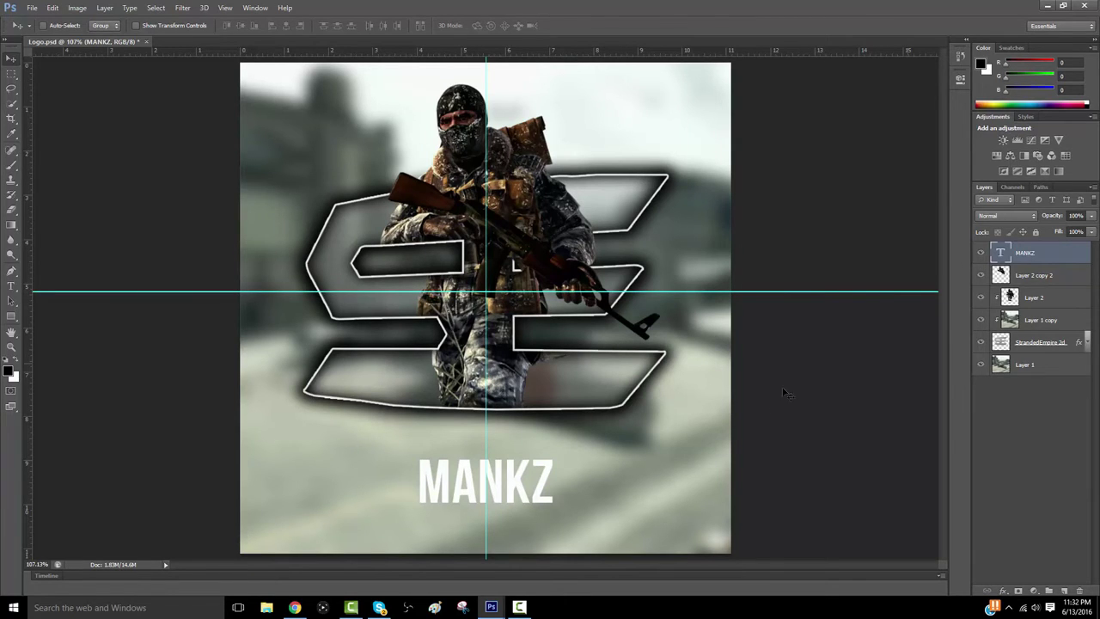
Warp the MANKZ text with a subtle Arc style bent about 4.3%
key(ctrl+t)
right_click(519, 483)
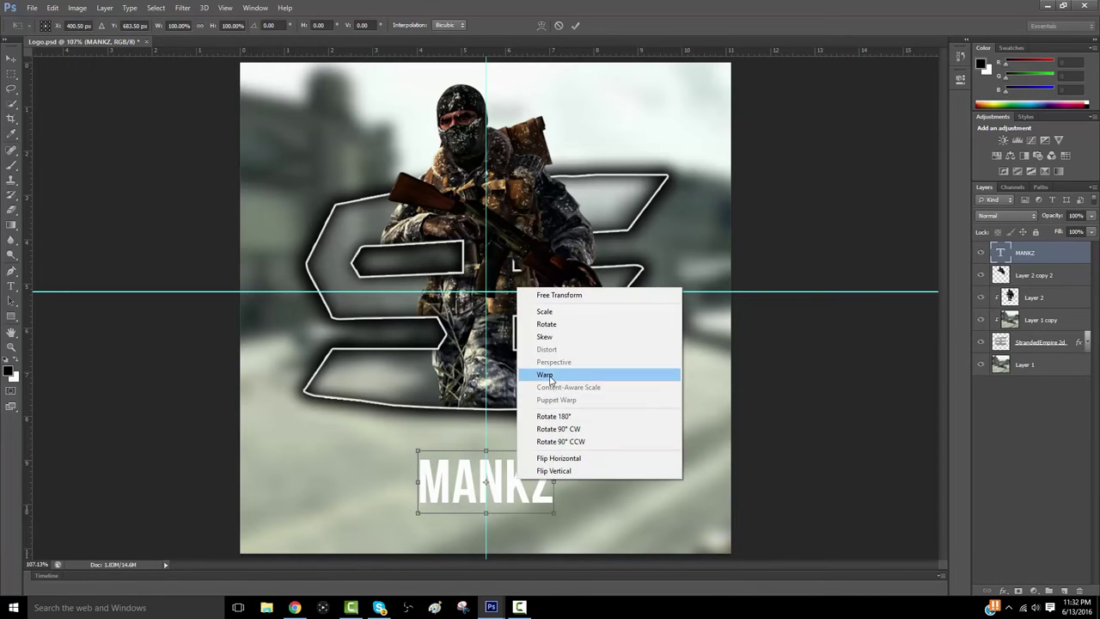
click(551, 376)
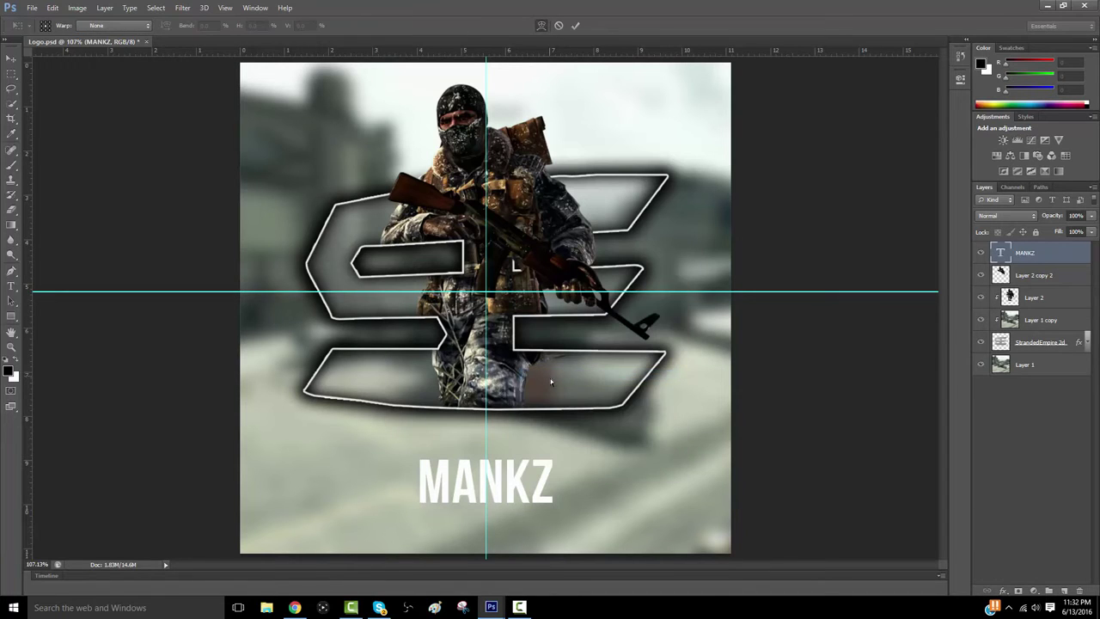
click(559, 25)
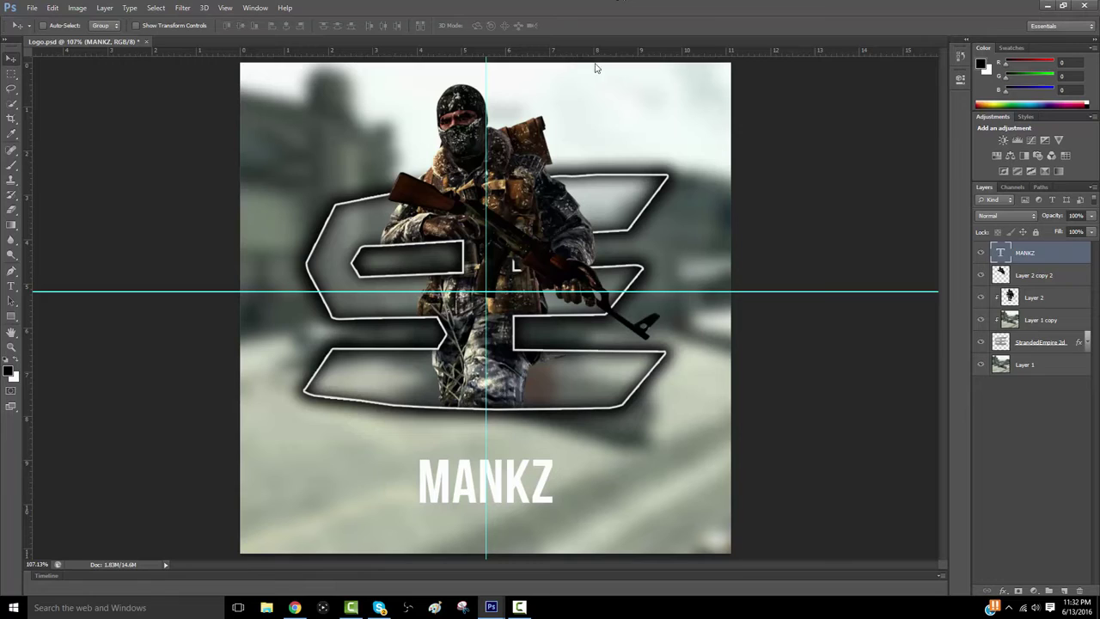
key(ctrl+t)
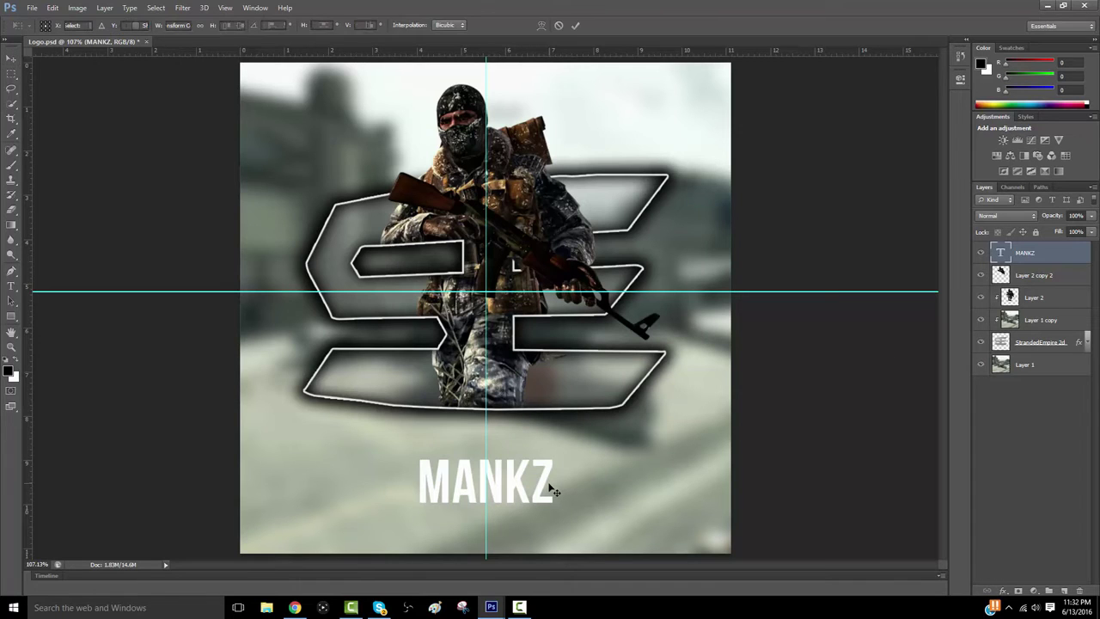
right_click(539, 485)
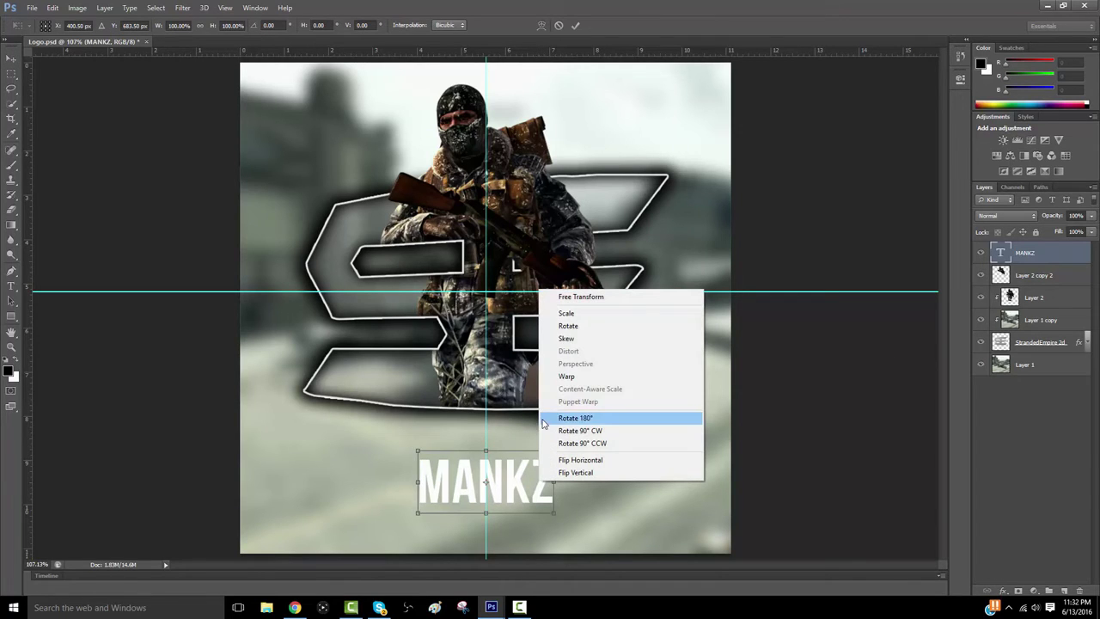
click(567, 383)
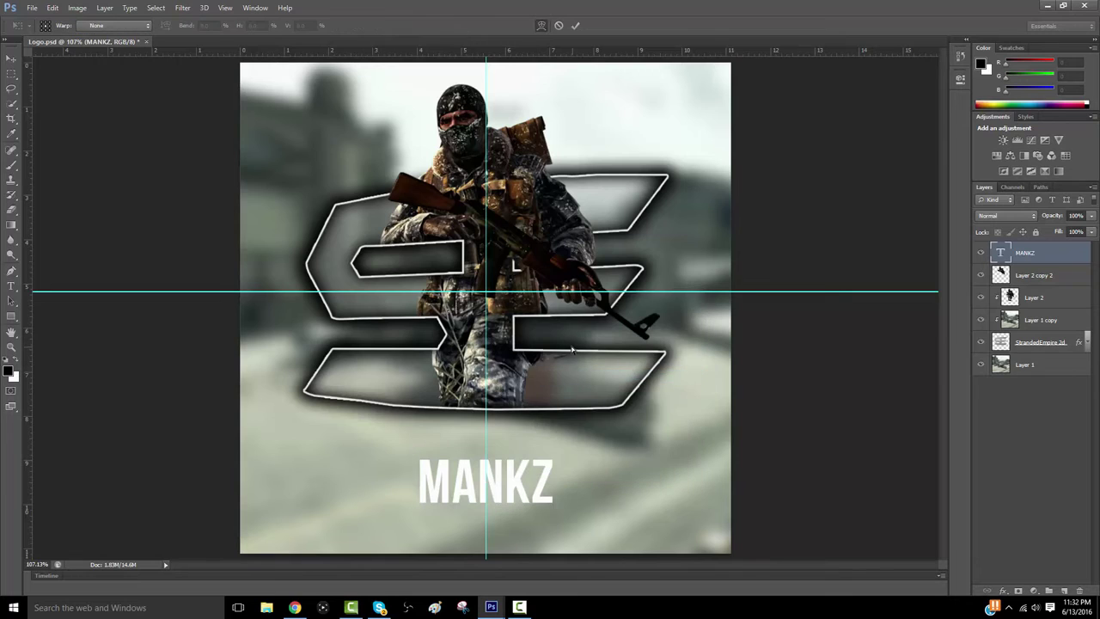
click(106, 28)
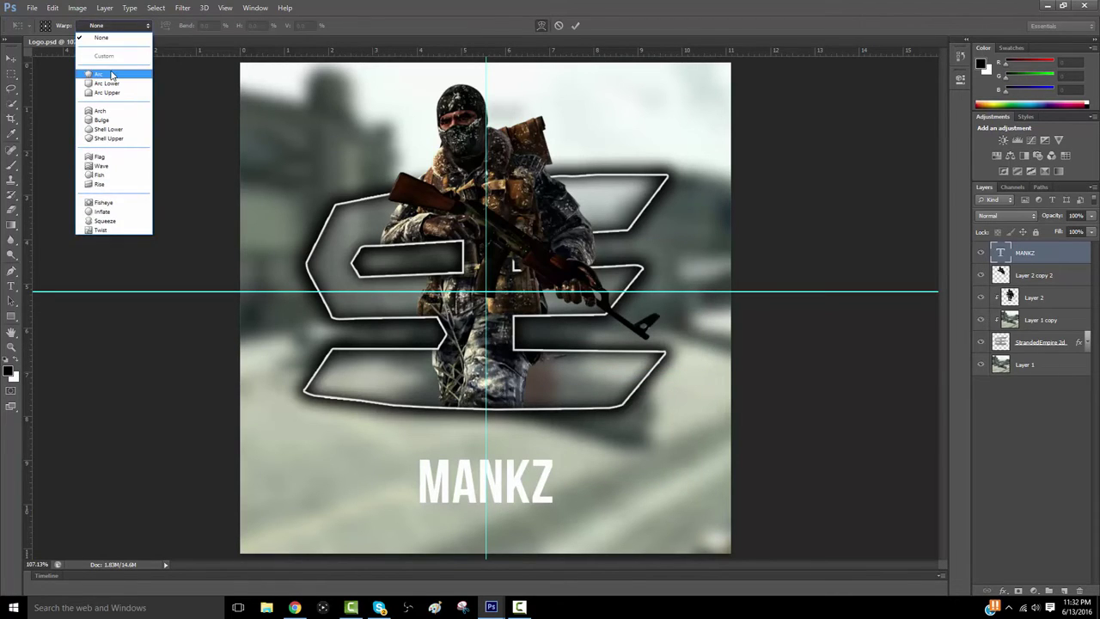
click(112, 75)
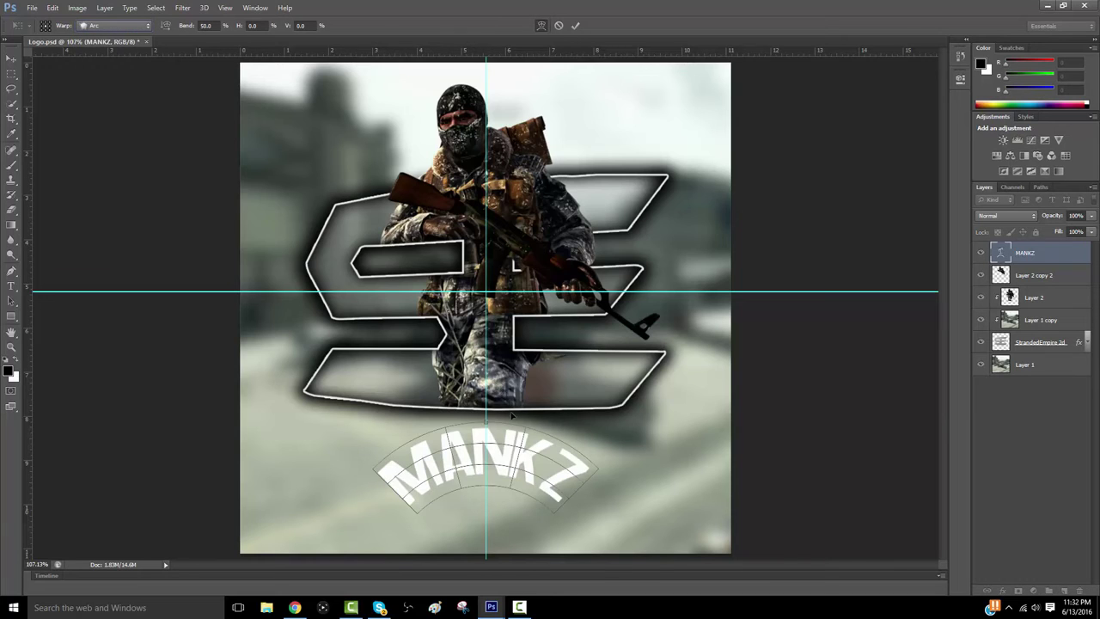
drag(487, 425, 487, 450)
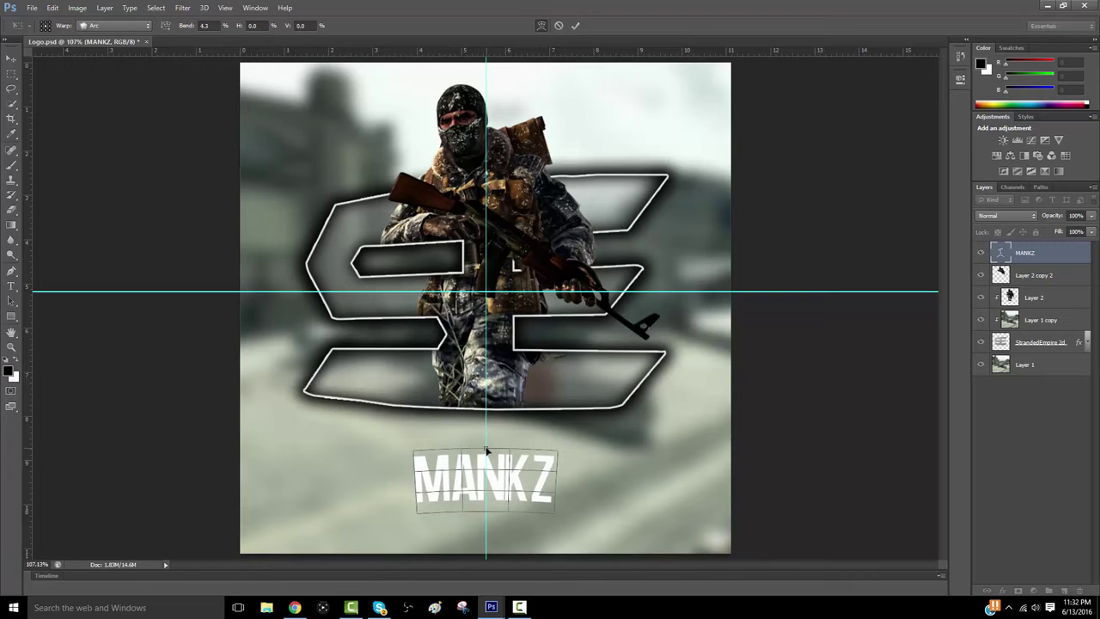
click(576, 26)
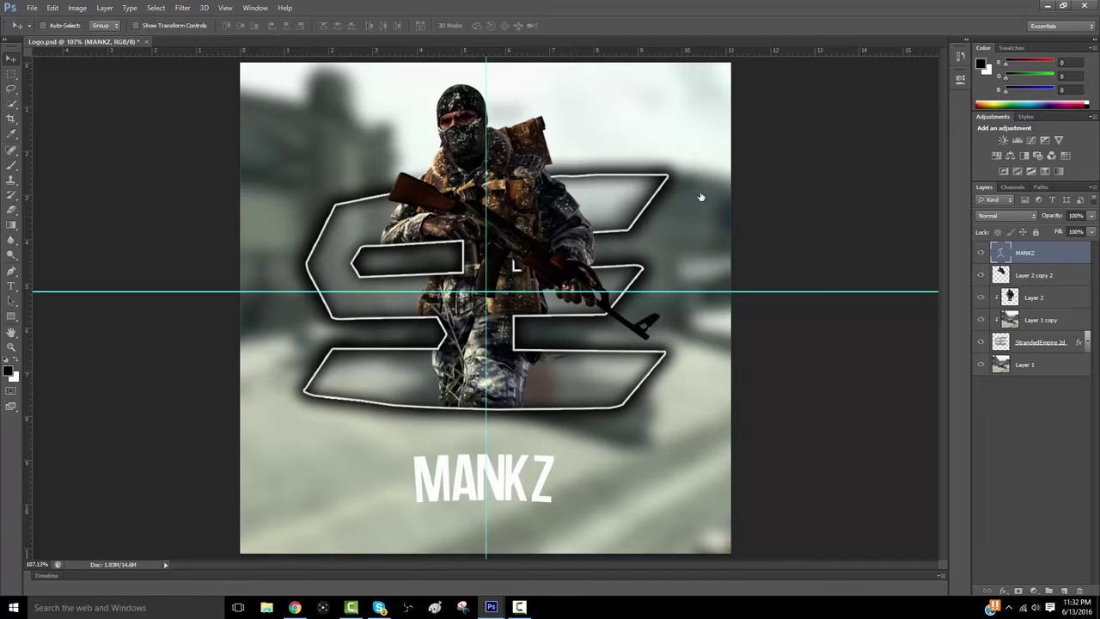
Give MANKZ a black Normal drop shadow: 100% opacity, distance 0, spread 15, size 24
double_click(1057, 252)
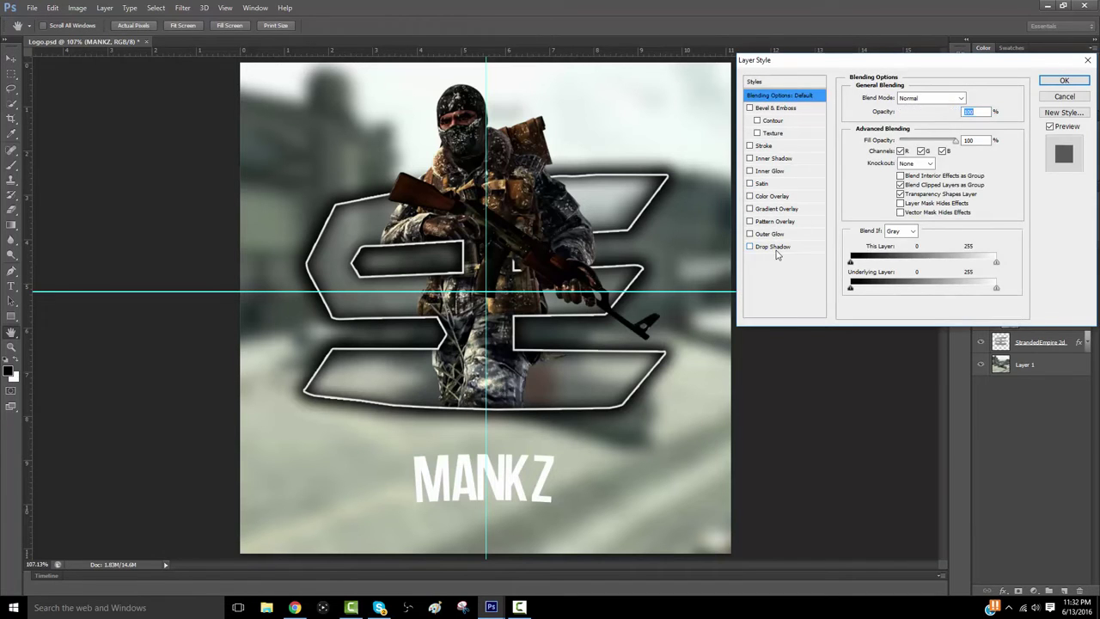
click(773, 247)
click(922, 98)
click(911, 103)
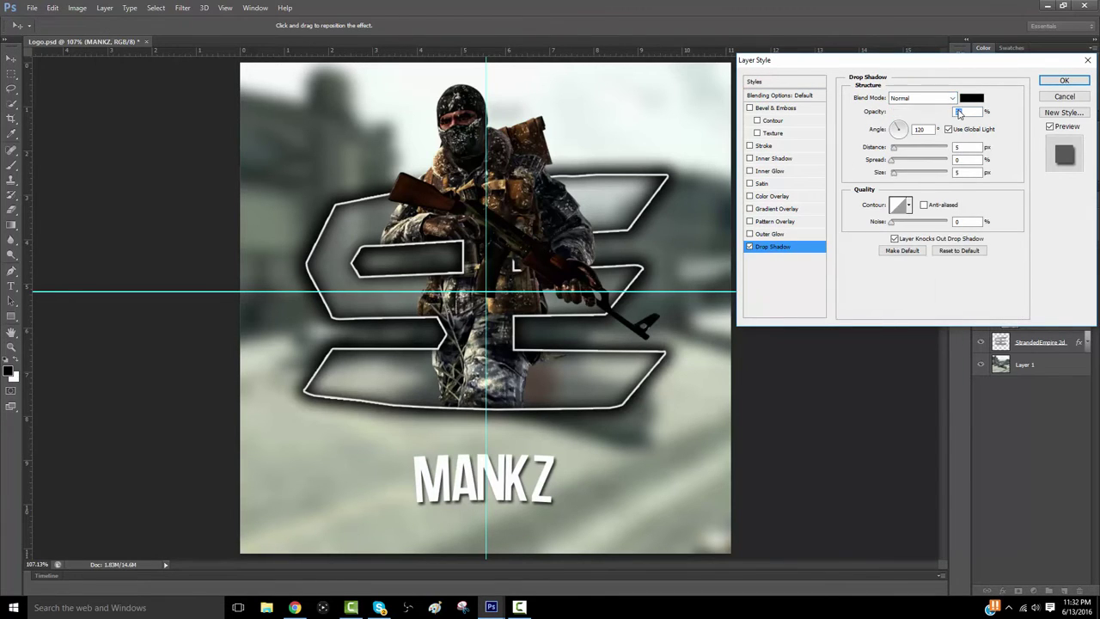
drag(934, 112, 947, 112)
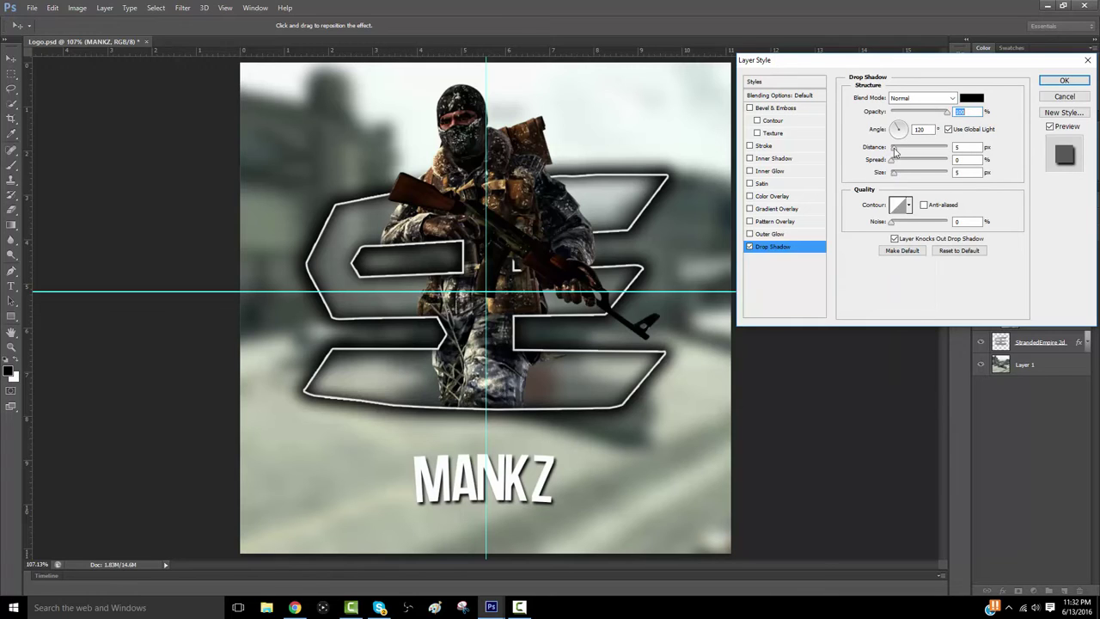
mouse_move(889, 148)
mouse_down()
mouse_move(904, 177)
mouse_move(903, 165)
mouse_up()
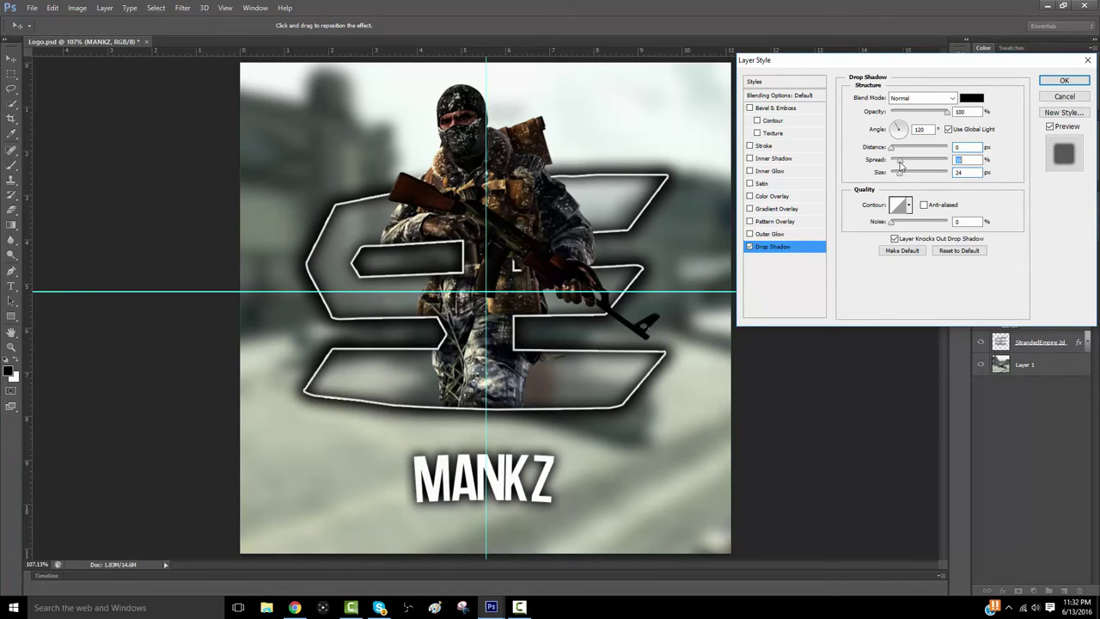
drag(899, 164, 899, 167)
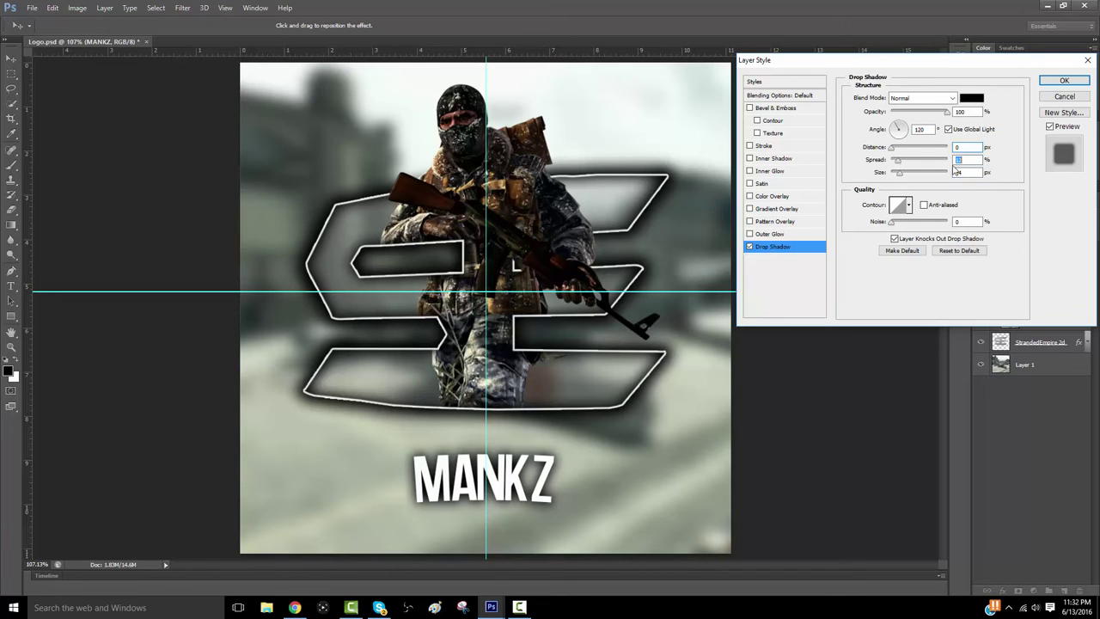
text(15)
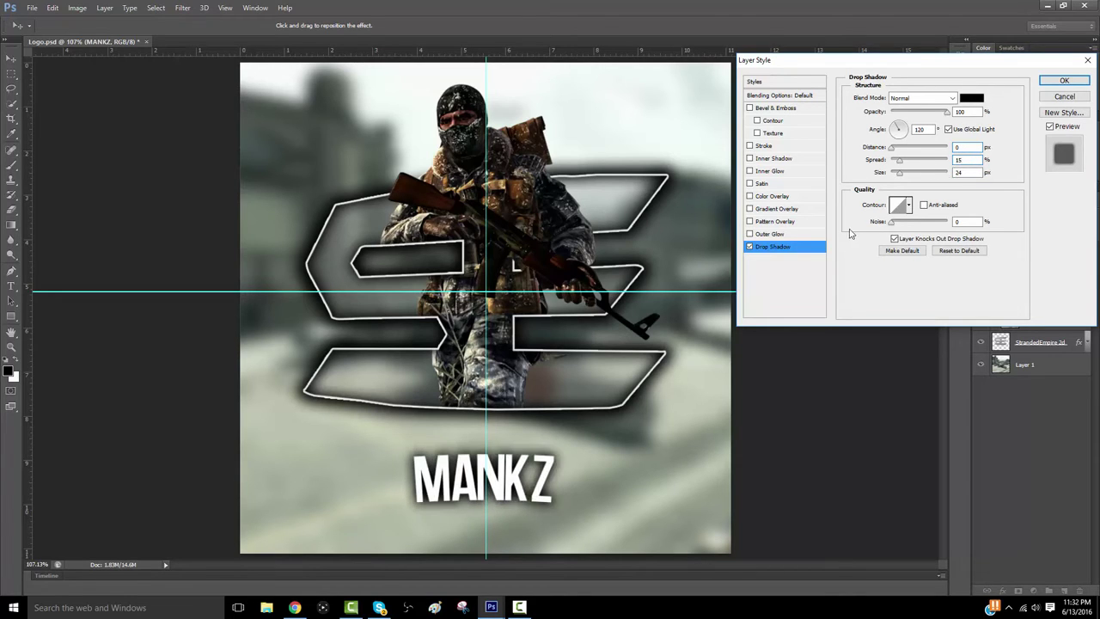
key(Return)
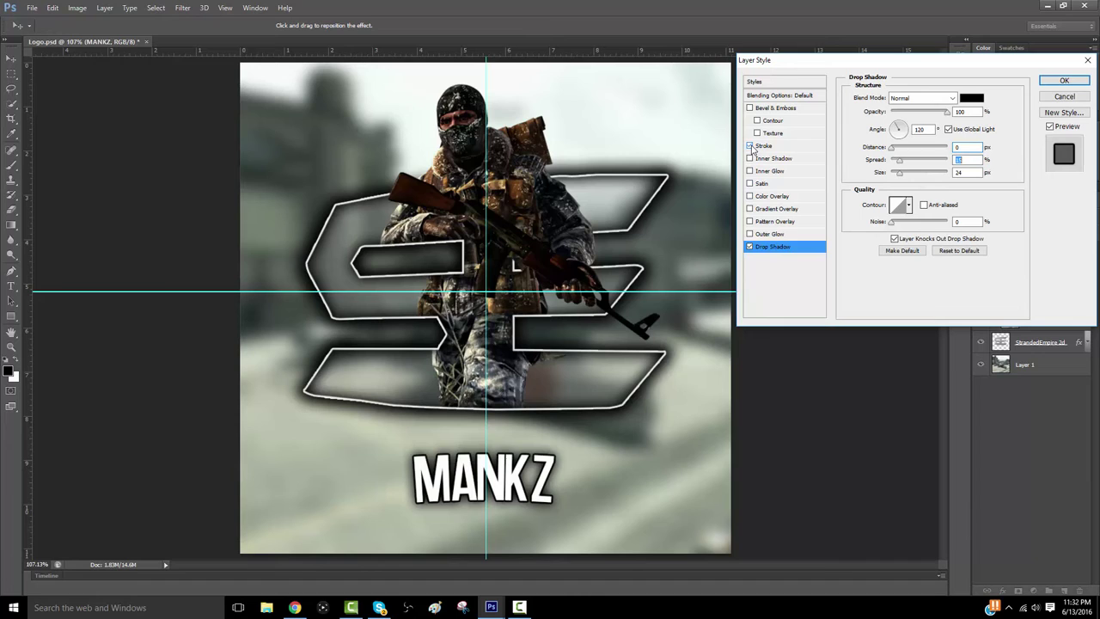
Add a Gradient Overlay to MANKZ with its left stop set to #eaeaea and a small scale
click(763, 210)
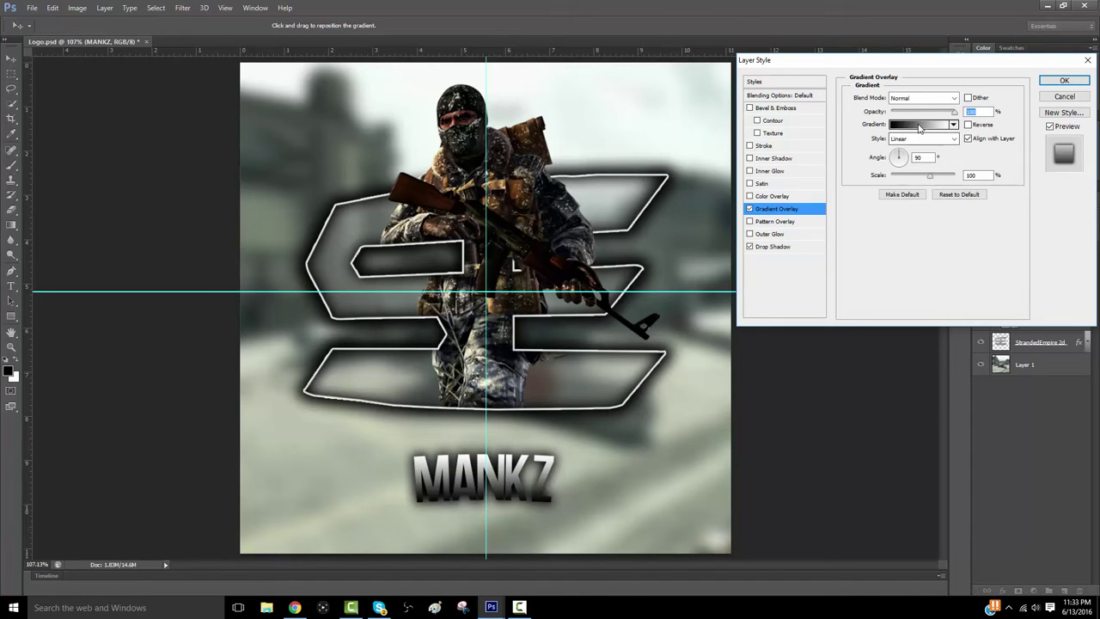
click(920, 125)
click(708, 335)
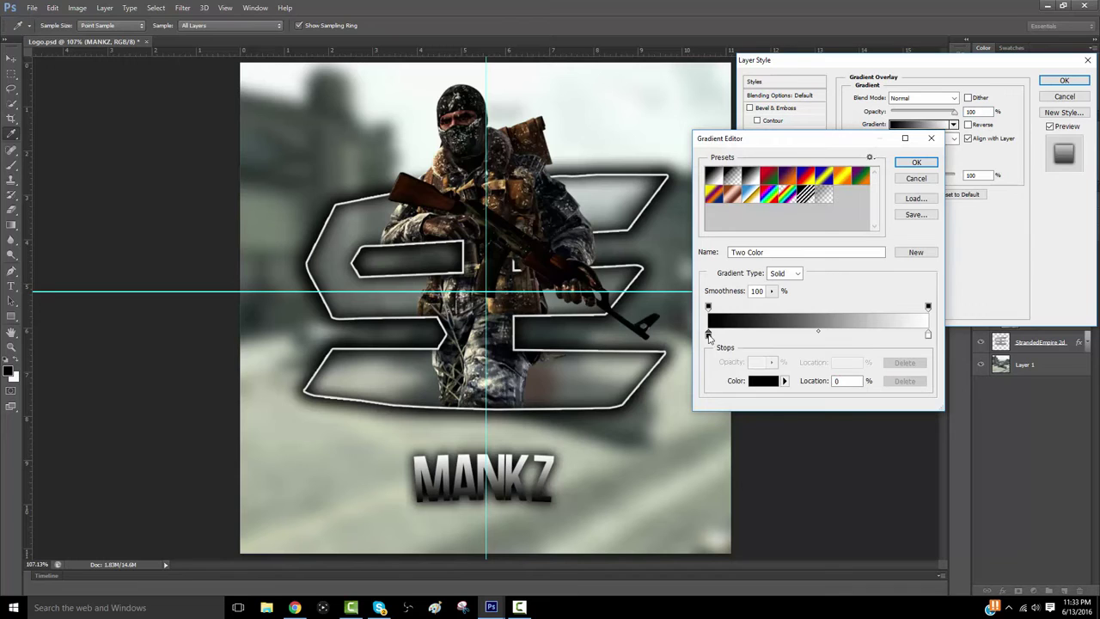
click(761, 381)
drag(765, 227, 714, 146)
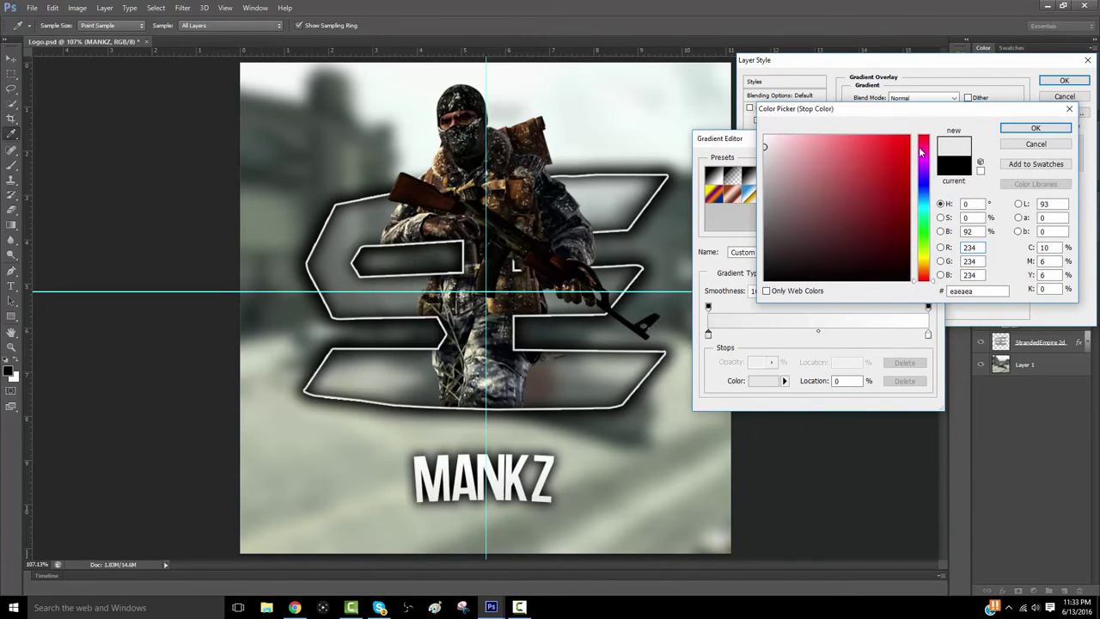
click(1012, 130)
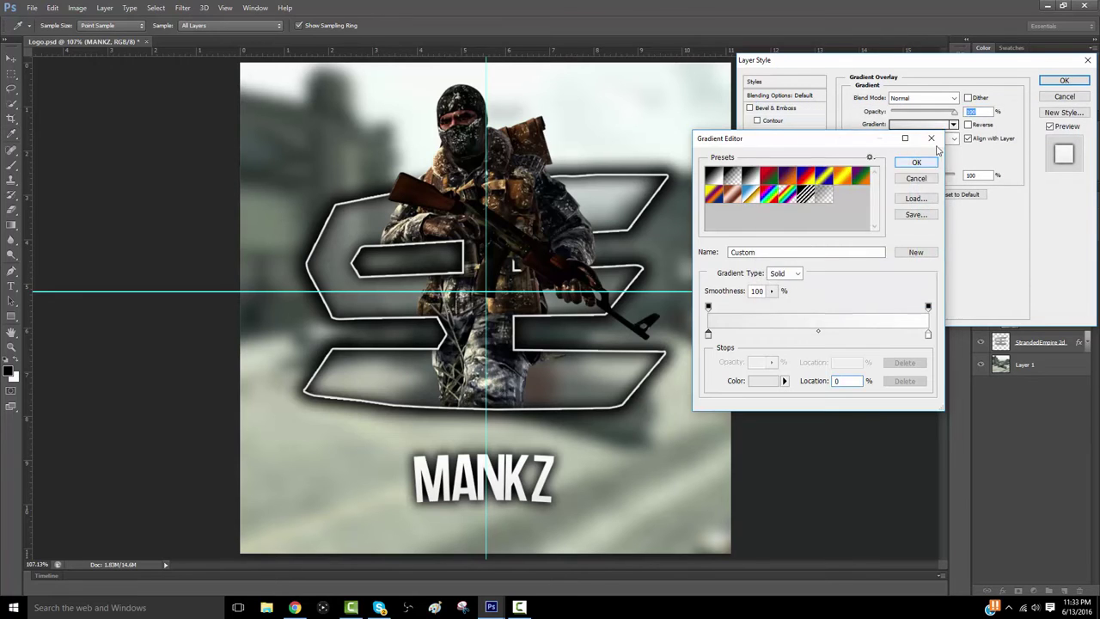
click(918, 158)
drag(927, 176, 888, 177)
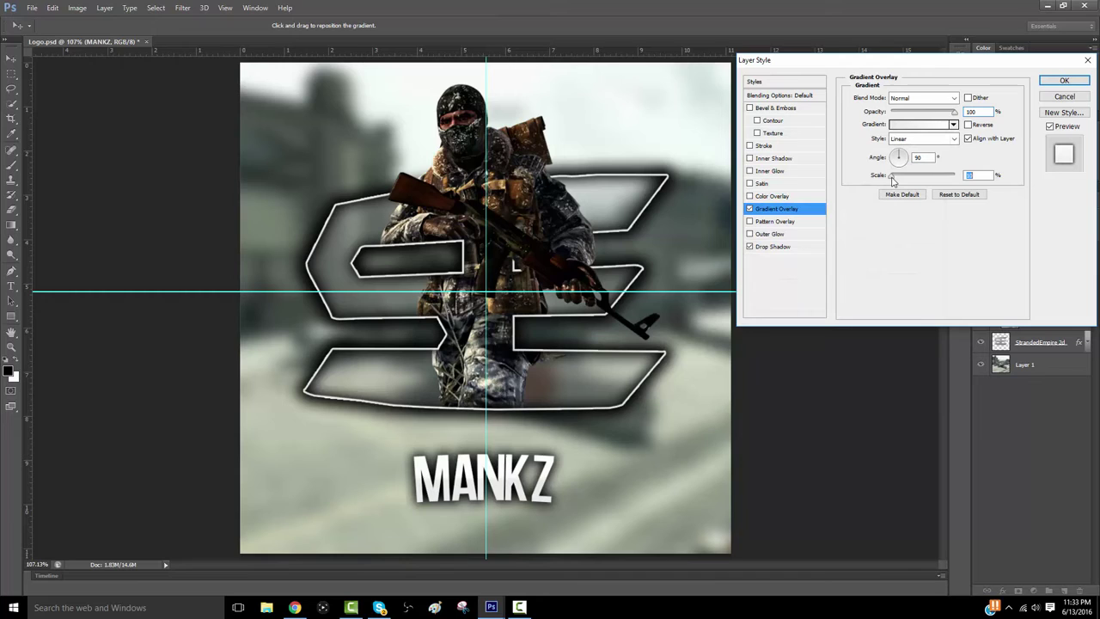
drag(894, 179, 905, 180)
Add an inner Bevel & Emboss to MANKZ with Soften raised to 10, toggling it to compare
click(749, 108)
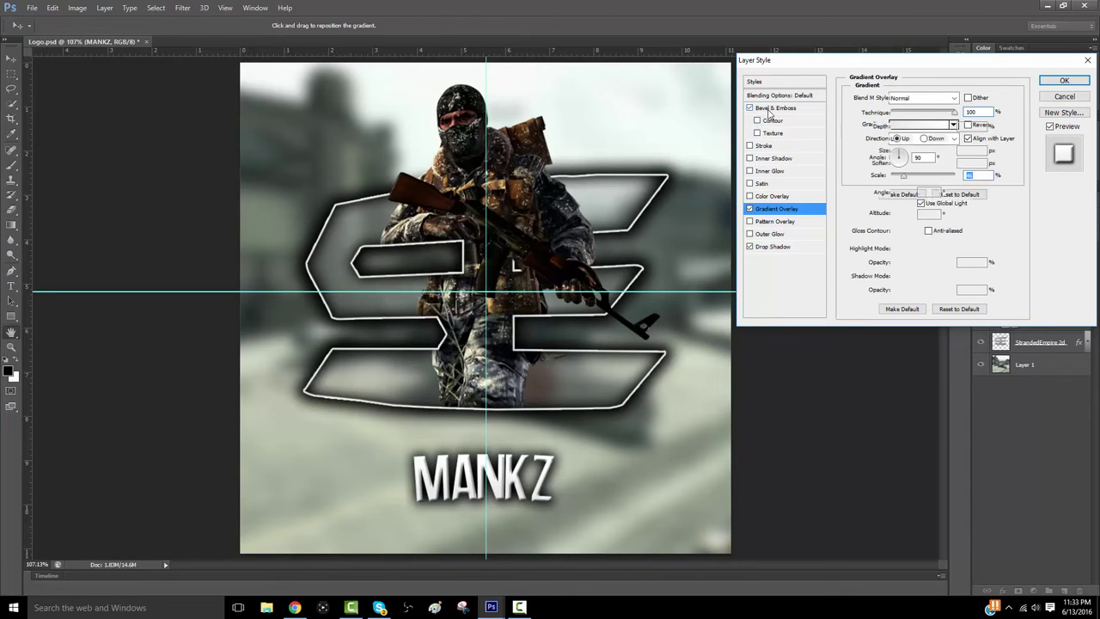
click(769, 109)
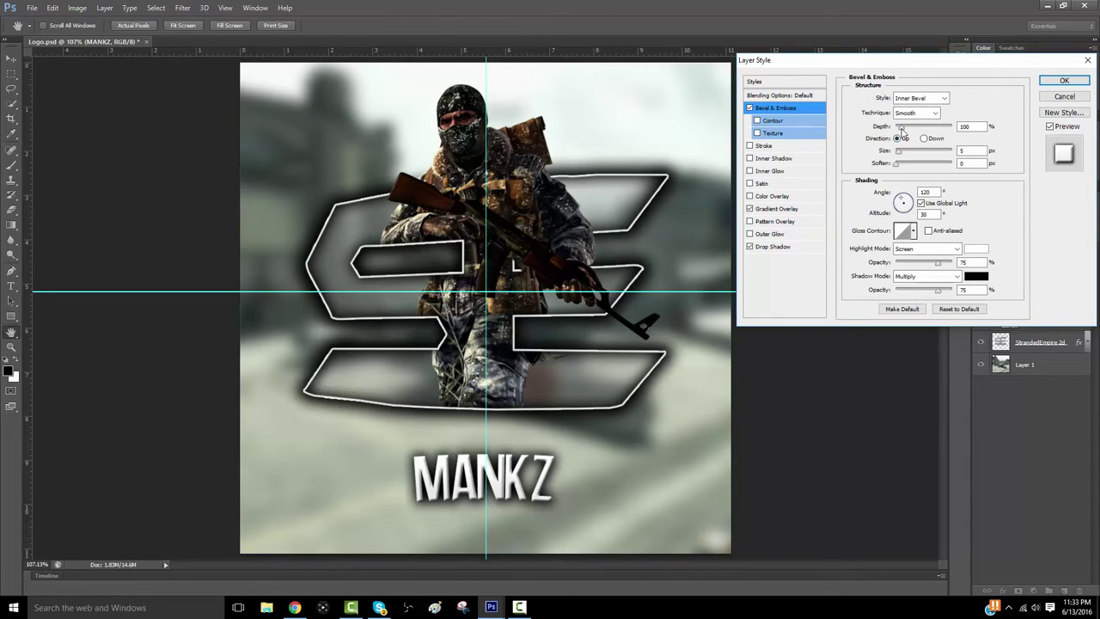
drag(897, 163, 932, 167)
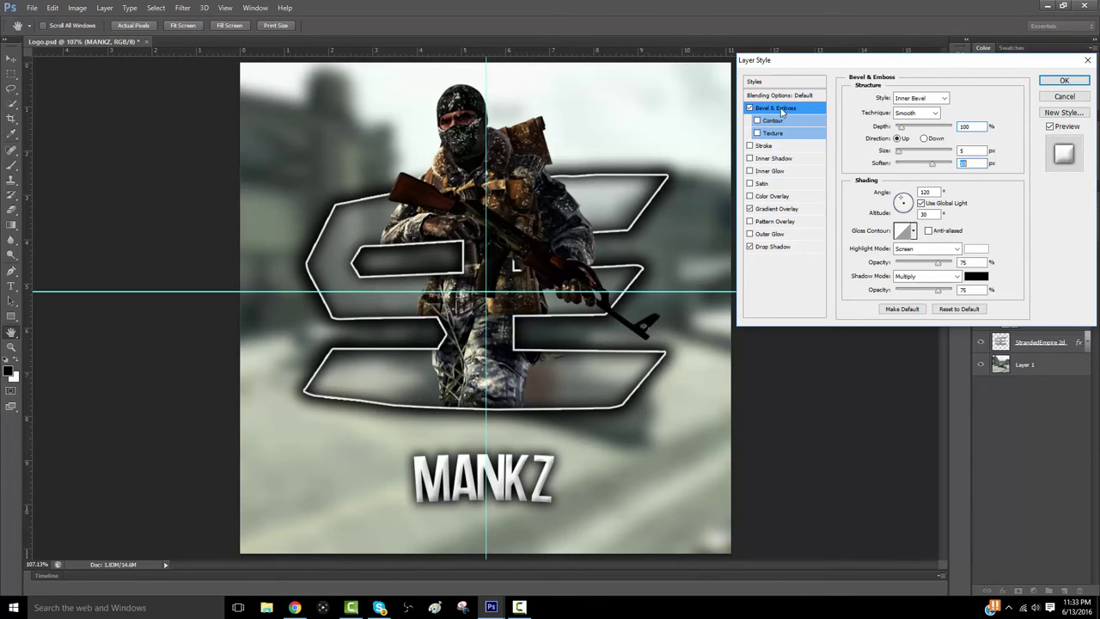
click(749, 109)
click(749, 108)
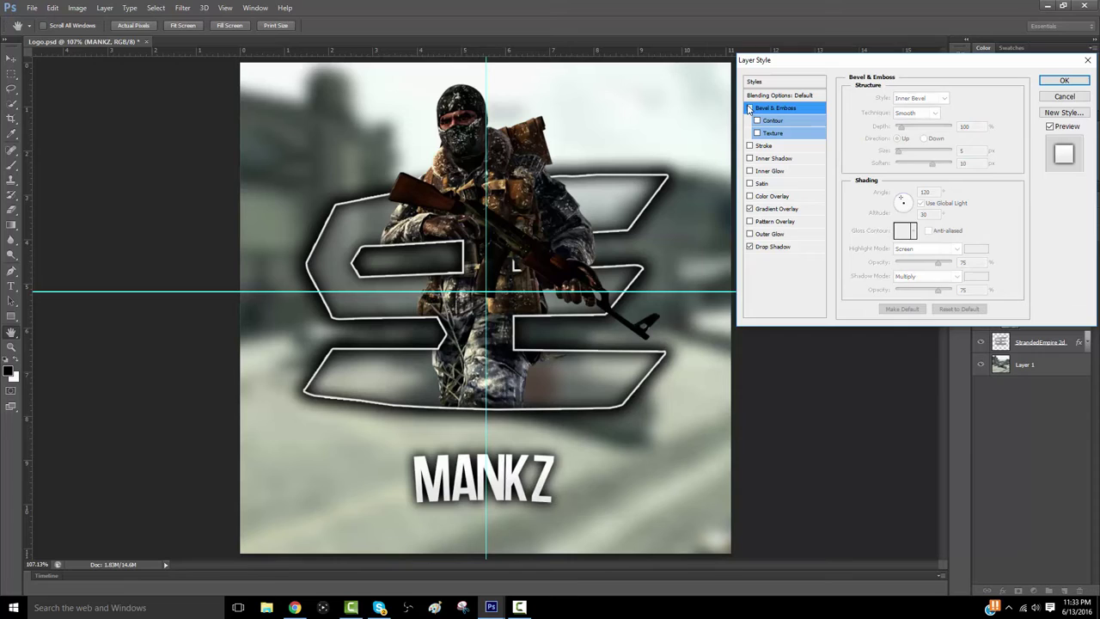
click(750, 108)
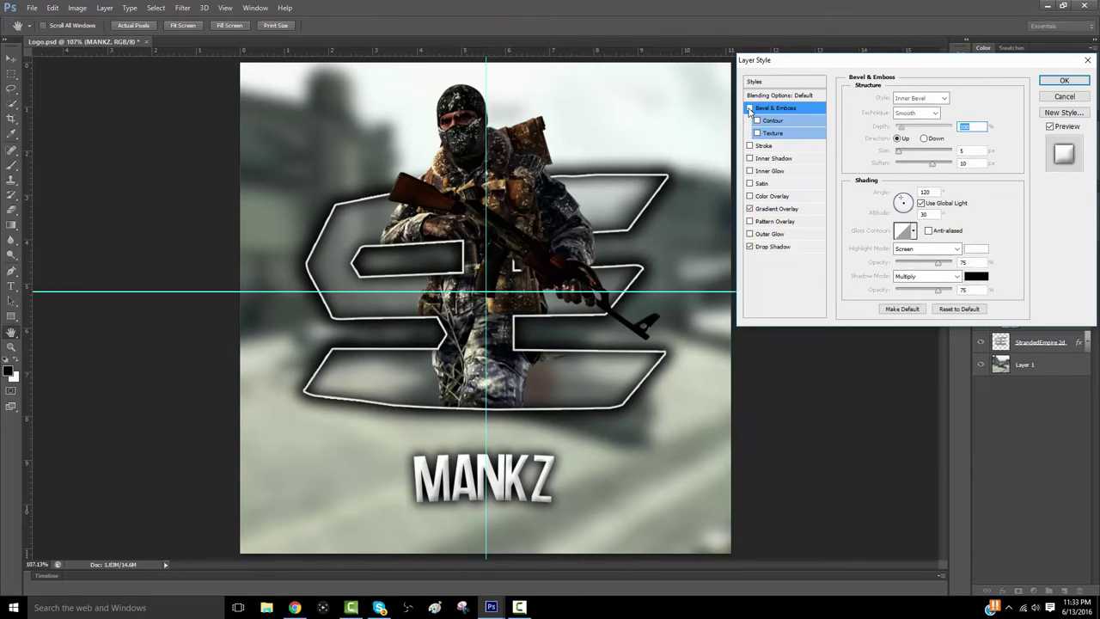
click(749, 108)
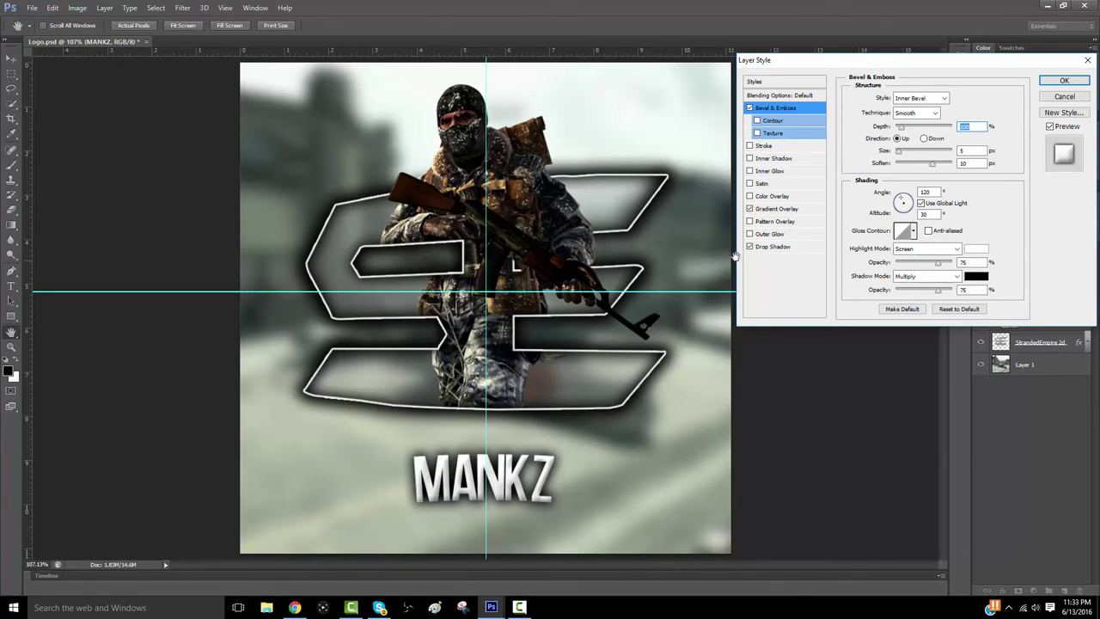
Keep the Drop Shadow spread at 15 and apply all the MANKZ layer styles
click(774, 246)
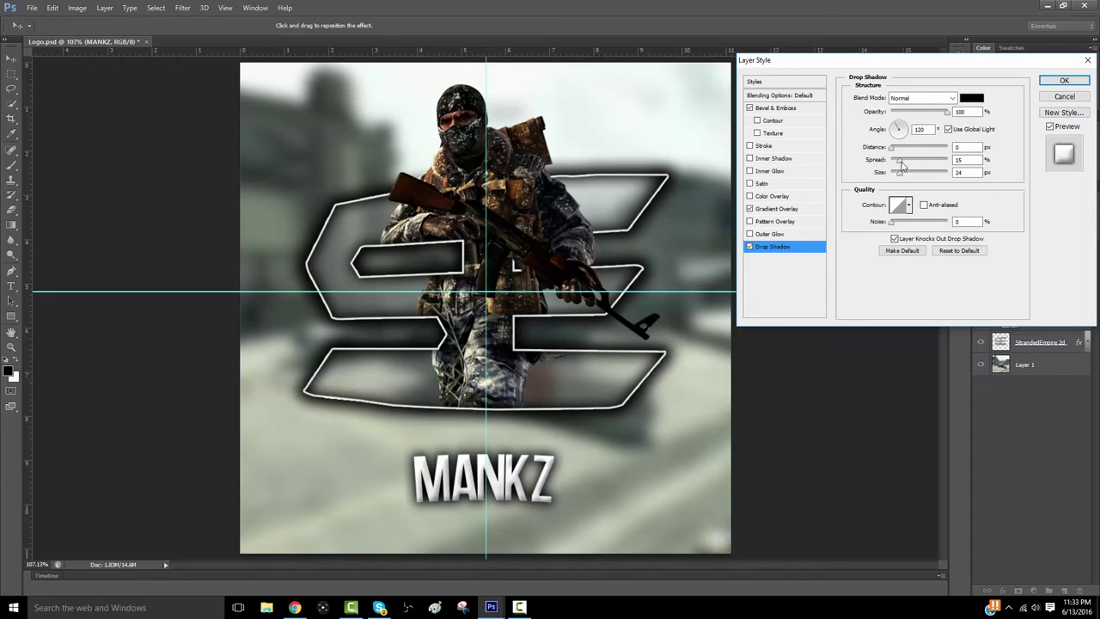
mouse_move(902, 165)
mouse_down()
mouse_move(911, 161)
mouse_move(899, 162)
mouse_move(900, 179)
mouse_up()
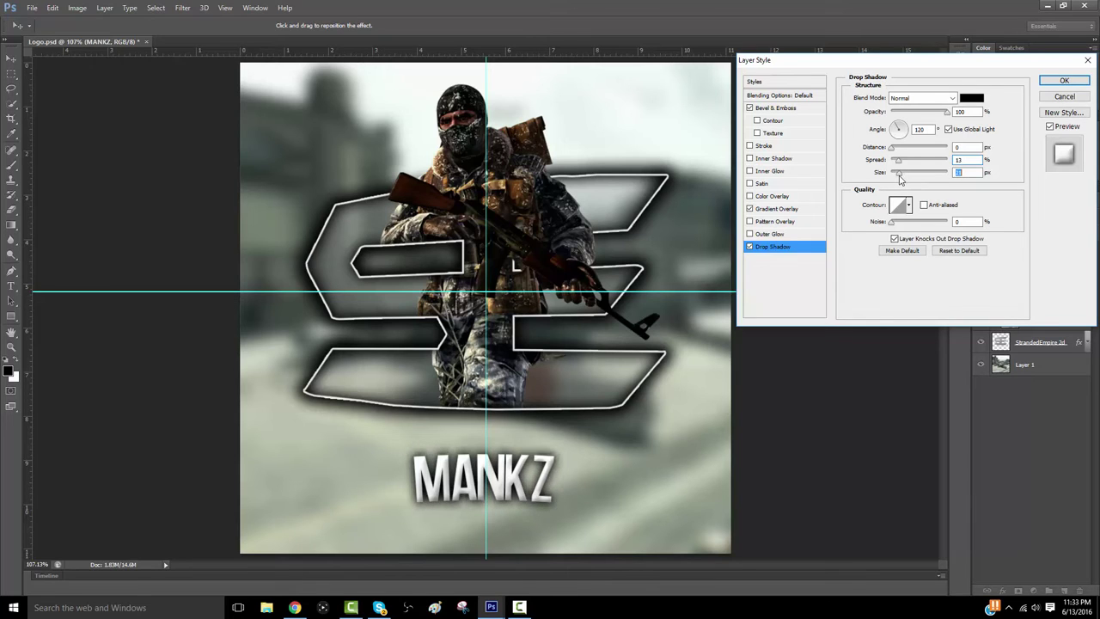
click(1058, 82)
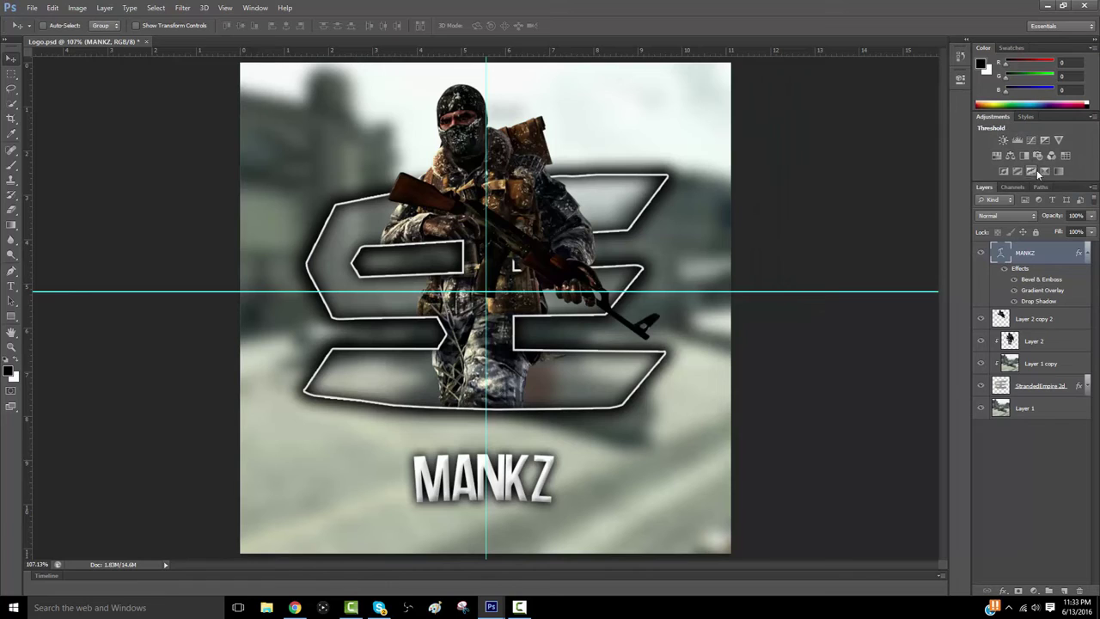
Add a new empty Layer 3 directly above the background photo Layer 1
click(1085, 254)
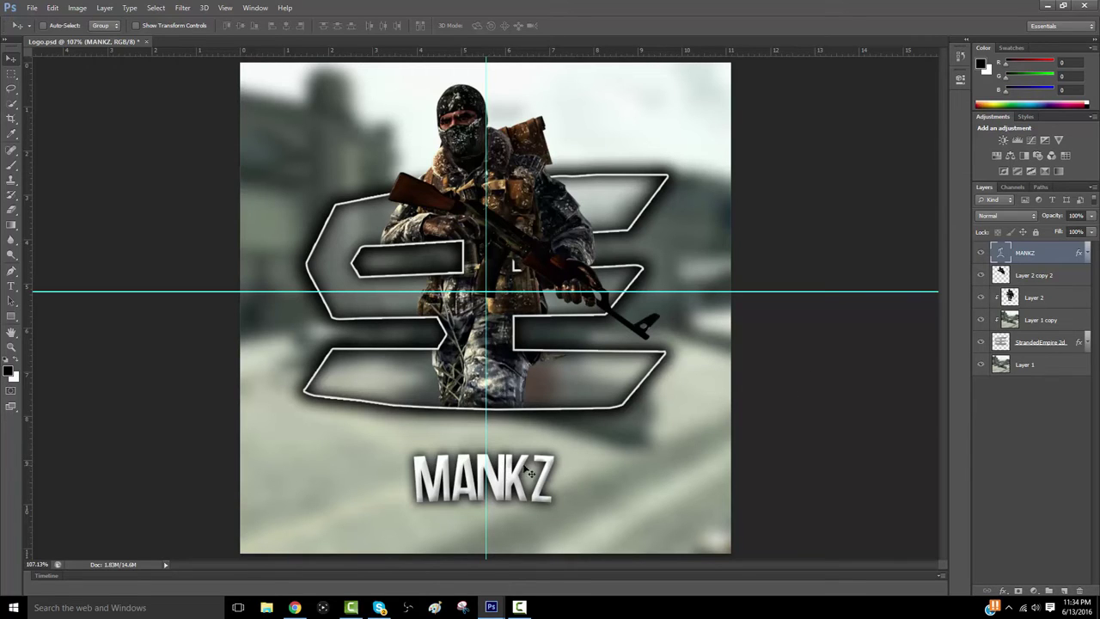
click(1004, 365)
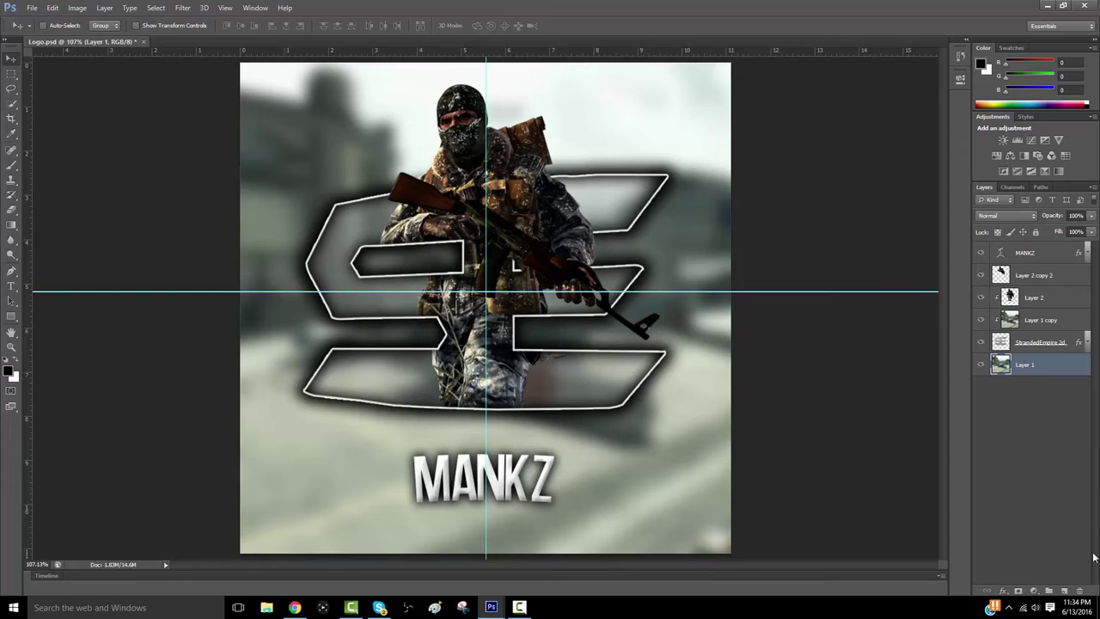
click(1066, 589)
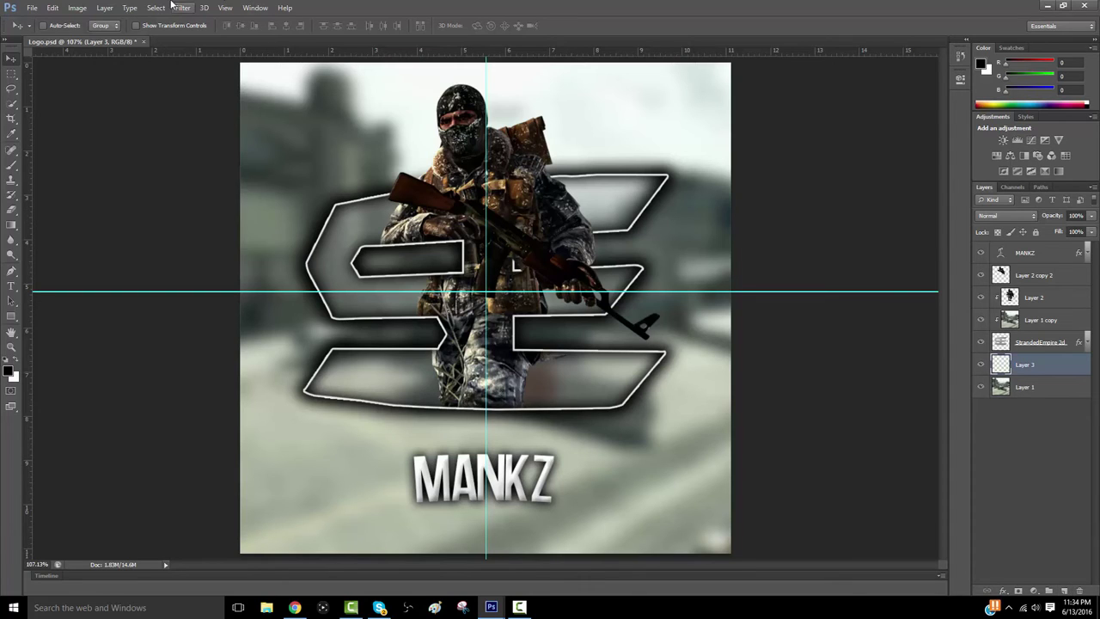
click(1019, 387)
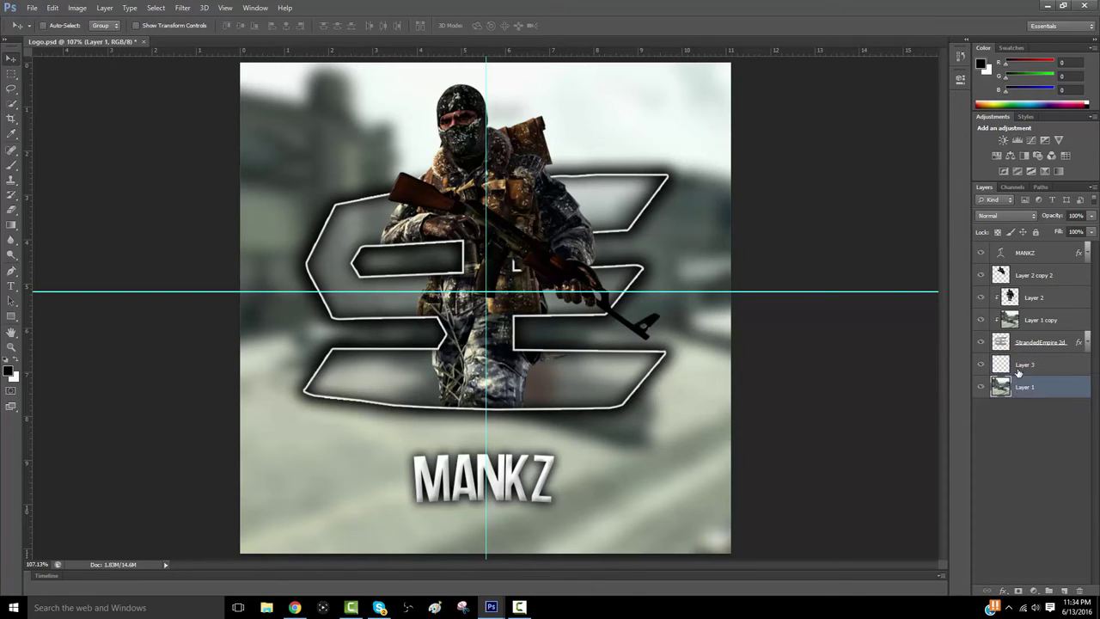
click(1018, 370)
Fill Layer 3 with black using Edit > Fill
click(74, 8)
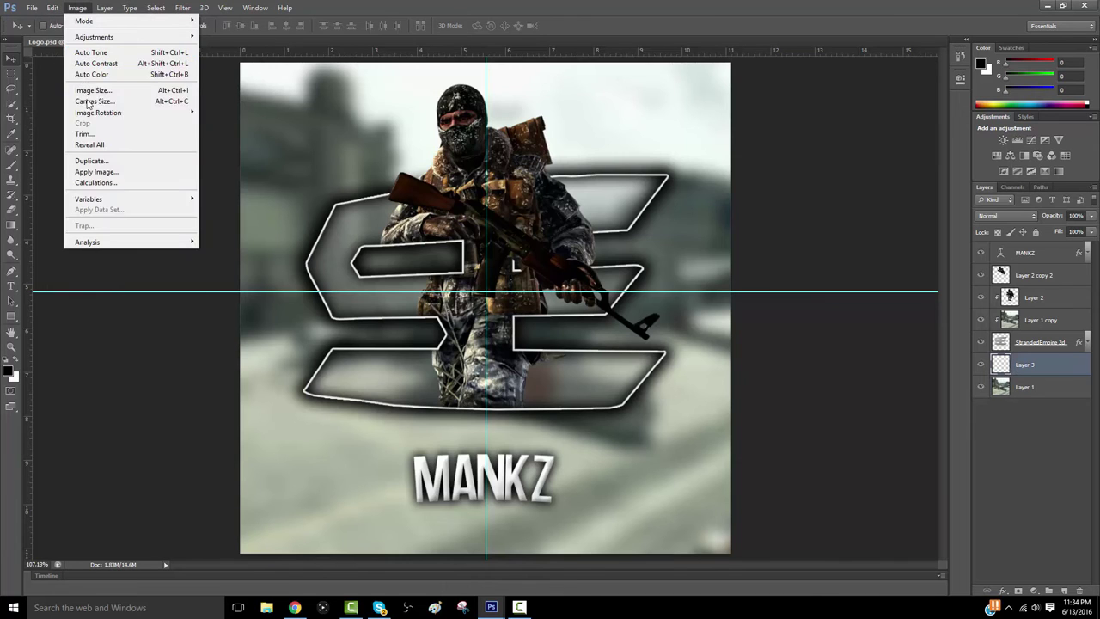
mouse_move(53, 7)
click(78, 172)
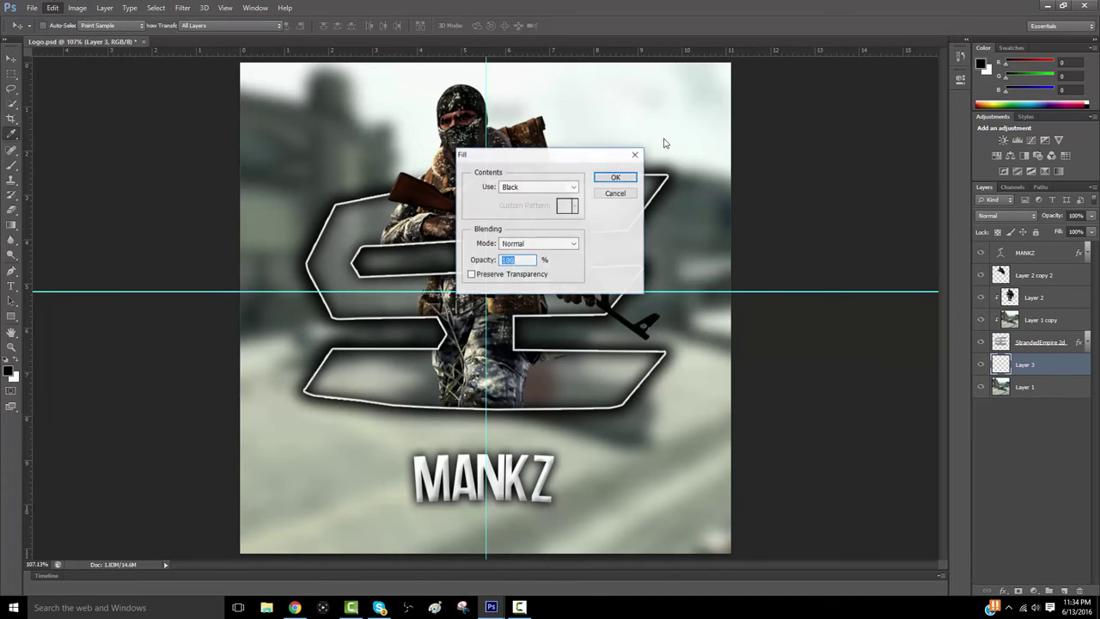
click(611, 178)
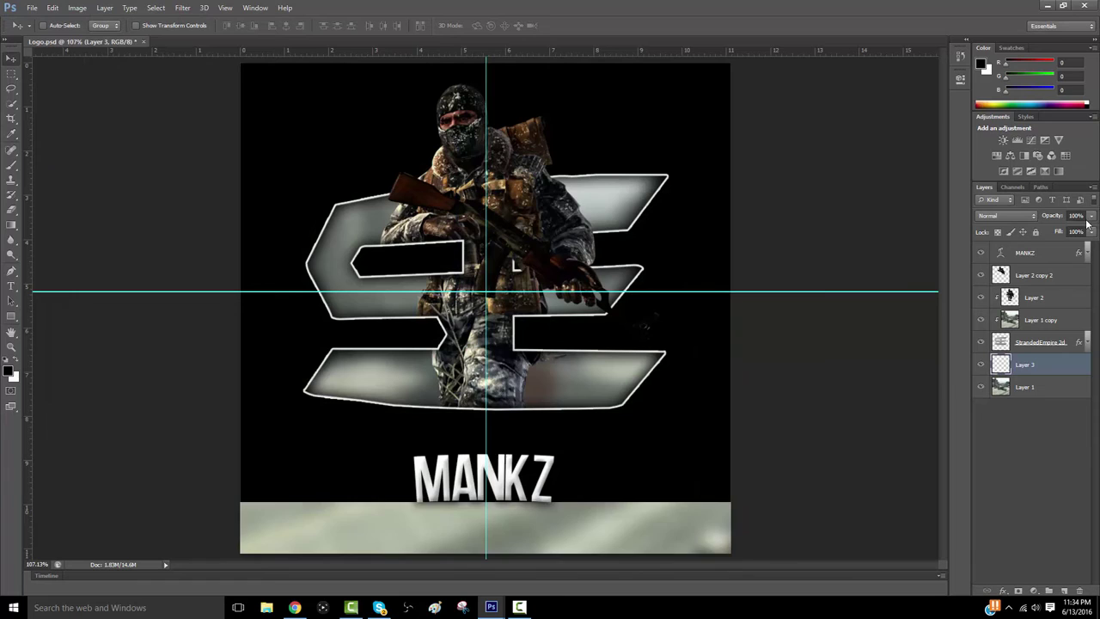
Lower the black Layer 3's opacity to about 30% so it dims the blurred backdrop
click(1091, 216)
drag(1089, 230, 1067, 232)
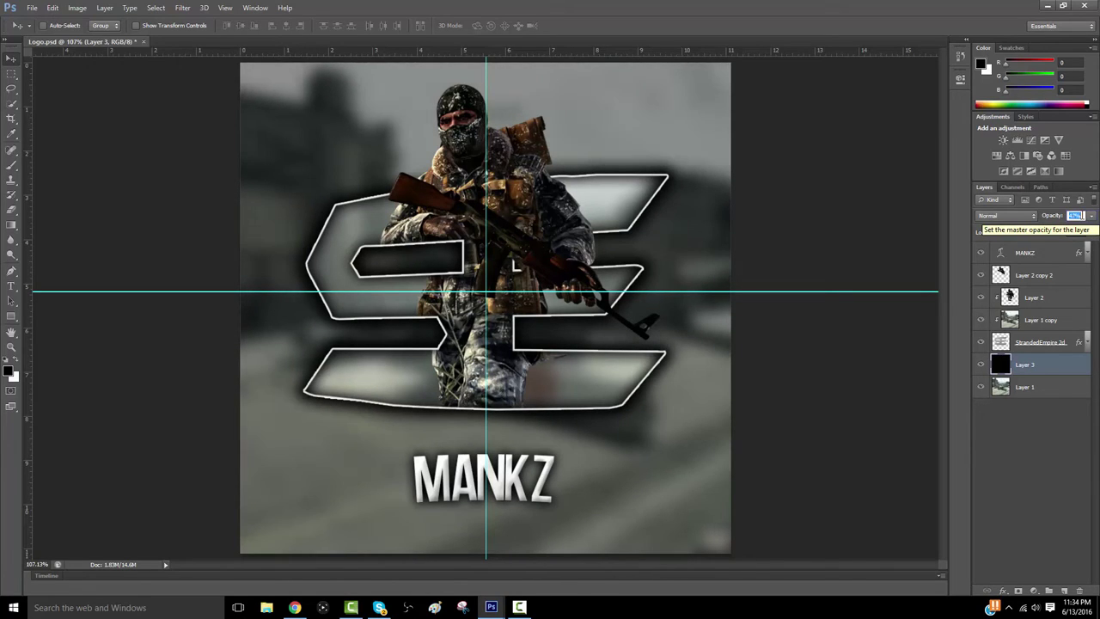
key(Up)
key(Up)
key(Up)
key(Up)
key(Up)
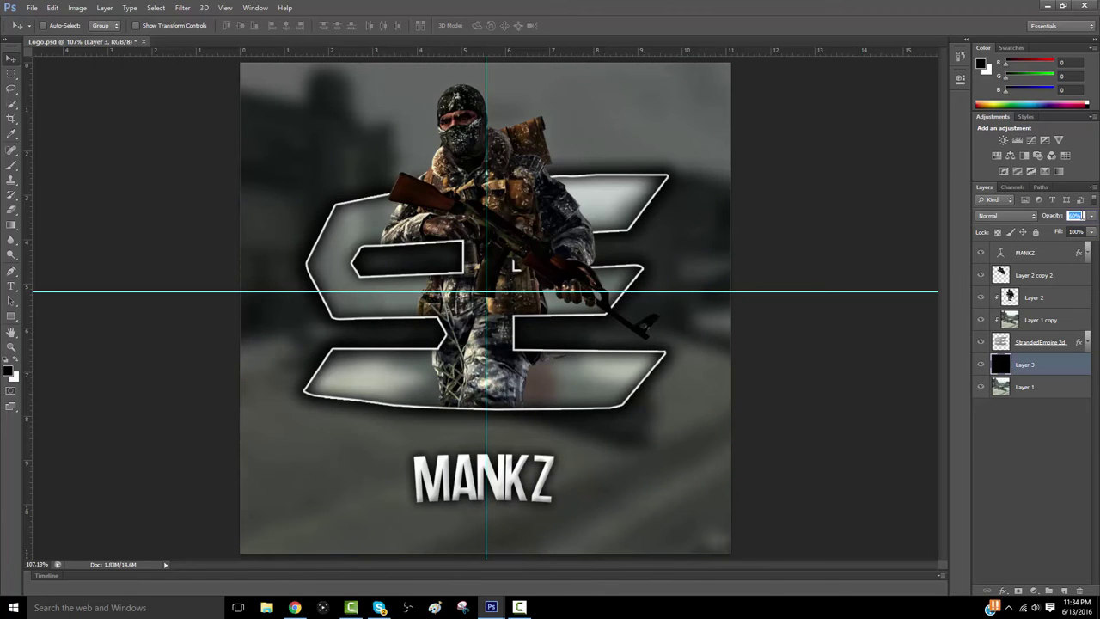
click(1038, 273)
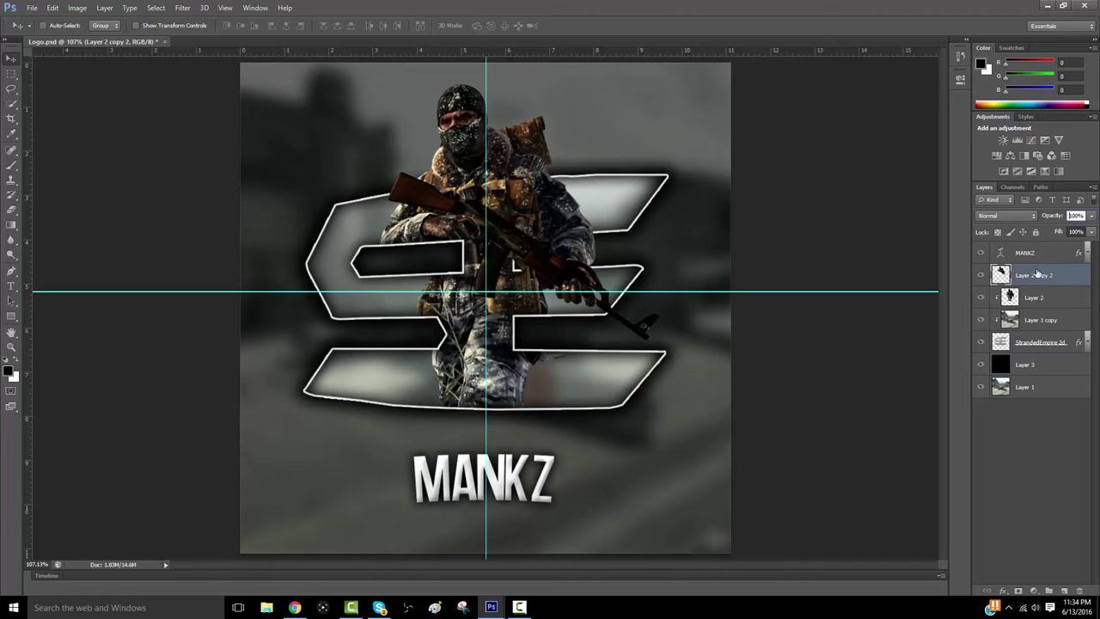
click(1036, 369)
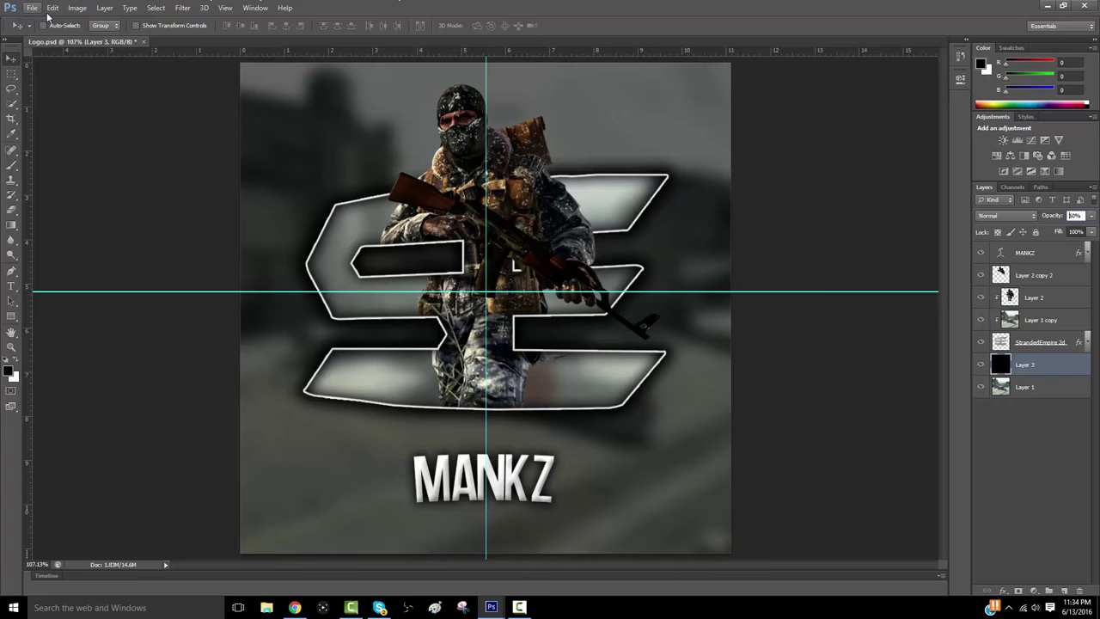
Deselect all layers and export the 800×800 logo through Save for Web as JPEG High
click(181, 7)
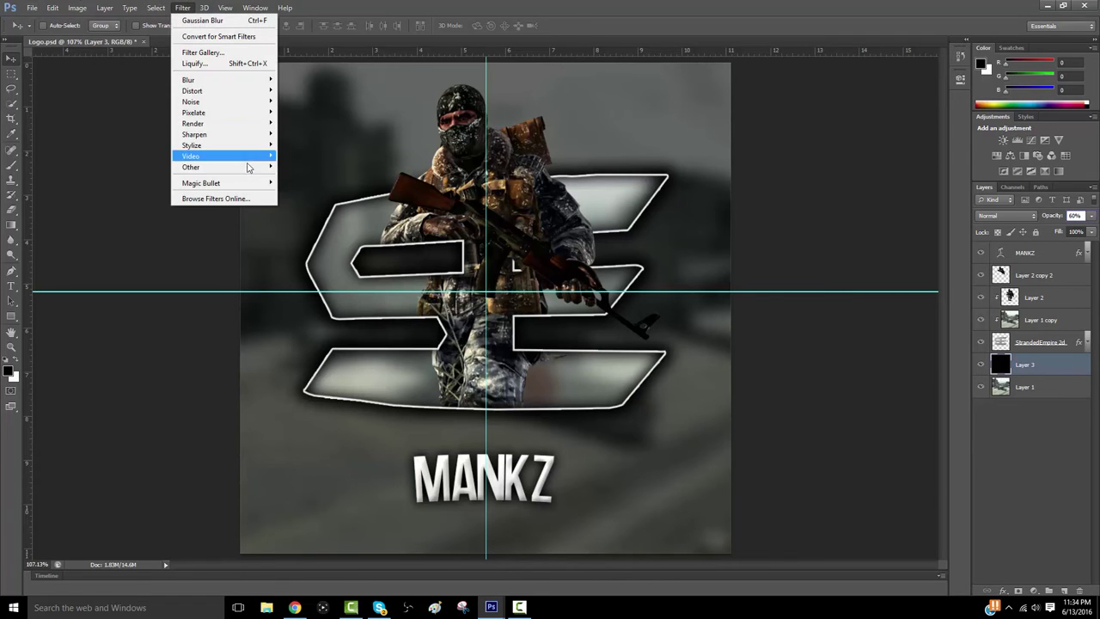
mouse_move(260, 186)
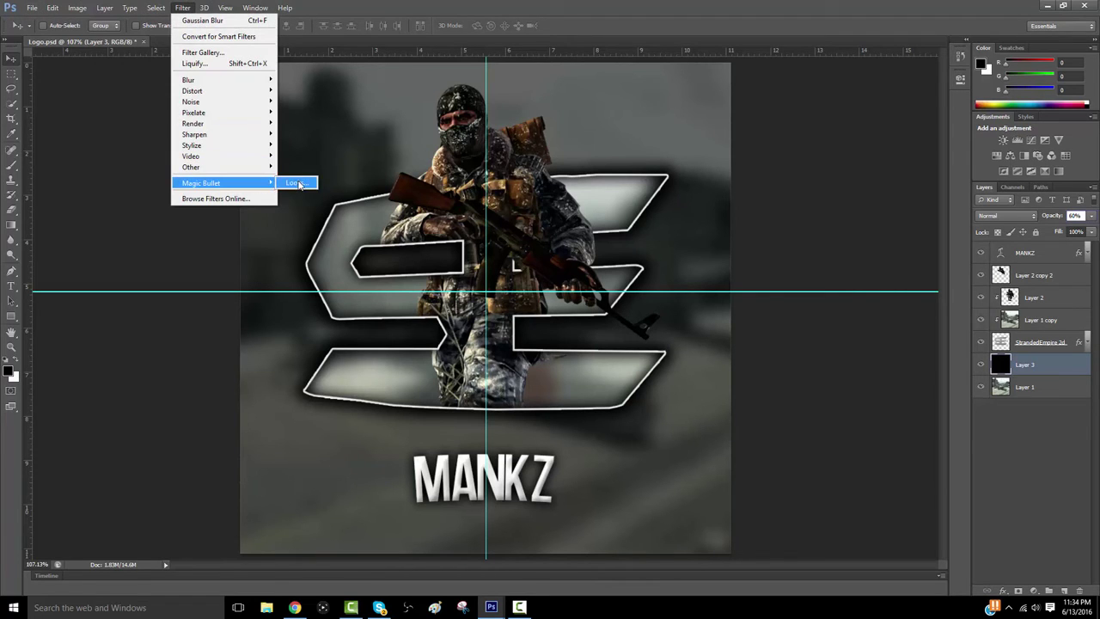
click(350, 5)
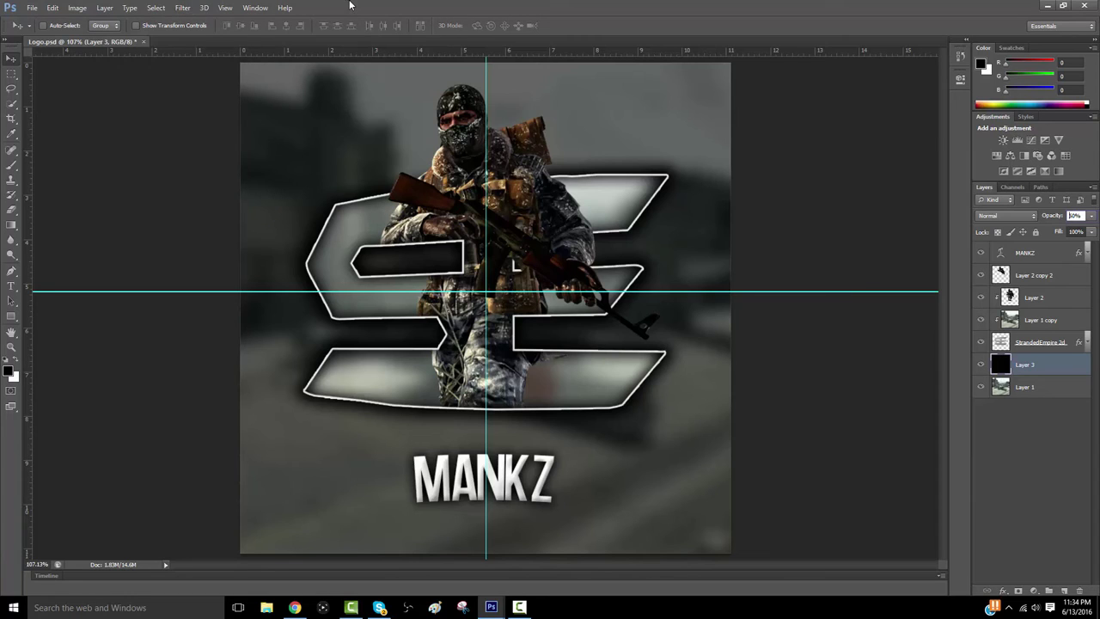
click(1048, 436)
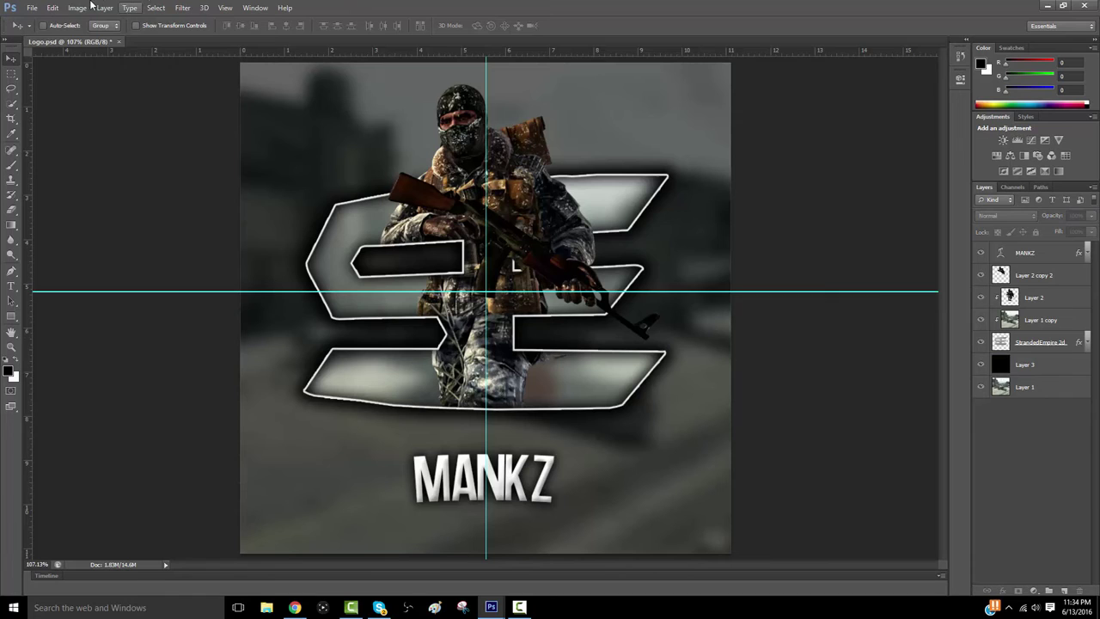
click(35, 9)
click(88, 165)
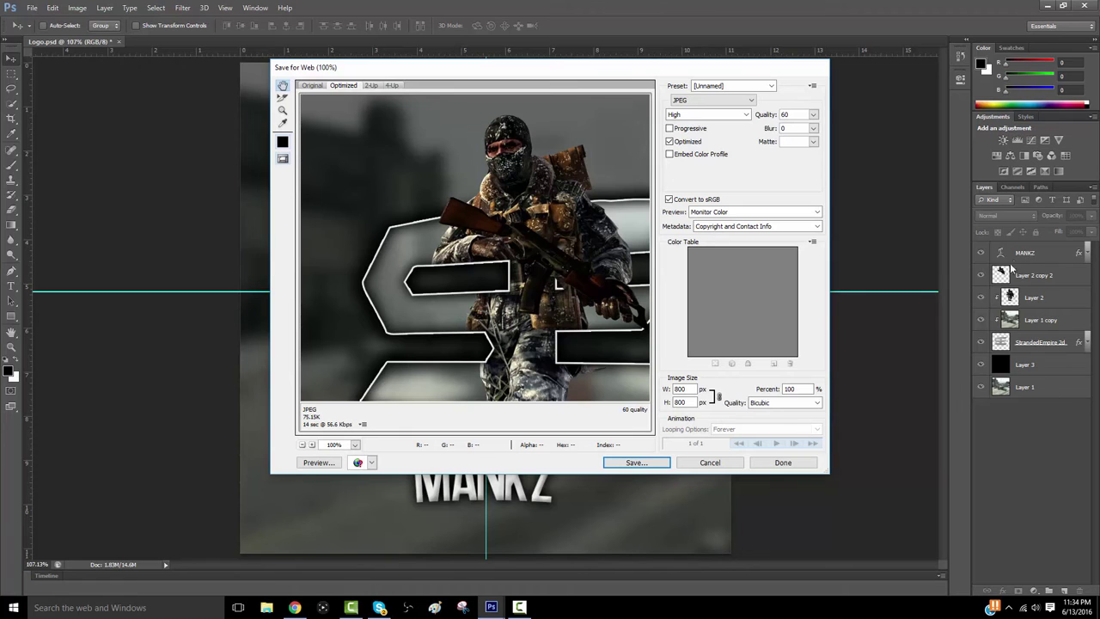
drag(539, 269, 488, 172)
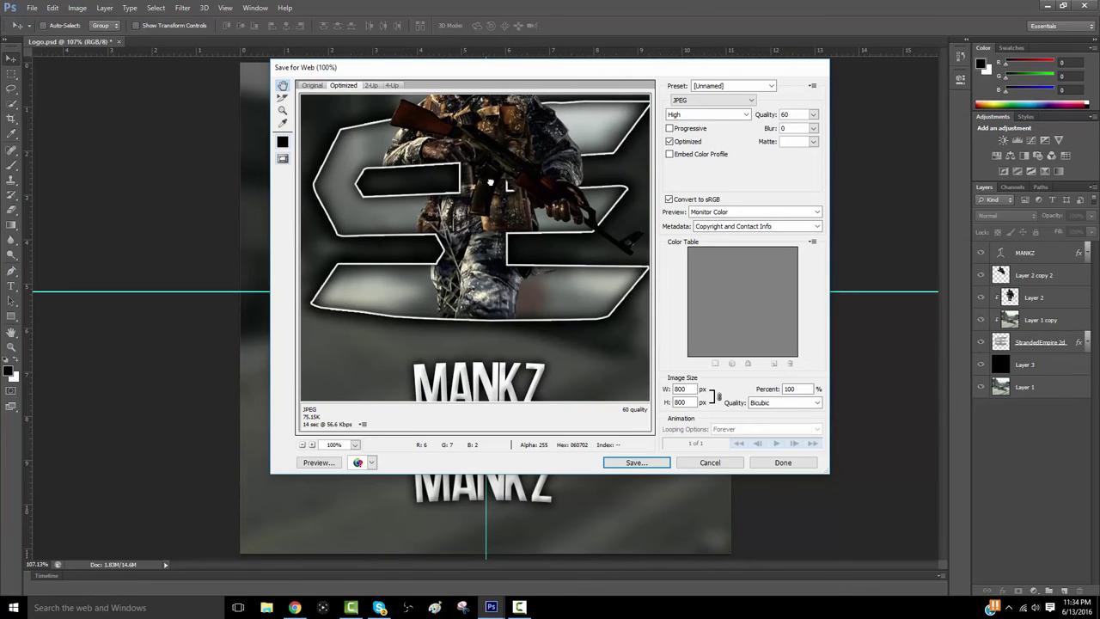
click(637, 463)
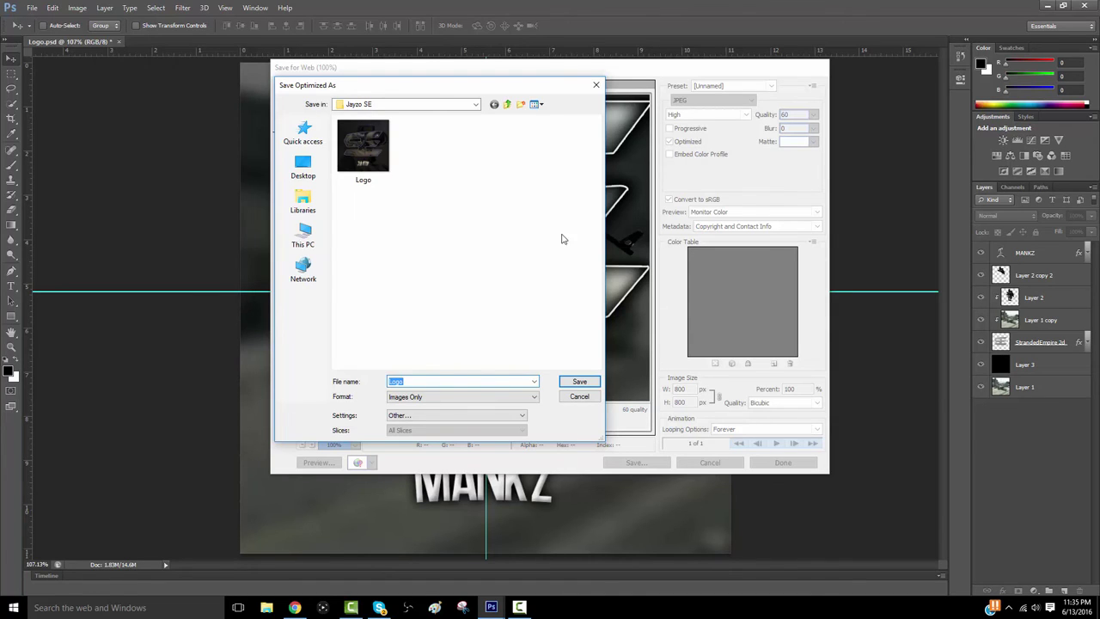
Save the web export as Logo.jpg in Libraries > Videos > Logo Tutorial
click(294, 205)
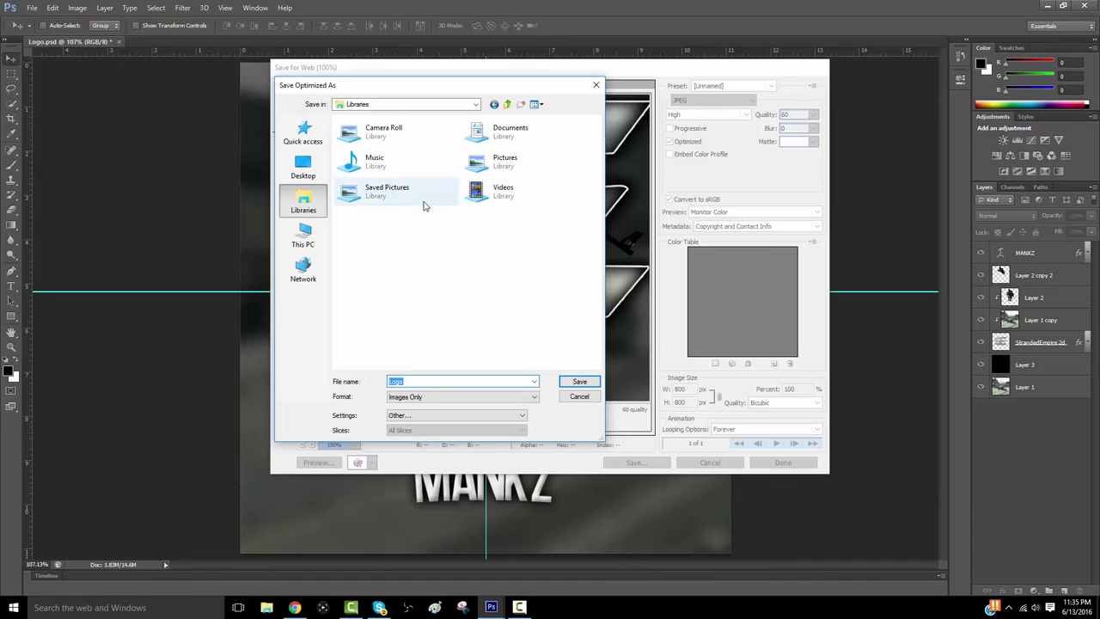
click(508, 189)
double_click(509, 189)
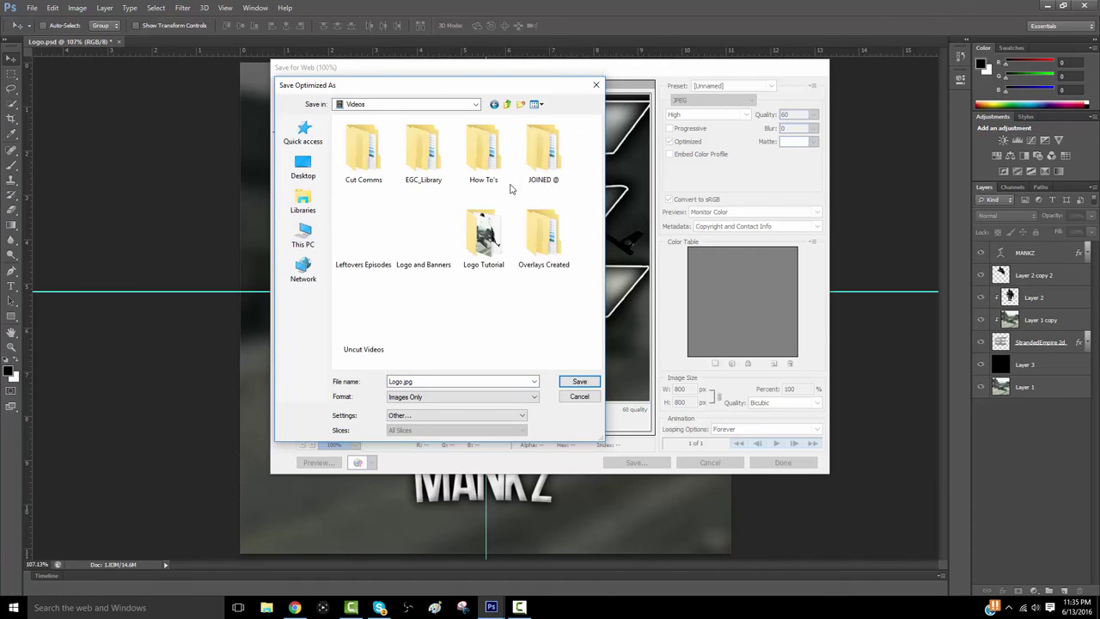
double_click(476, 244)
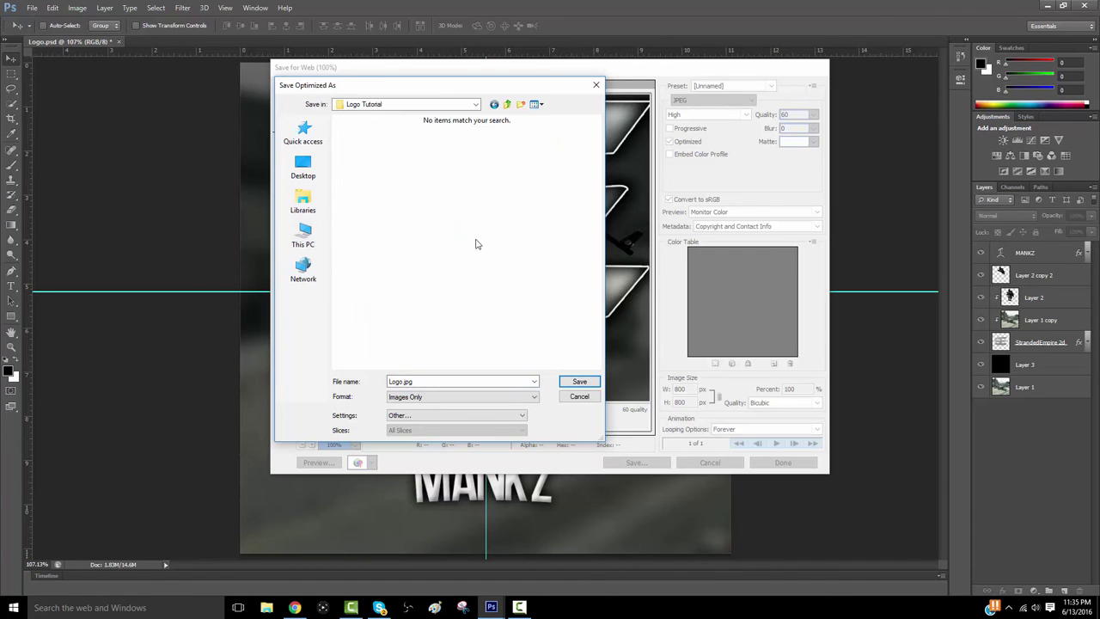
click(569, 382)
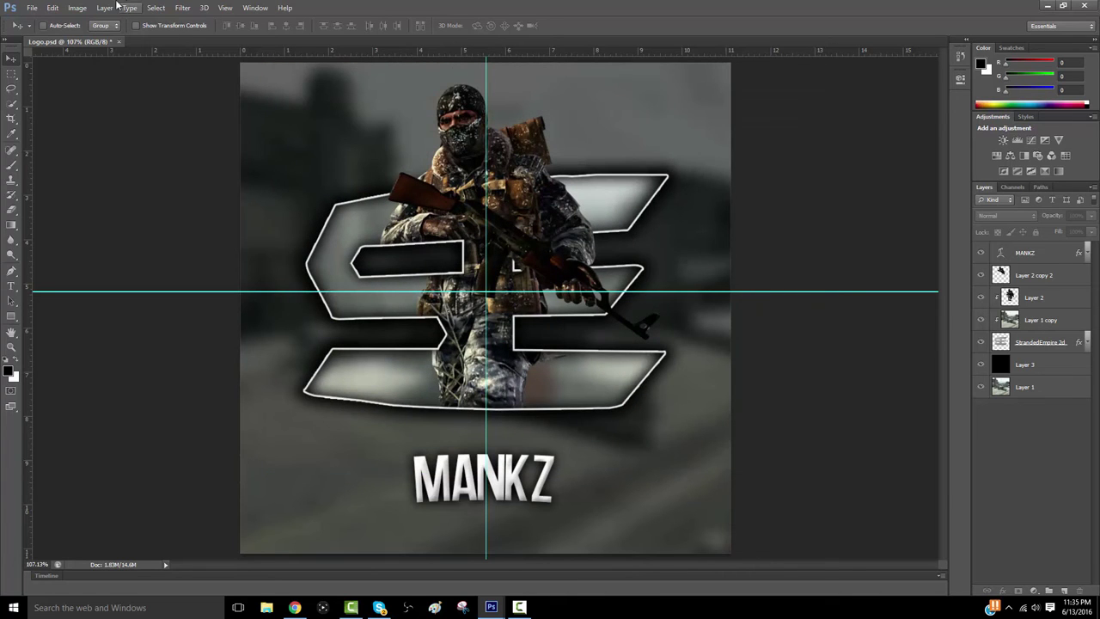
Start a Save As of the layered project under the name Logo, browsing to Libraries
click(32, 8)
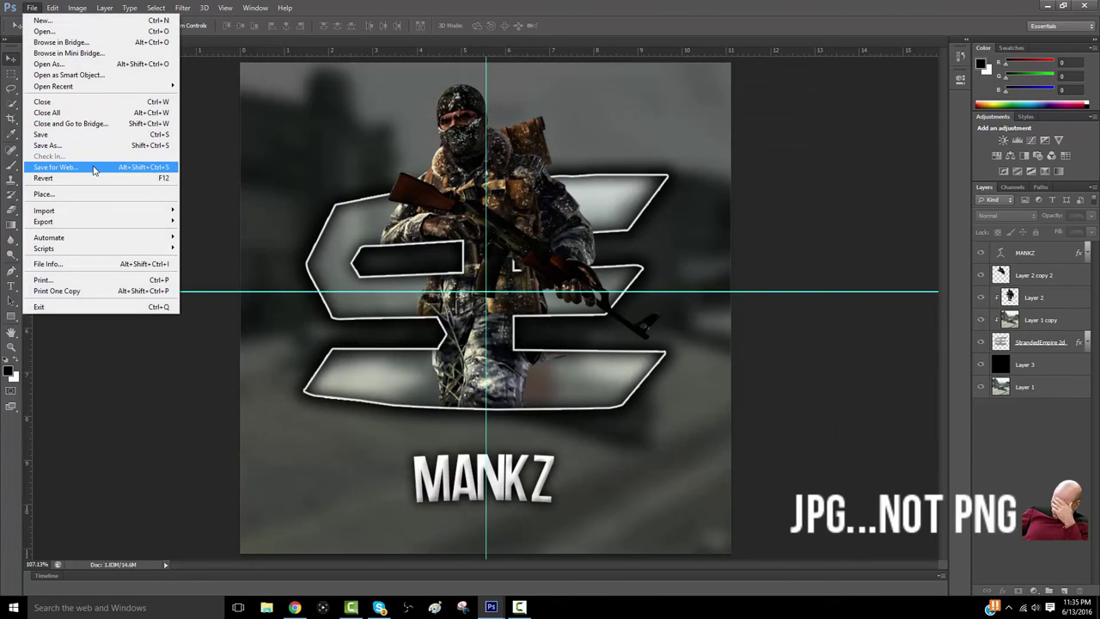
click(106, 147)
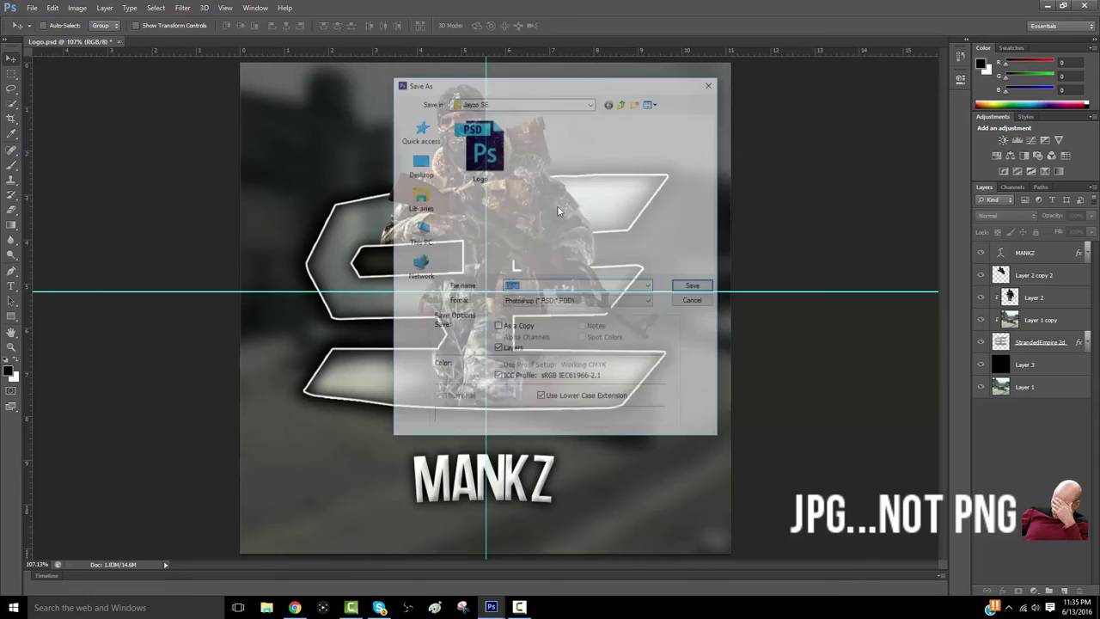
click(481, 148)
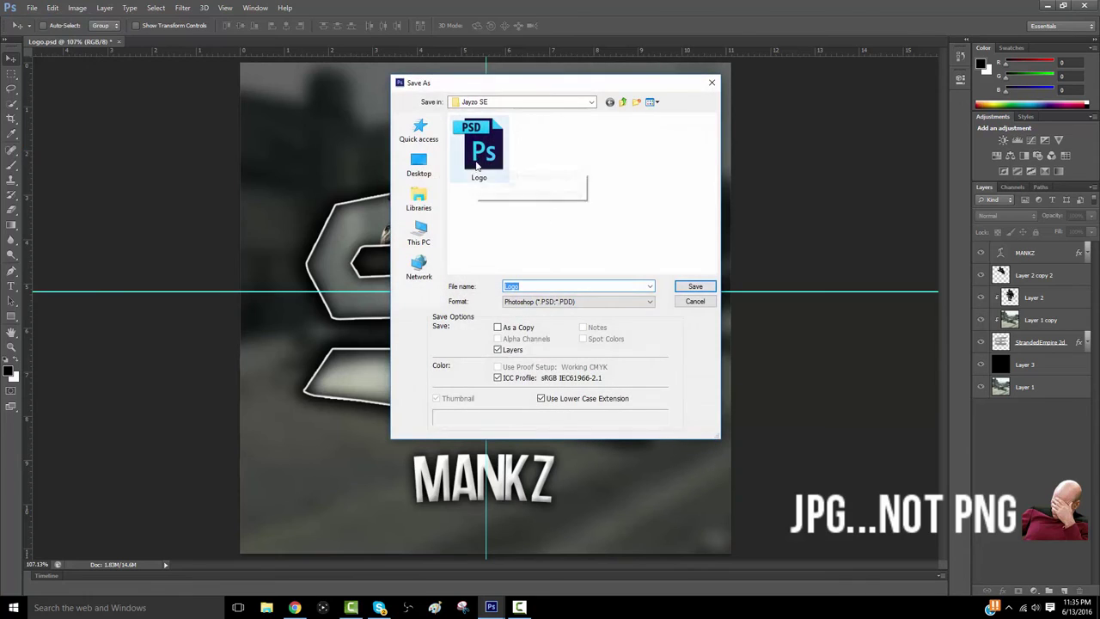
click(418, 200)
click(424, 176)
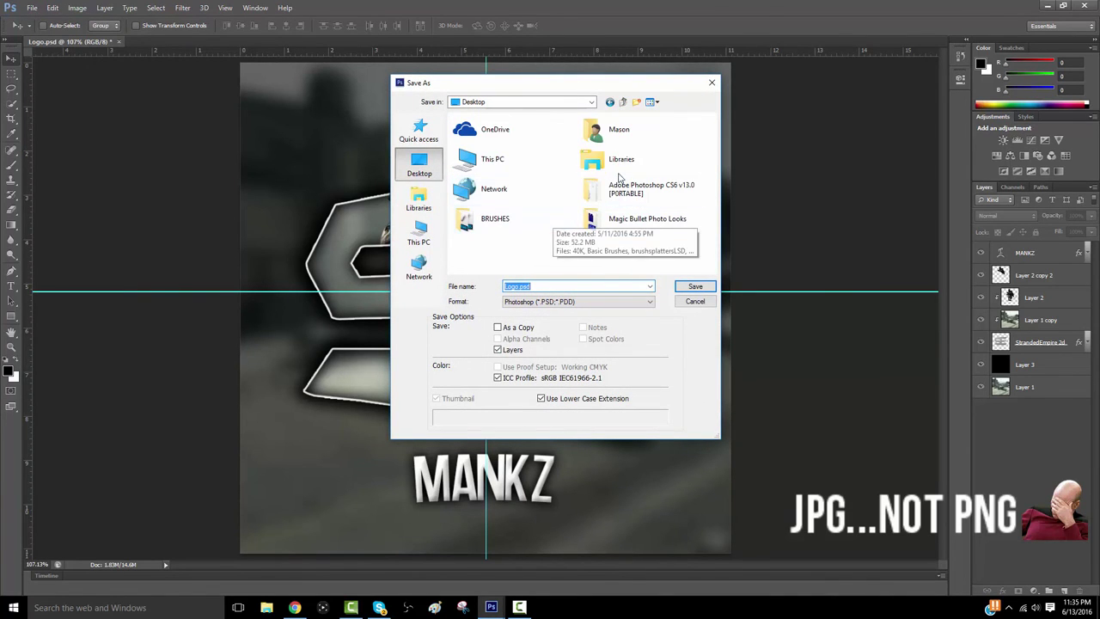
click(418, 199)
Save it as Logo.psd in Videos > Logo Tutorial, accepting the Photoshop format options
double_click(601, 190)
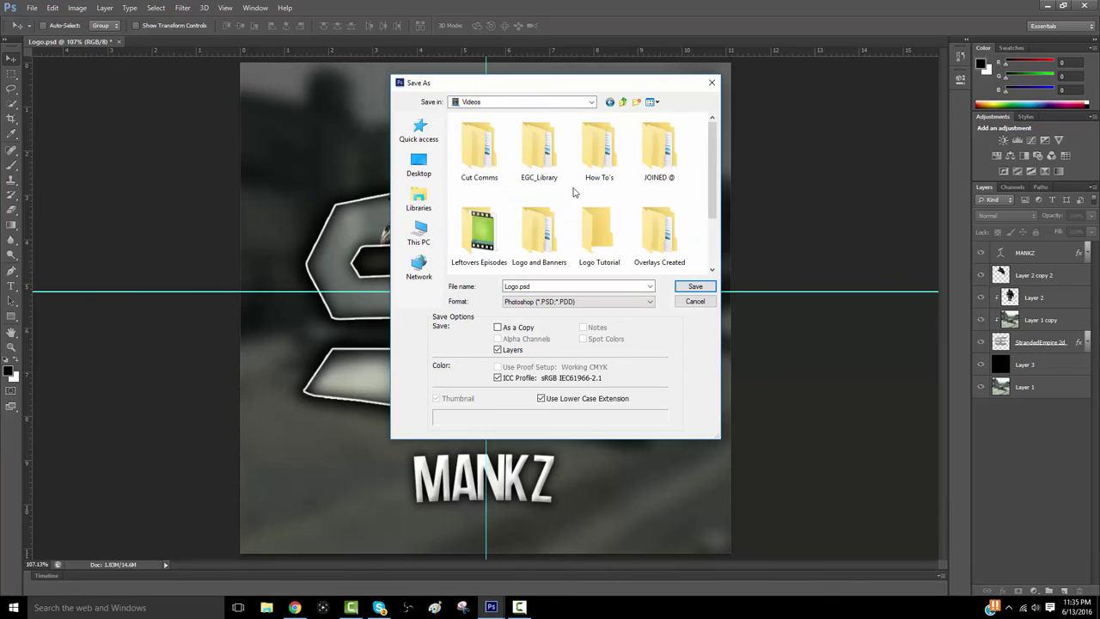
click(599, 236)
double_click(599, 236)
click(695, 287)
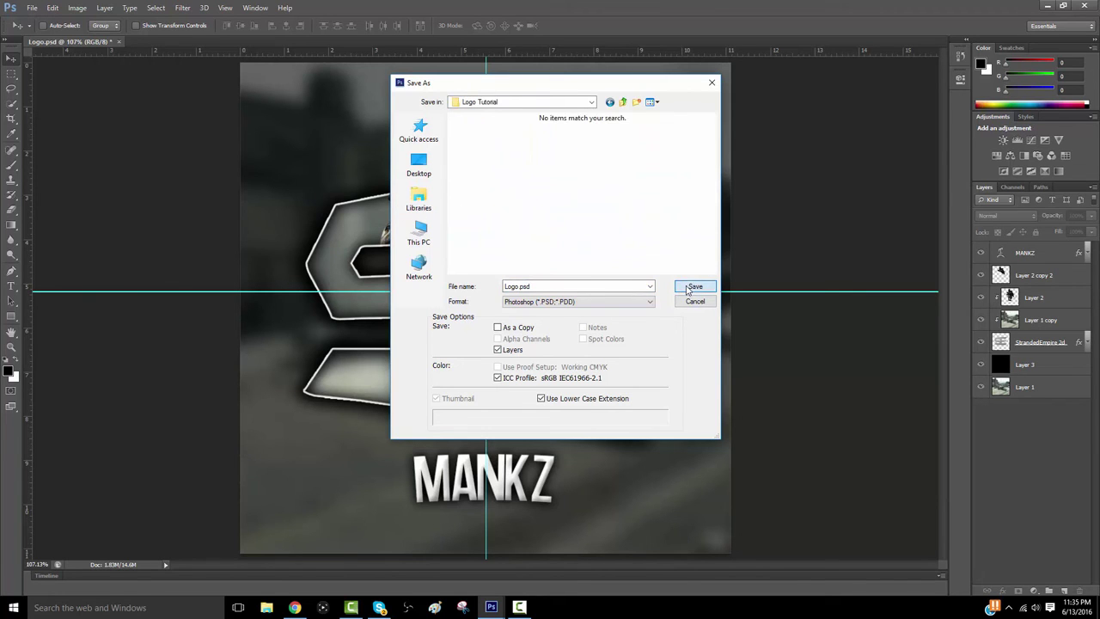
click(683, 187)
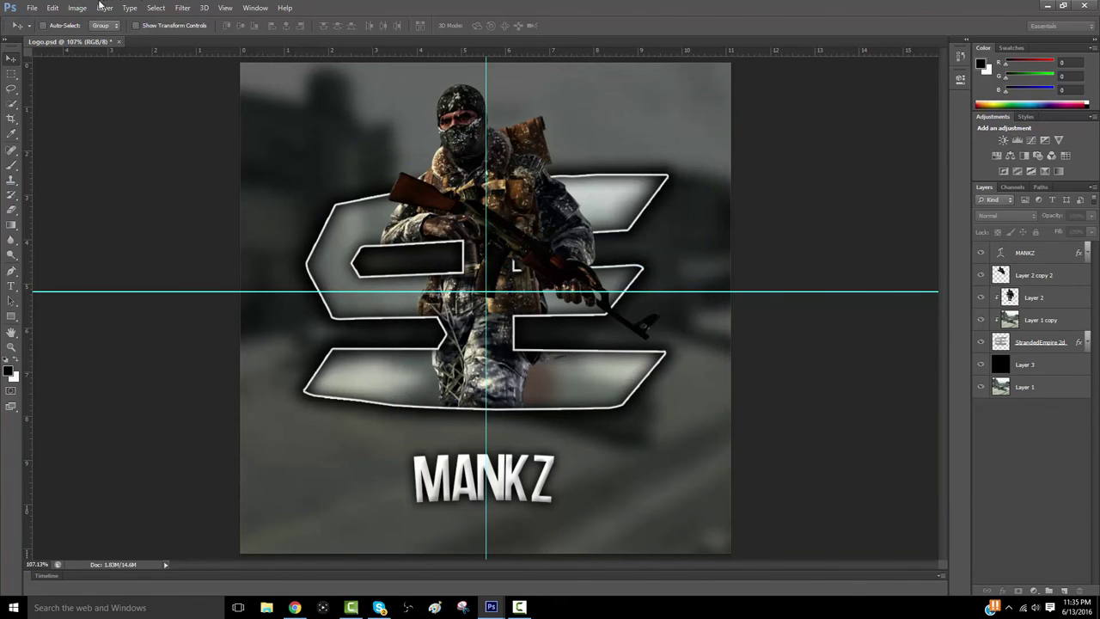
click(31, 7)
click(52, 35)
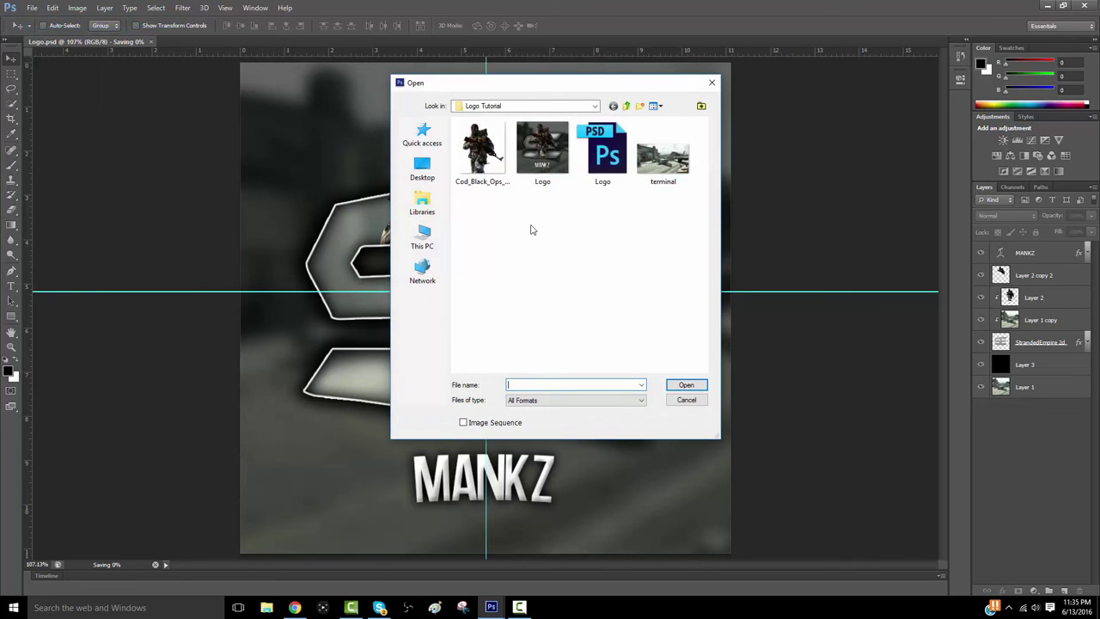
Open Logo.jpg from Logo Tutorial and launch the Magic Bullet Looks filter on it
double_click(543, 150)
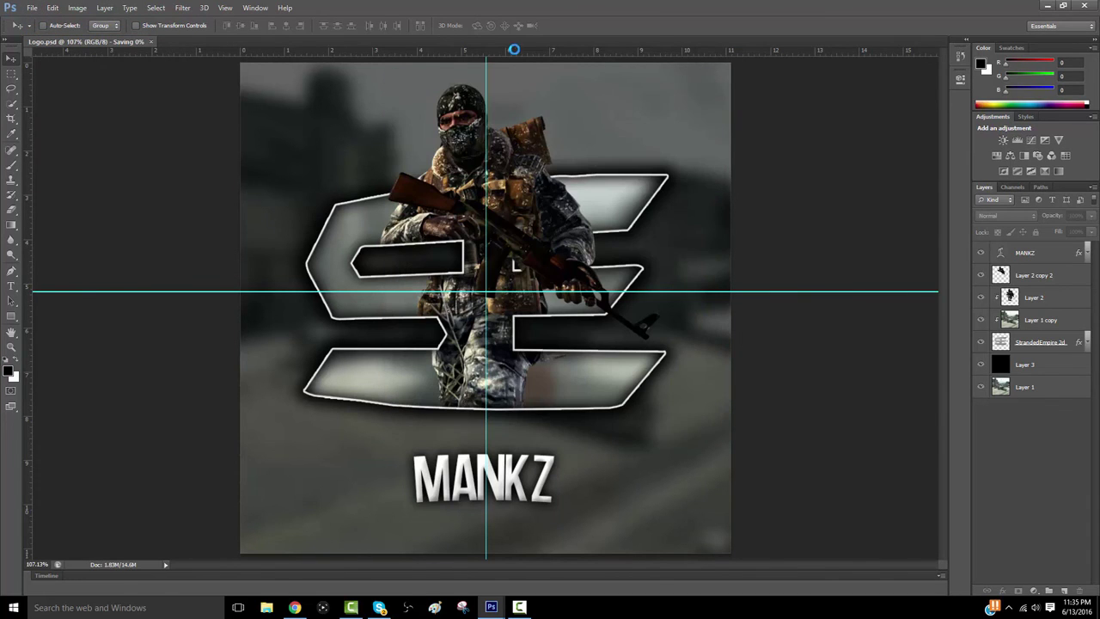
click(203, 8)
mouse_move(182, 8)
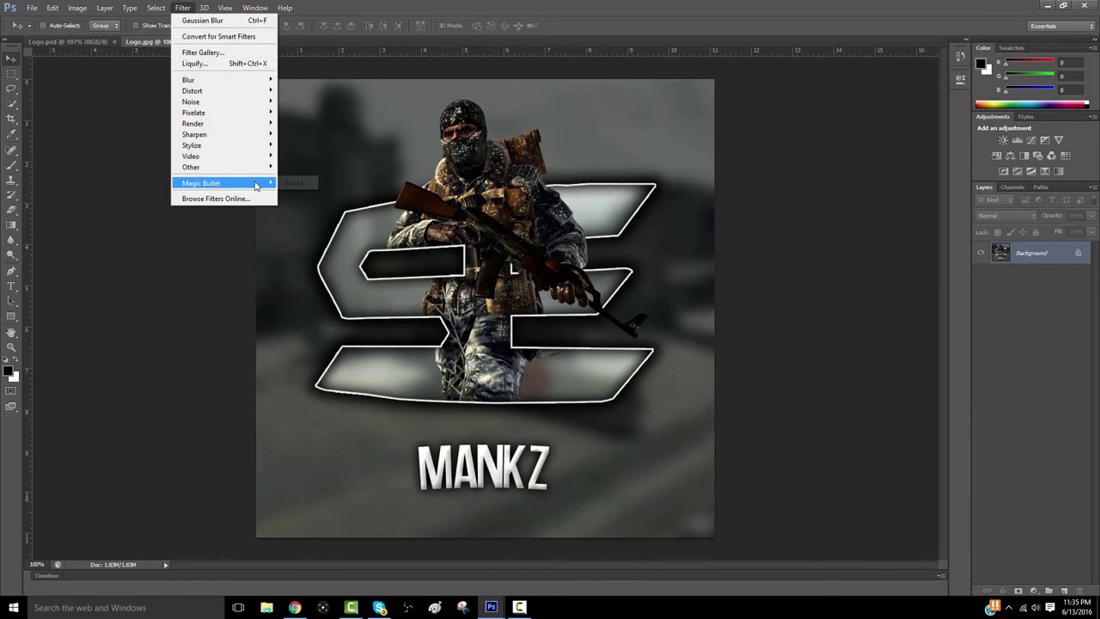
click(288, 182)
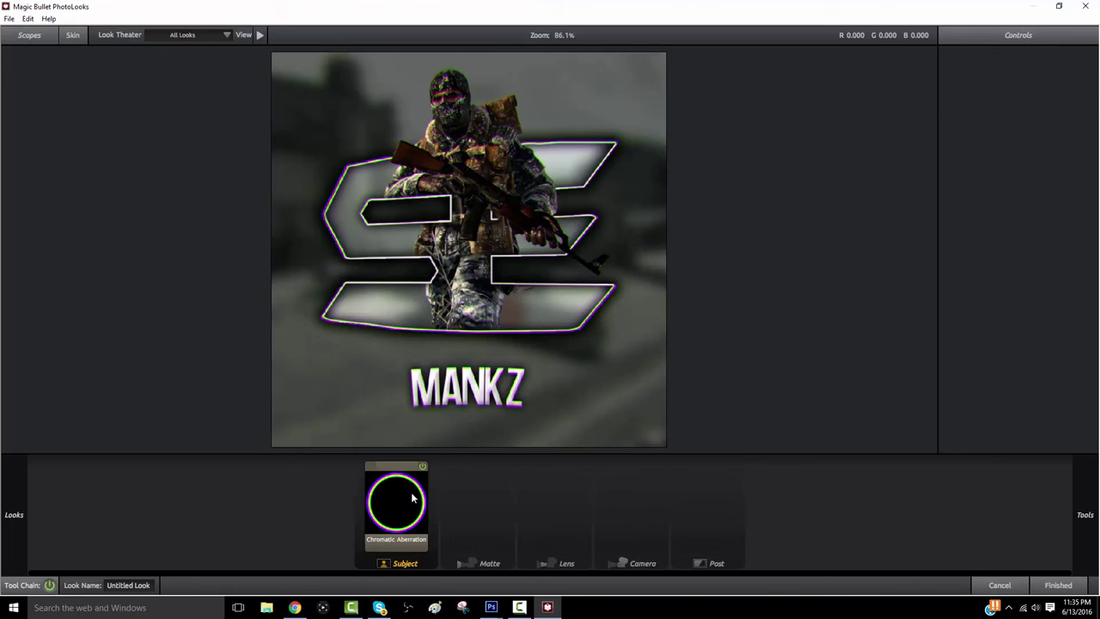
Check the Chromatic Aberration controls and apply the look to Logo.jpg with Finished
click(413, 497)
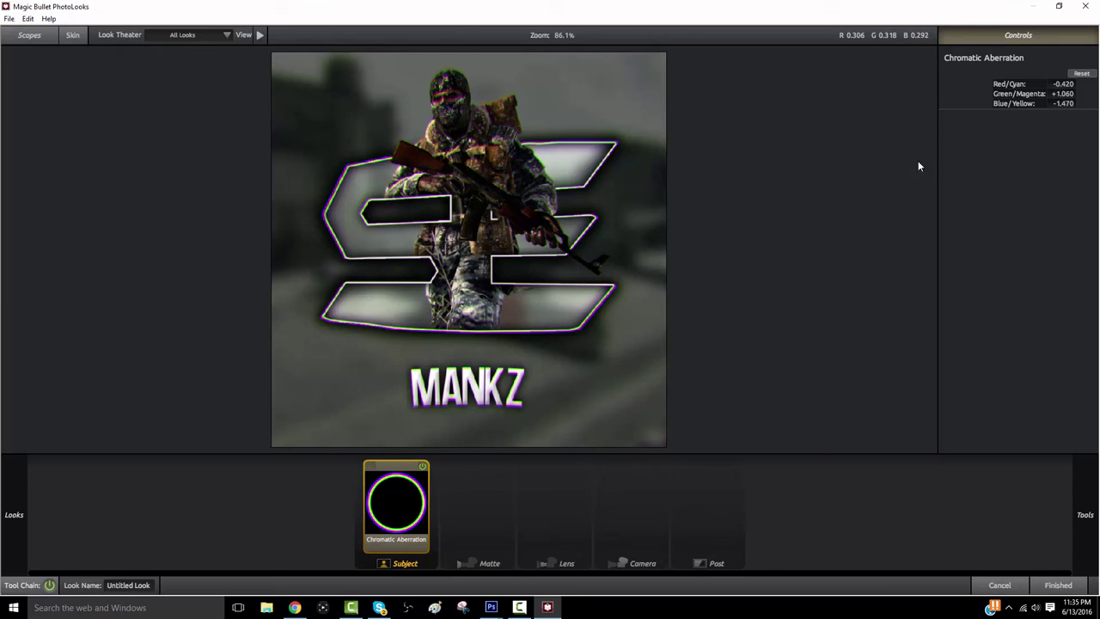
click(1064, 588)
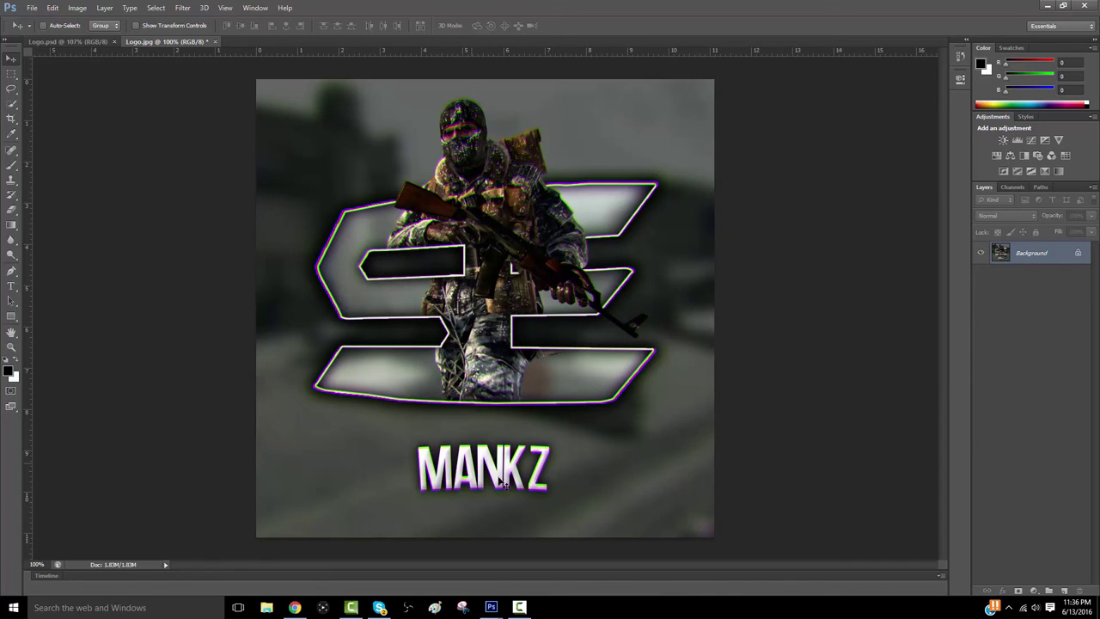
click(12, 346)
drag(486, 498, 481, 447)
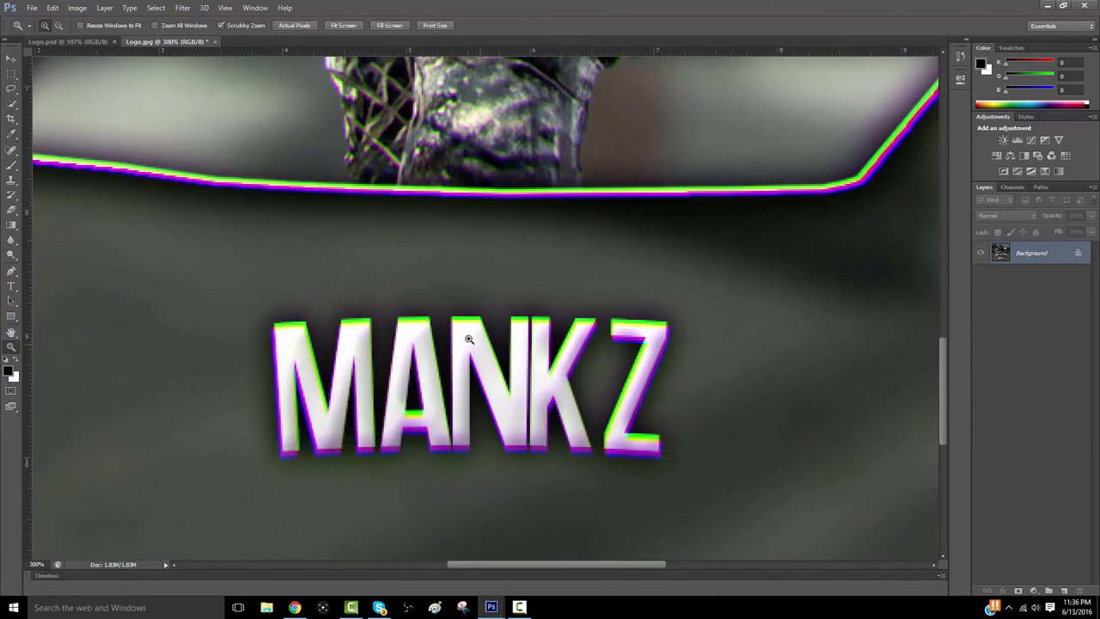
click(348, 25)
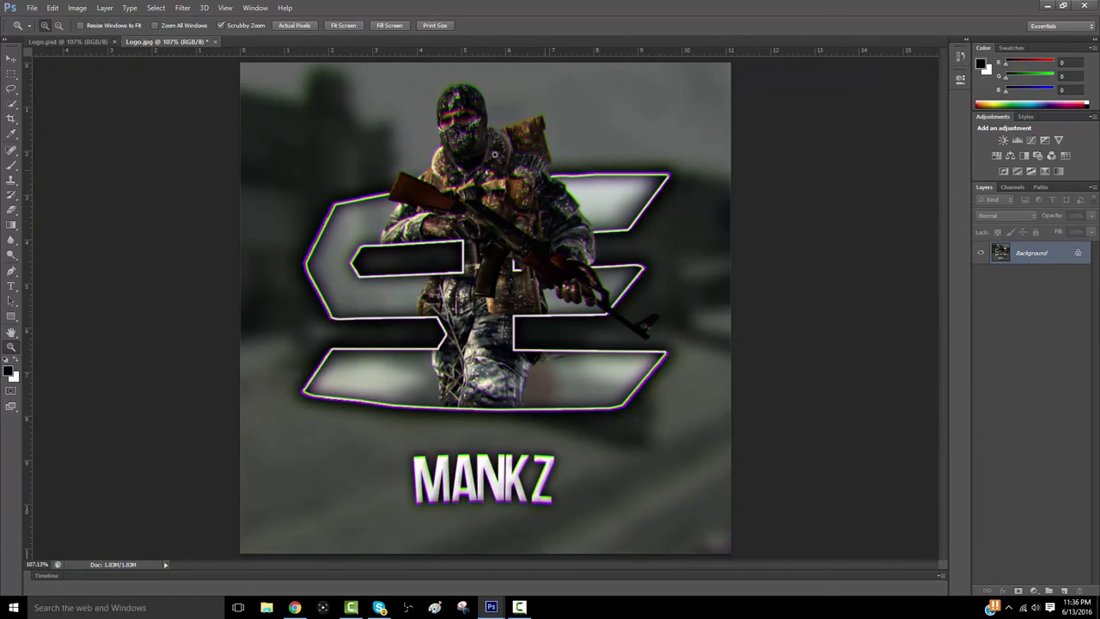